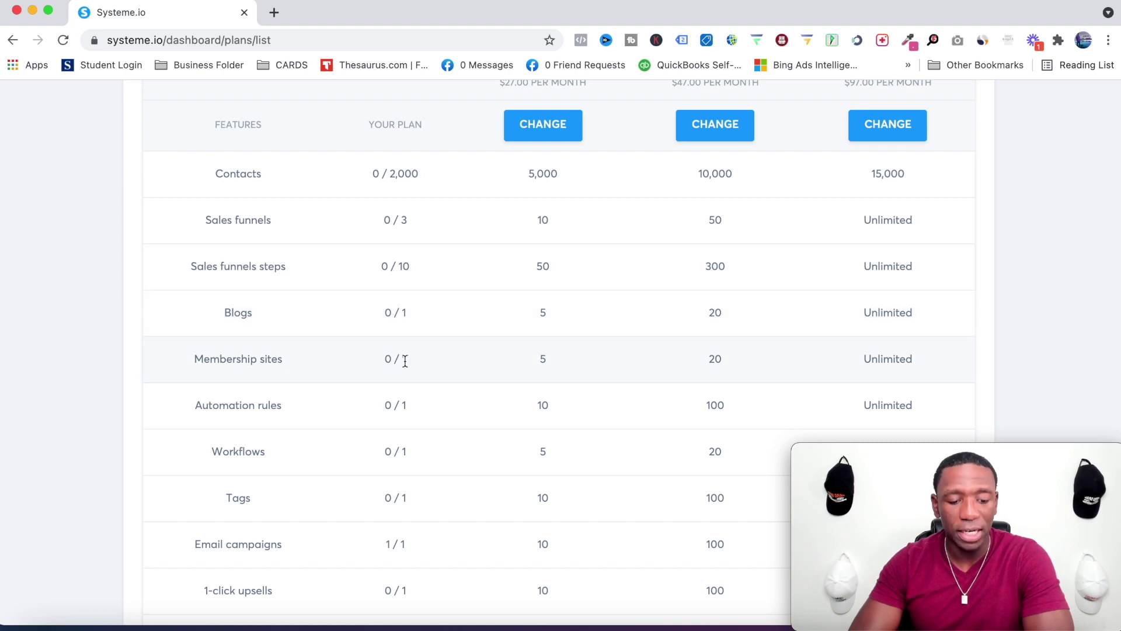
Step: Compare the feature limits of the Freemium, Startup, Webinar and Enterprise plans
{"action": "scroll", "coordinate": [405, 413], "scroll_direction": "down", "scroll_amount": 3}
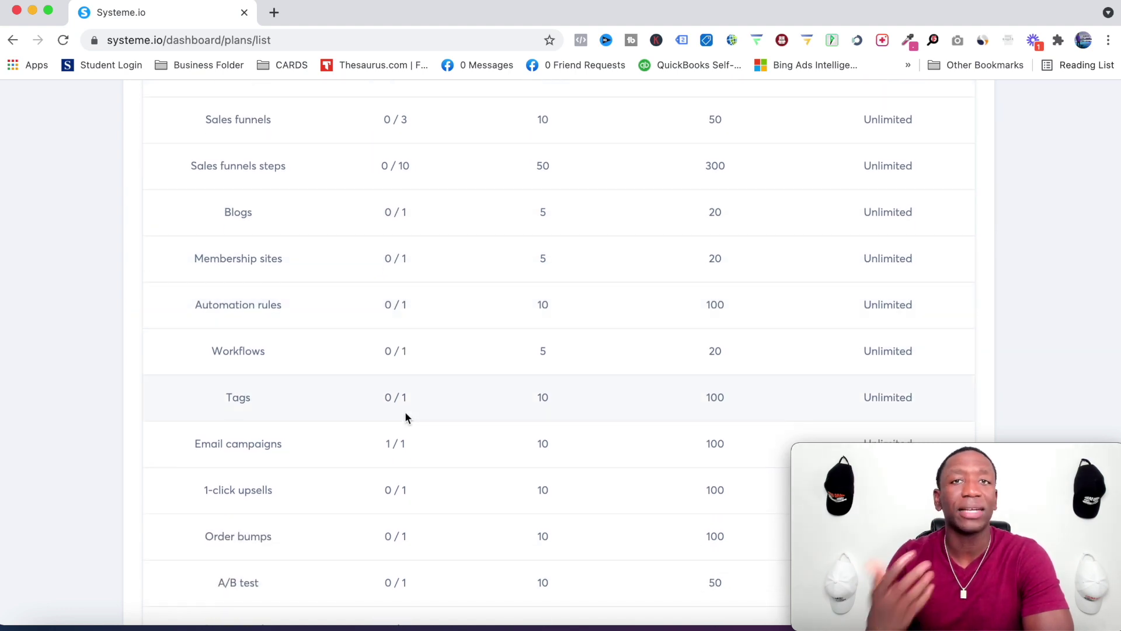
{"action": "scroll", "coordinate": [406, 415], "scroll_direction": "down", "scroll_amount": 1}
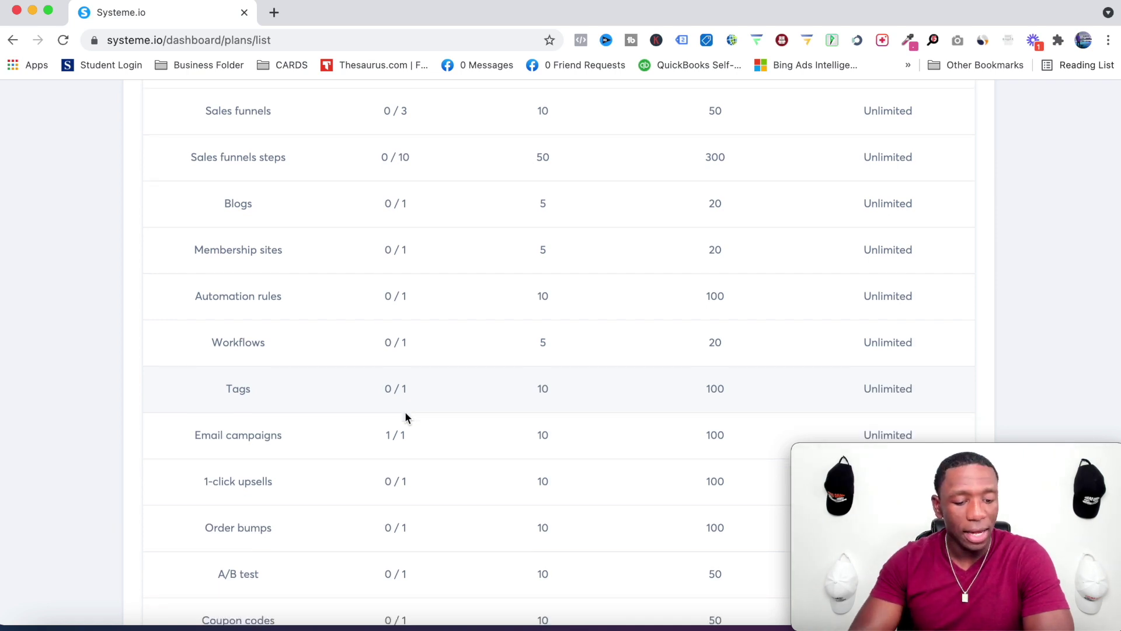
{"action": "scroll", "coordinate": [406, 417], "scroll_direction": "down", "scroll_amount": 3}
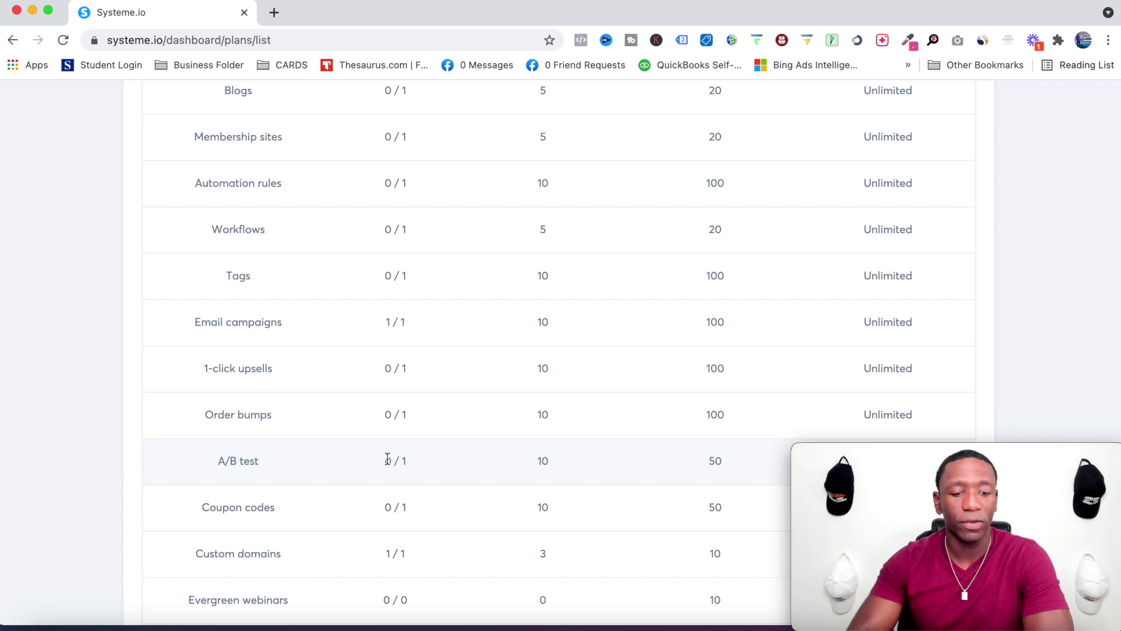
{"action": "scroll", "coordinate": [387, 458], "scroll_direction": "down", "scroll_amount": 5}
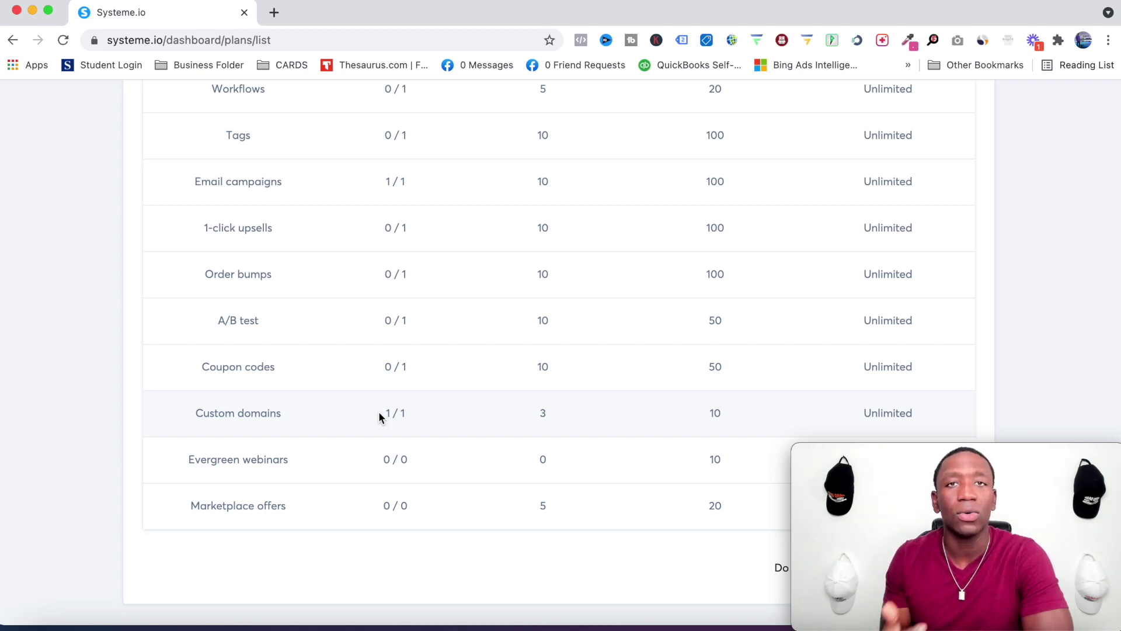
{"action": "scroll", "coordinate": [378, 411], "scroll_direction": "down", "scroll_amount": 1}
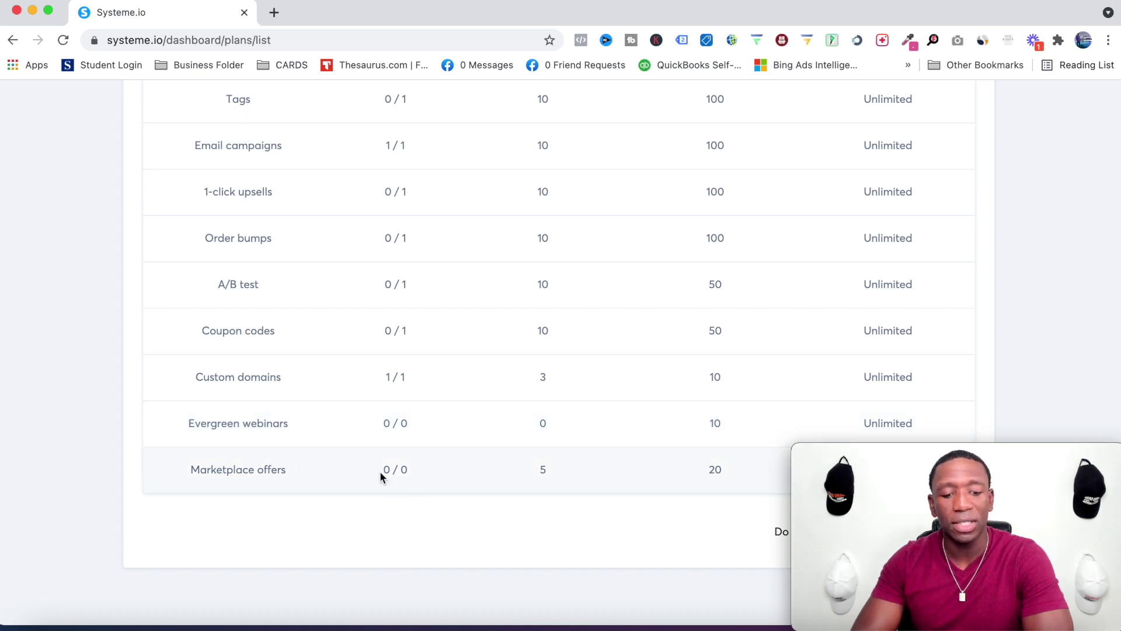
{"action": "scroll", "coordinate": [500, 359], "scroll_direction": "up", "scroll_amount": 15}
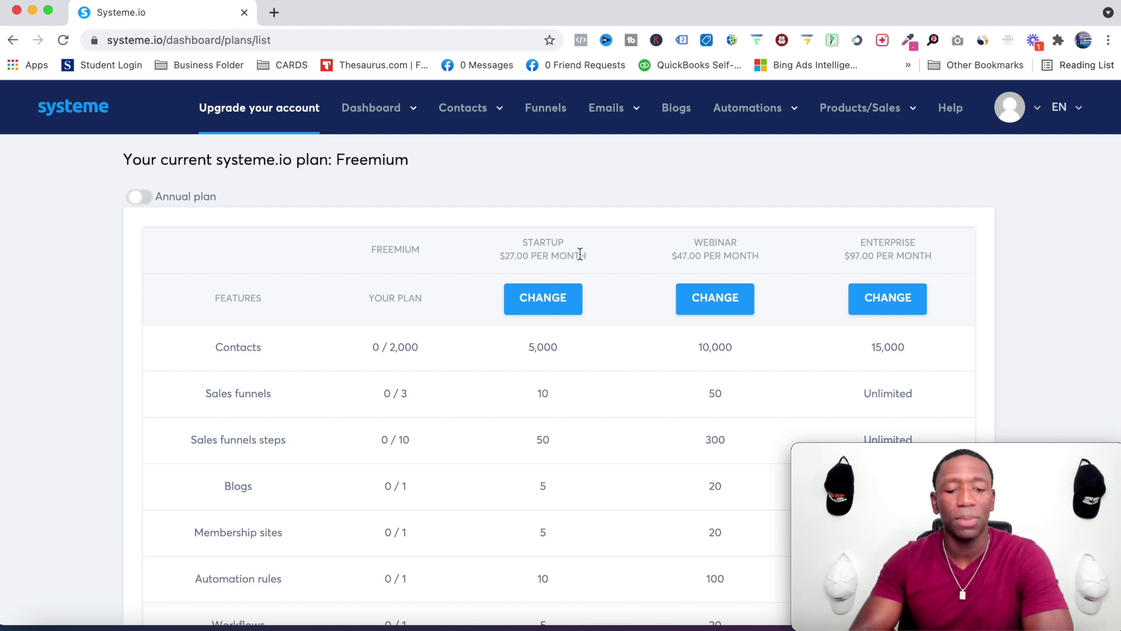
{"action": "scroll", "coordinate": [580, 253], "scroll_direction": "down", "scroll_amount": 3}
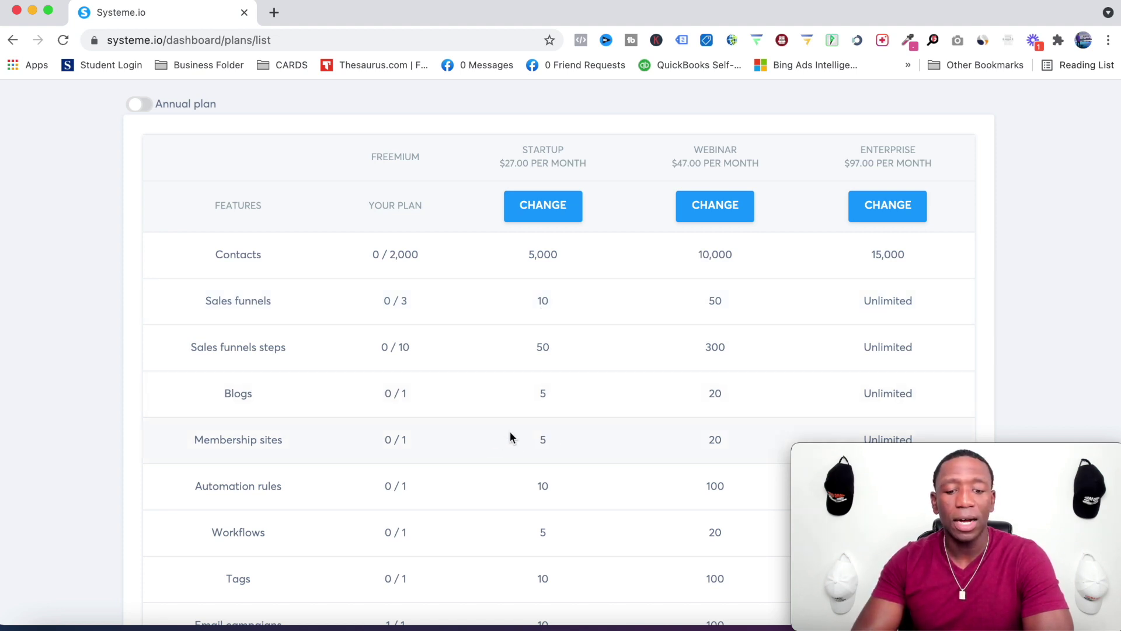
{"action": "scroll", "coordinate": [566, 436], "scroll_direction": "down", "scroll_amount": 3}
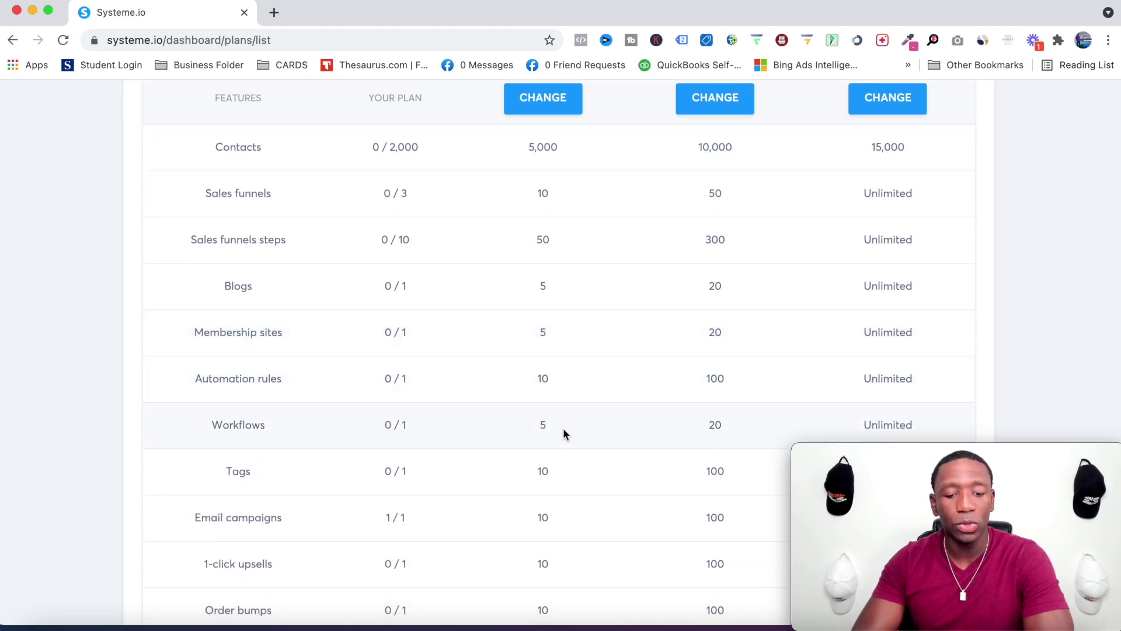
{"action": "scroll", "coordinate": [563, 428], "scroll_direction": "down", "scroll_amount": 3}
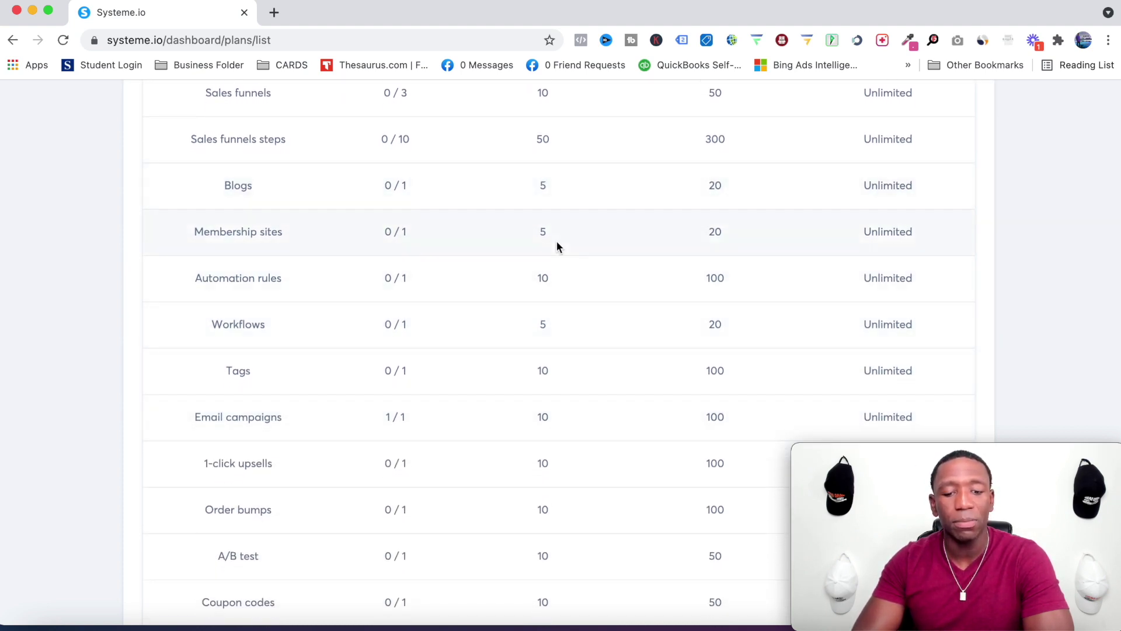
{"action": "scroll", "coordinate": [556, 241], "scroll_direction": "down", "scroll_amount": 2}
{"action": "scroll", "coordinate": [556, 241], "scroll_direction": "up", "scroll_amount": 10}
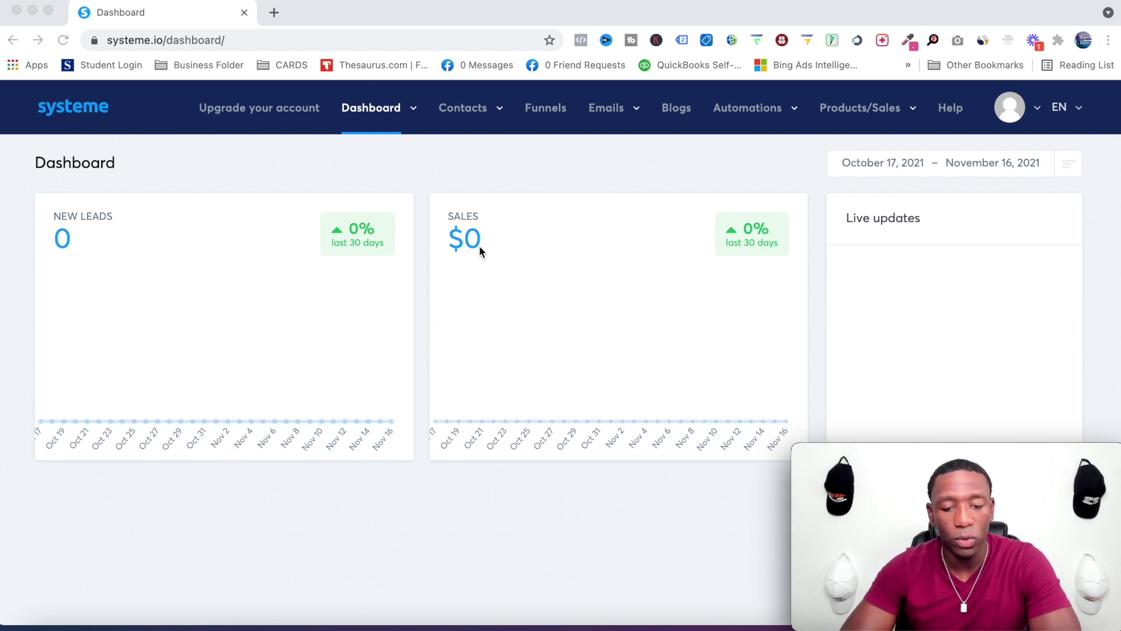
Step: Create a new funnel named Test with the Build an audience goal, keeping the default domain and currency
{"action": "left_click", "coordinate": [547, 111]}
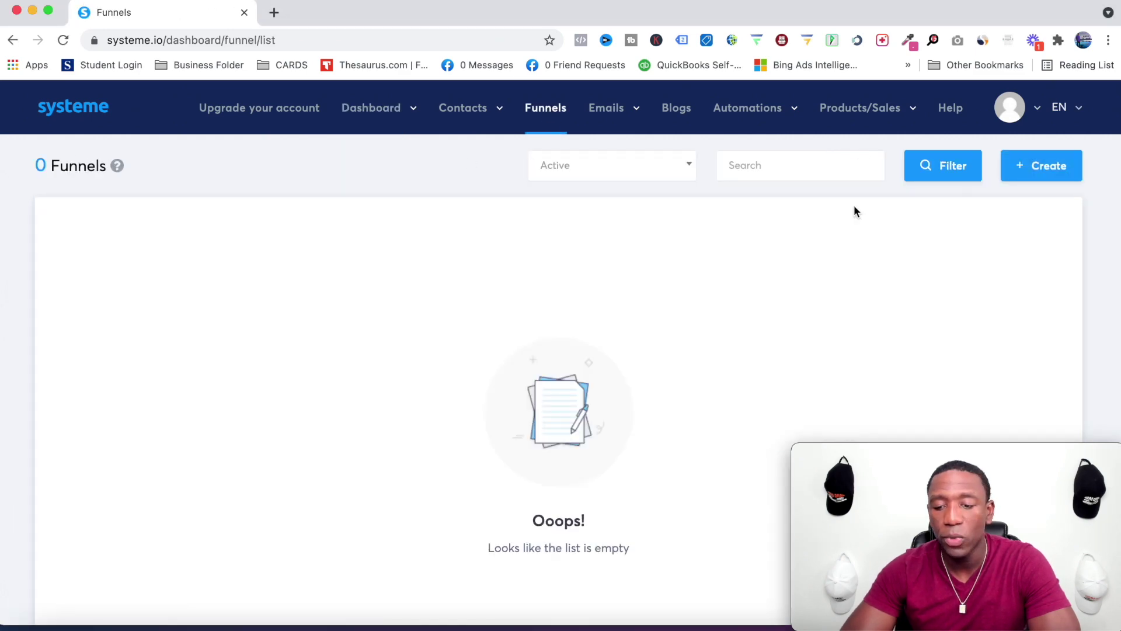
{"action": "left_click", "coordinate": [1050, 168]}
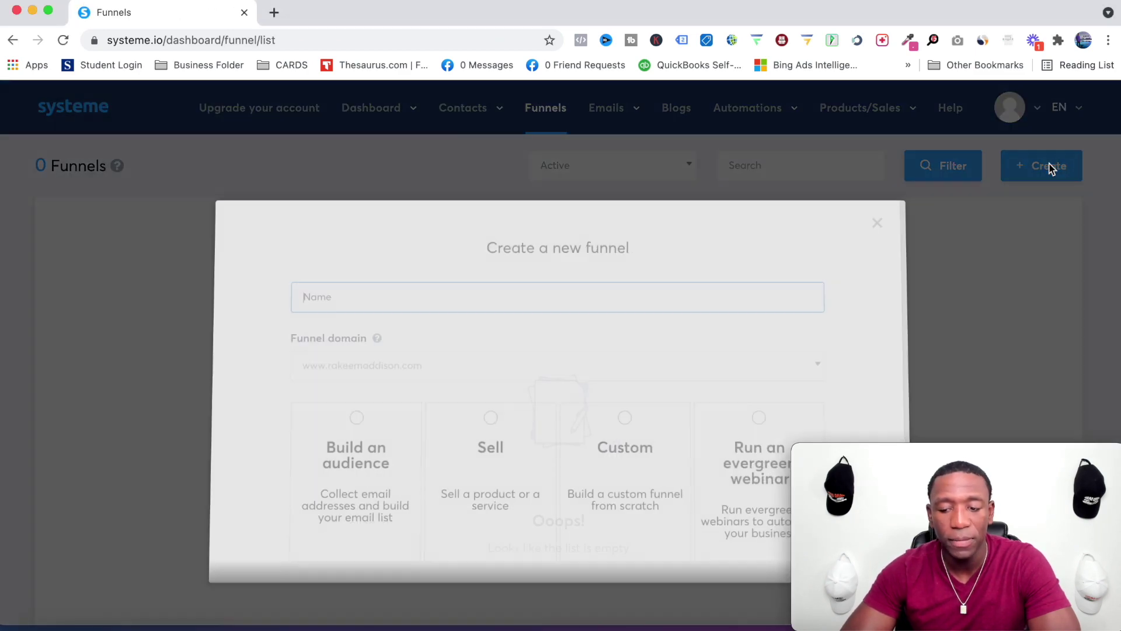
{"action": "left_click", "coordinate": [323, 289]}
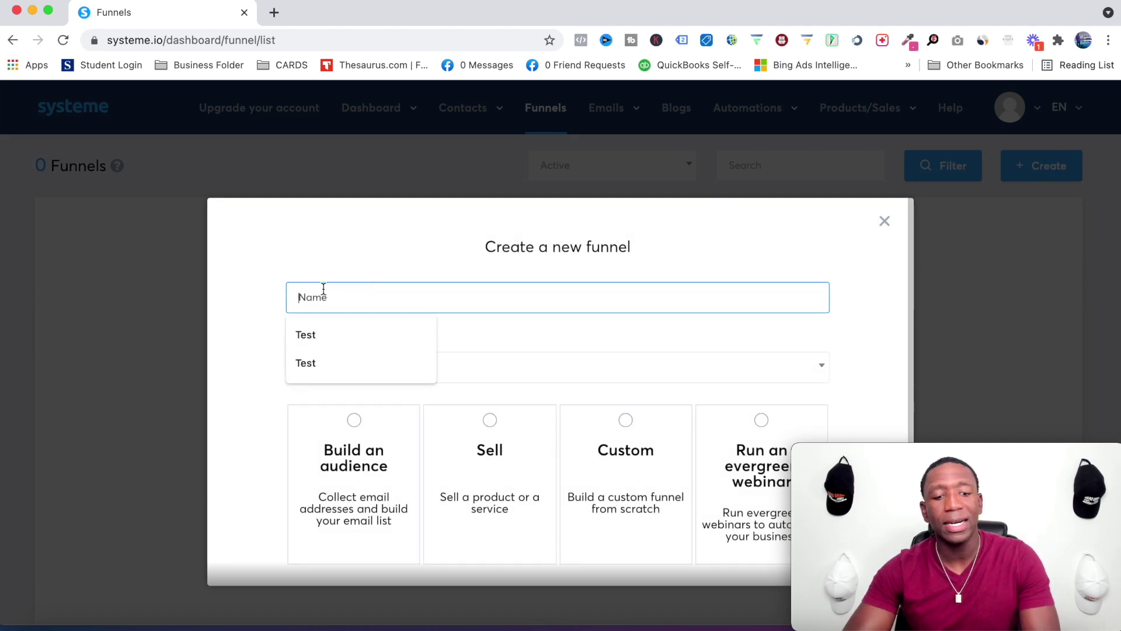
{"action": "left_click", "coordinate": [315, 334]}
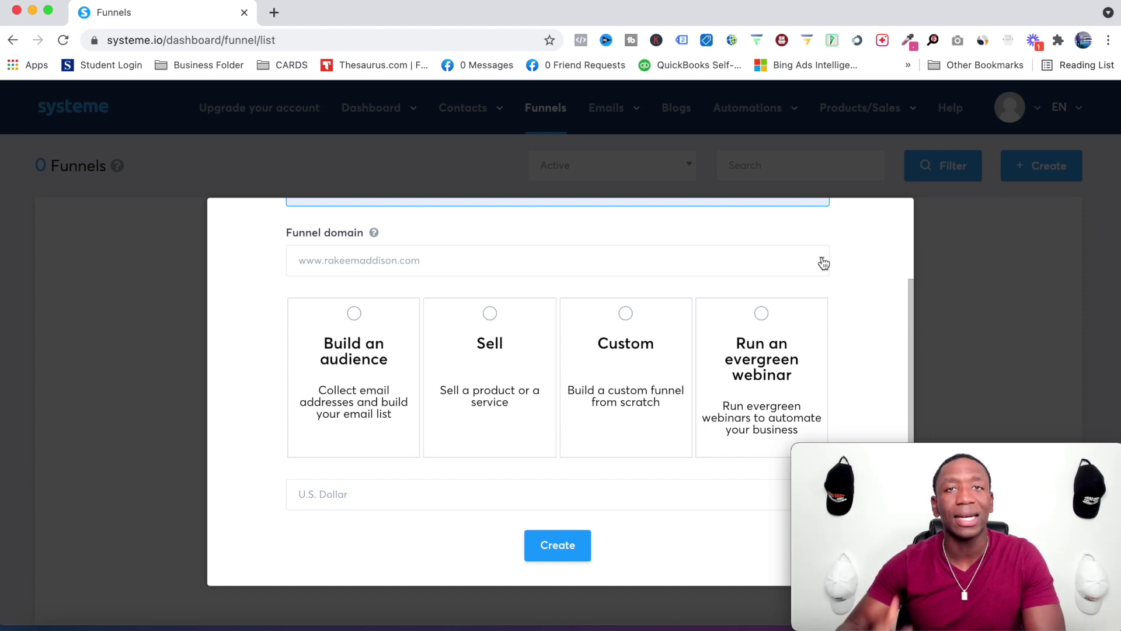
{"action": "left_click", "coordinate": [824, 263]}
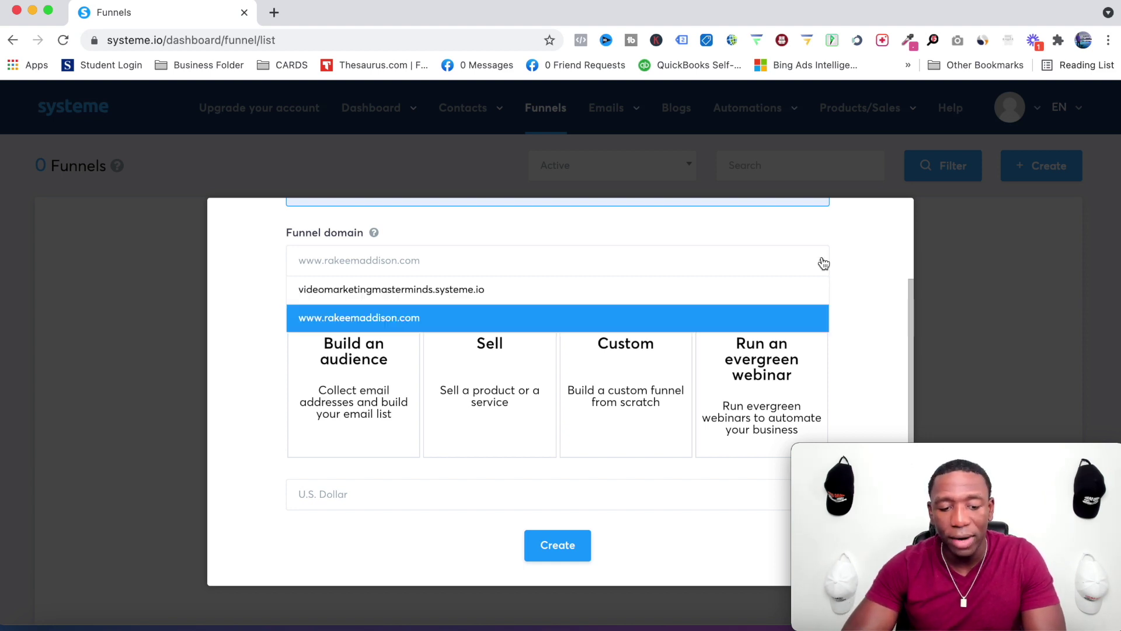
{"action": "left_click", "coordinate": [870, 259]}
{"action": "scroll", "coordinate": [869, 258], "scroll_direction": "down", "scroll_amount": 1}
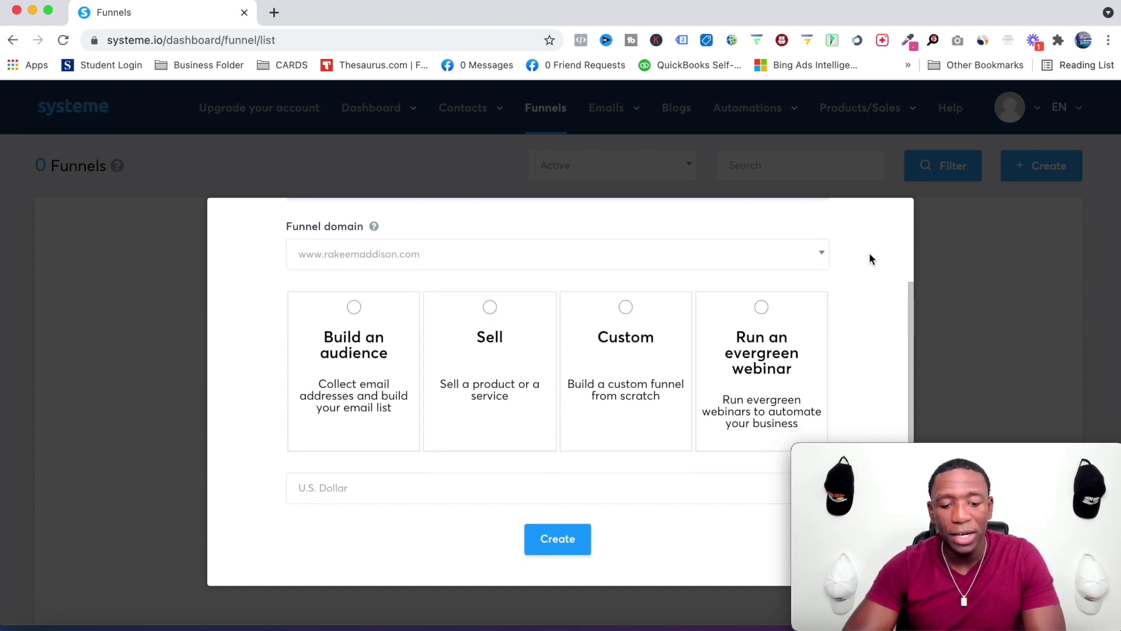
{"action": "left_click", "coordinate": [353, 300]}
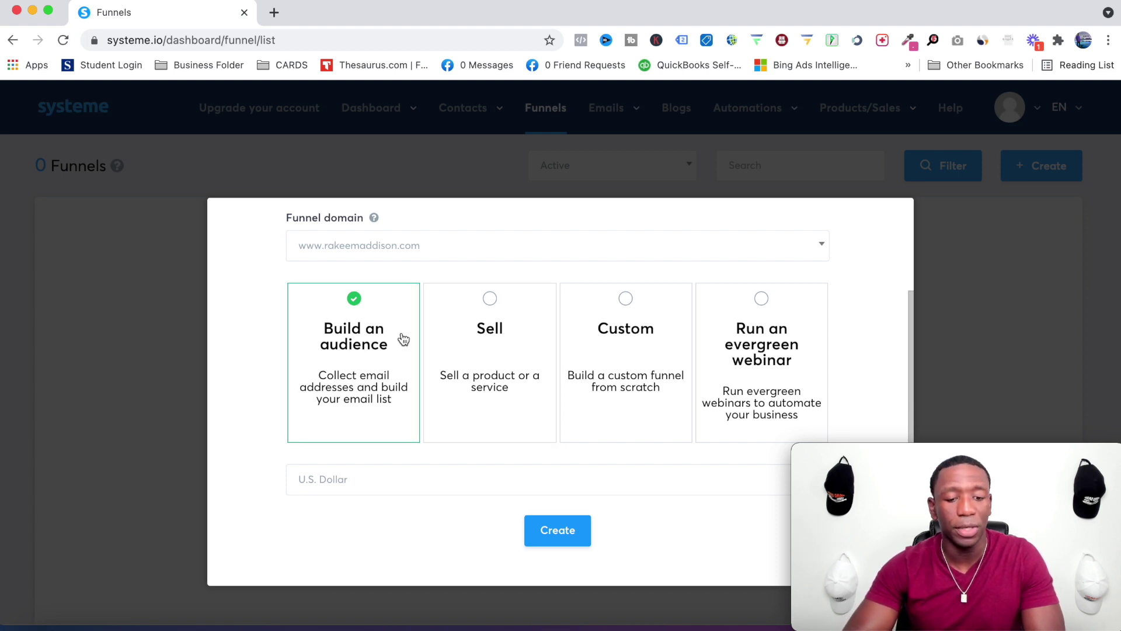
{"action": "left_click", "coordinate": [558, 530]}
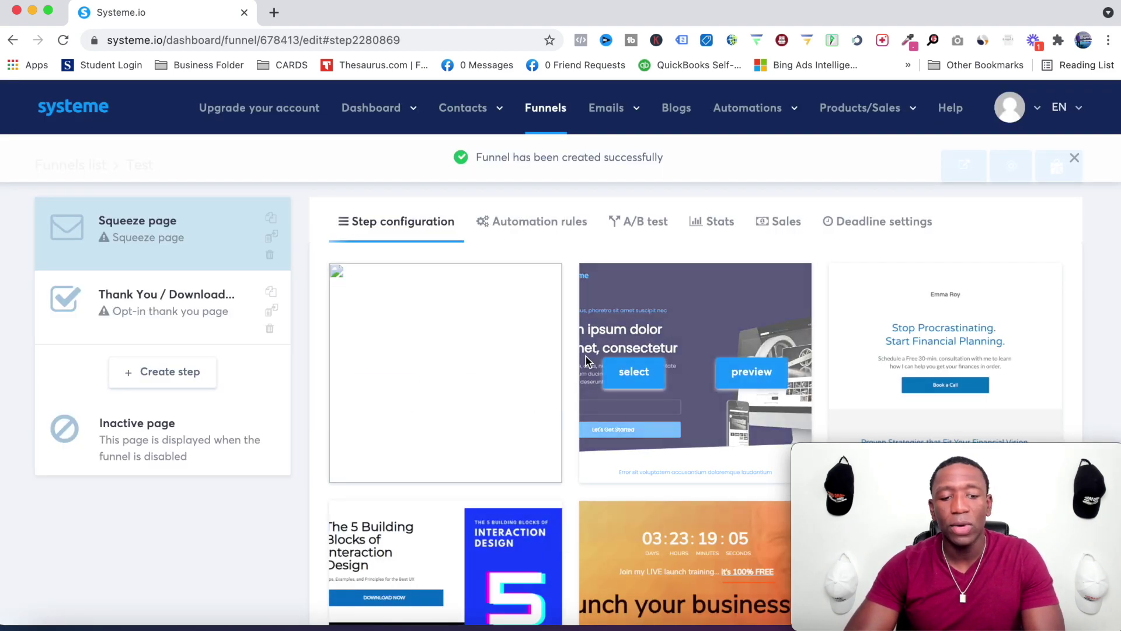
Step: Choose the green mountain template "The 3 step system to sell on autopilot!" for the funnel's squeeze page
{"action": "scroll", "coordinate": [587, 359], "scroll_direction": "down", "scroll_amount": 5}
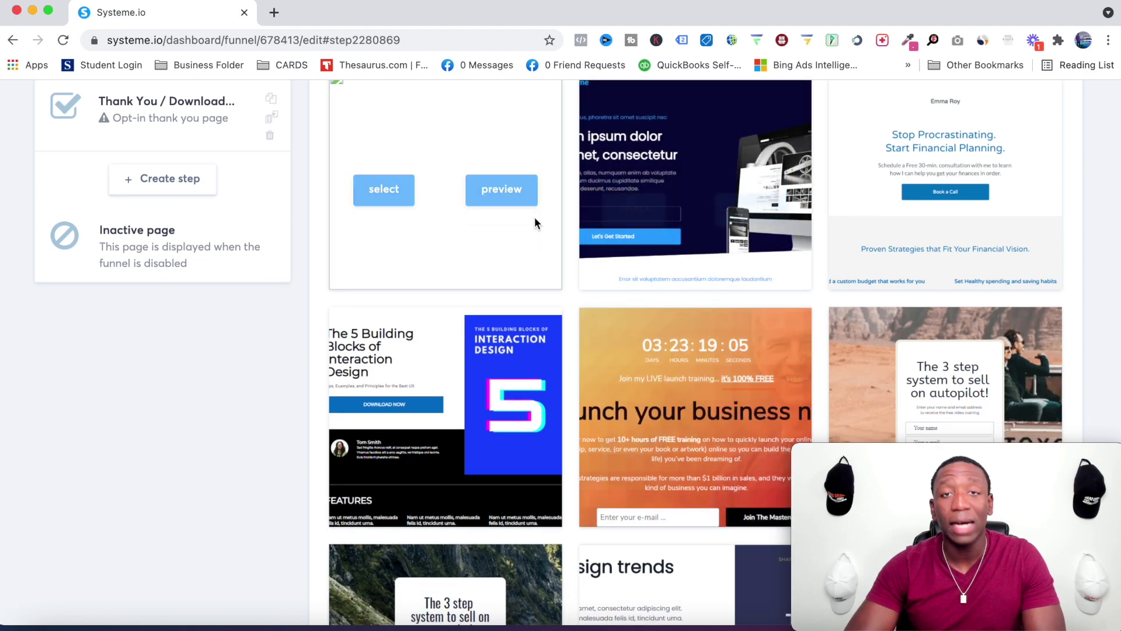
{"action": "scroll", "coordinate": [535, 223], "scroll_direction": "down", "scroll_amount": 6}
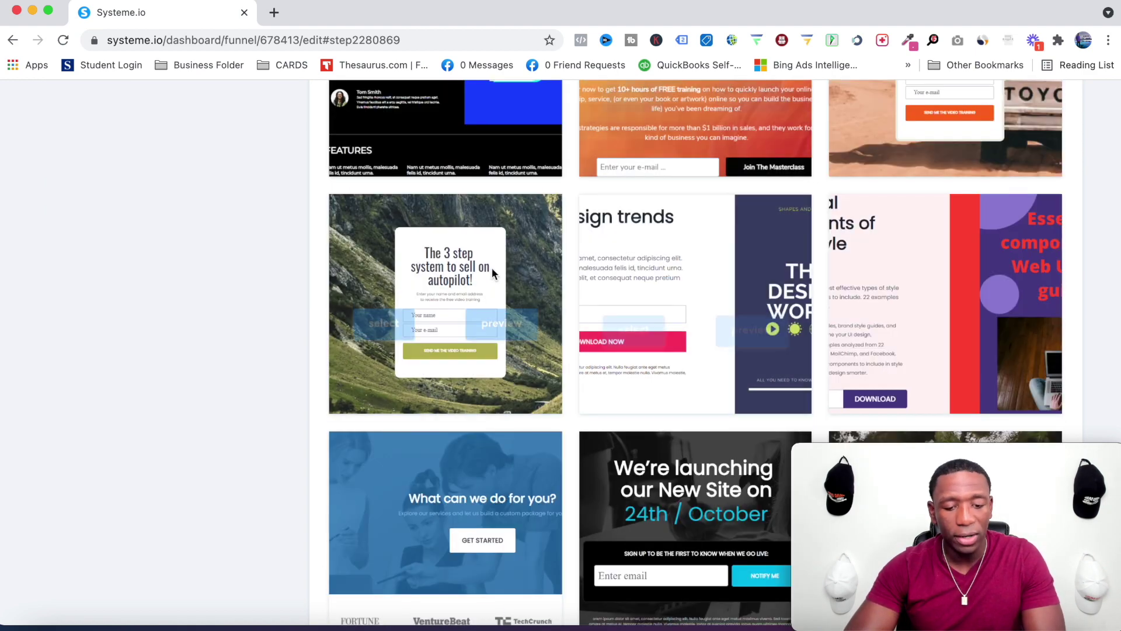
{"action": "left_click", "coordinate": [386, 306]}
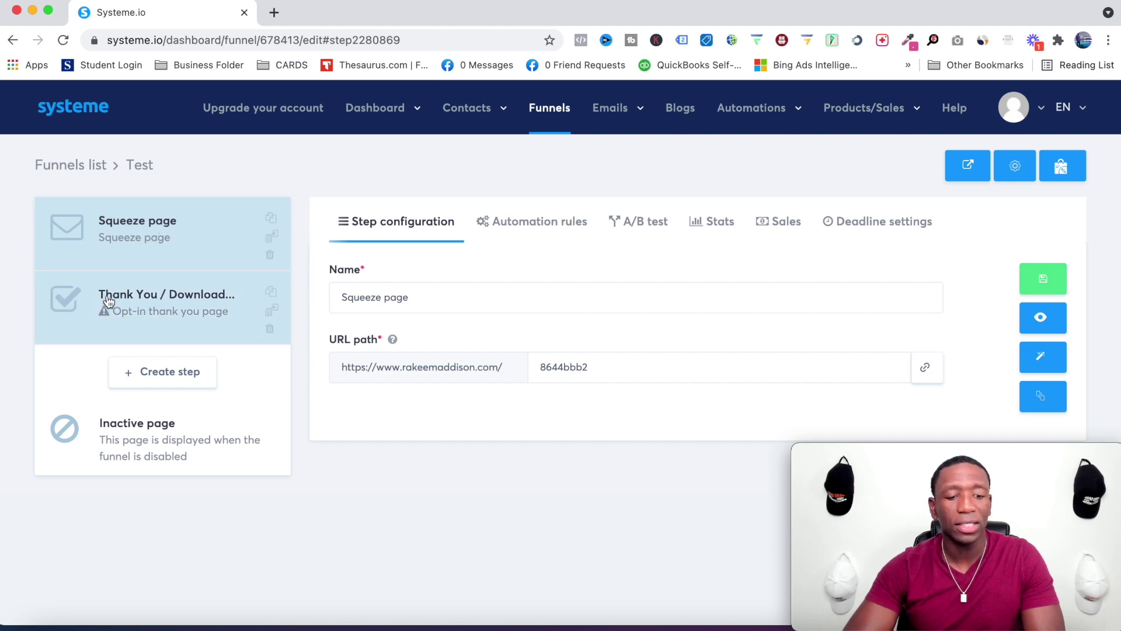
Step: Look over the thank-you page templates and the form for creating a new funnel step
{"action": "left_click", "coordinate": [151, 312]}
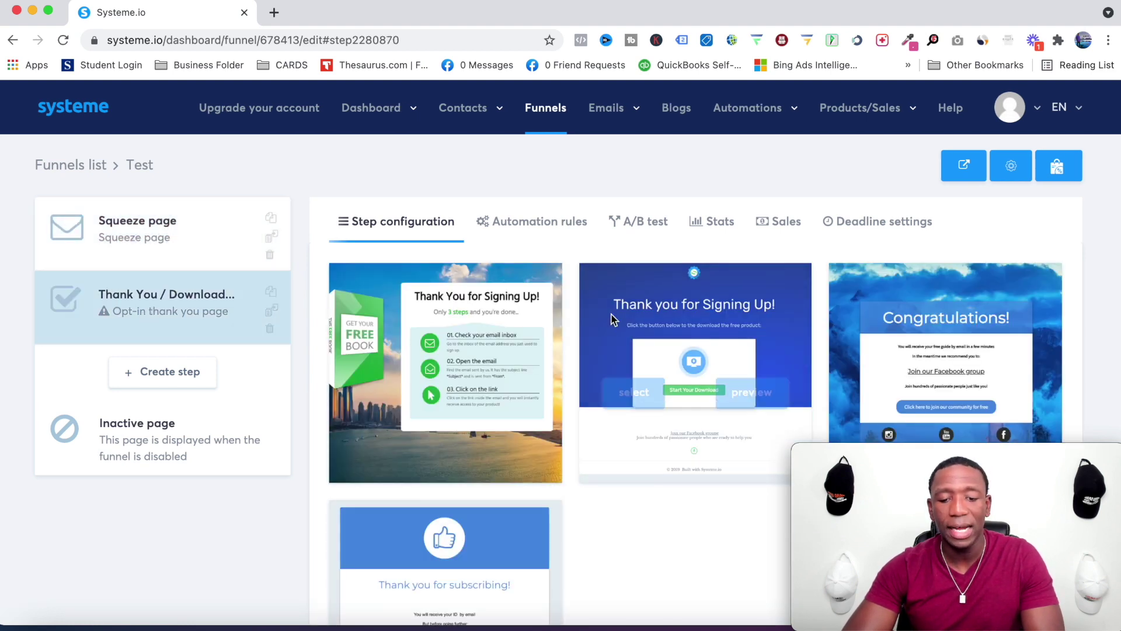
{"action": "mouse_move", "coordinate": [582, 329]}
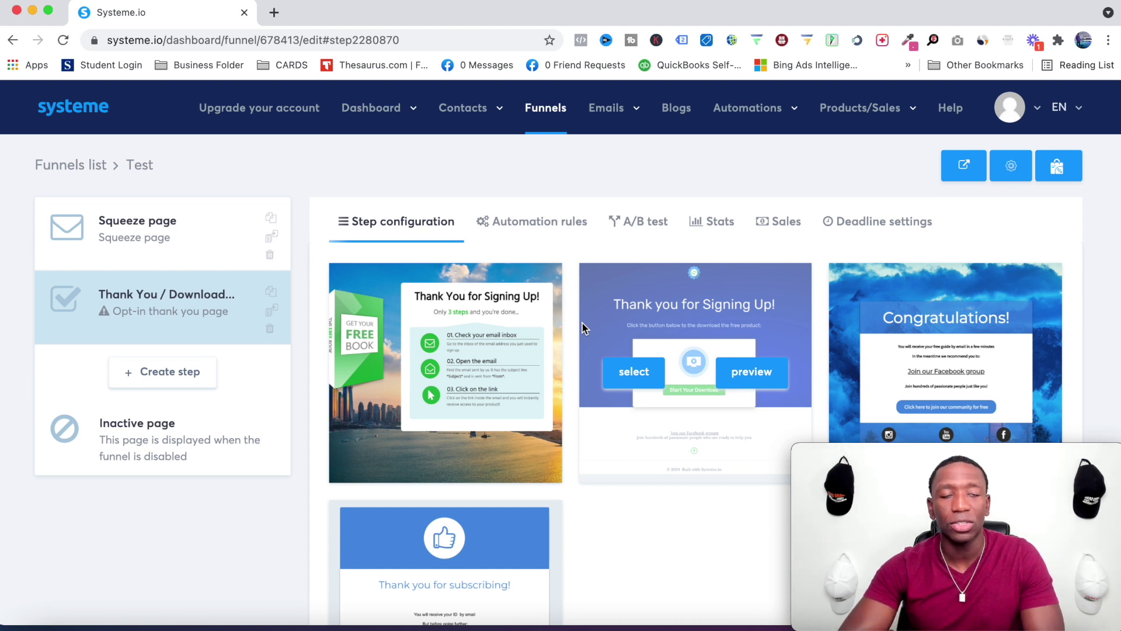
{"action": "left_click", "coordinate": [164, 380]}
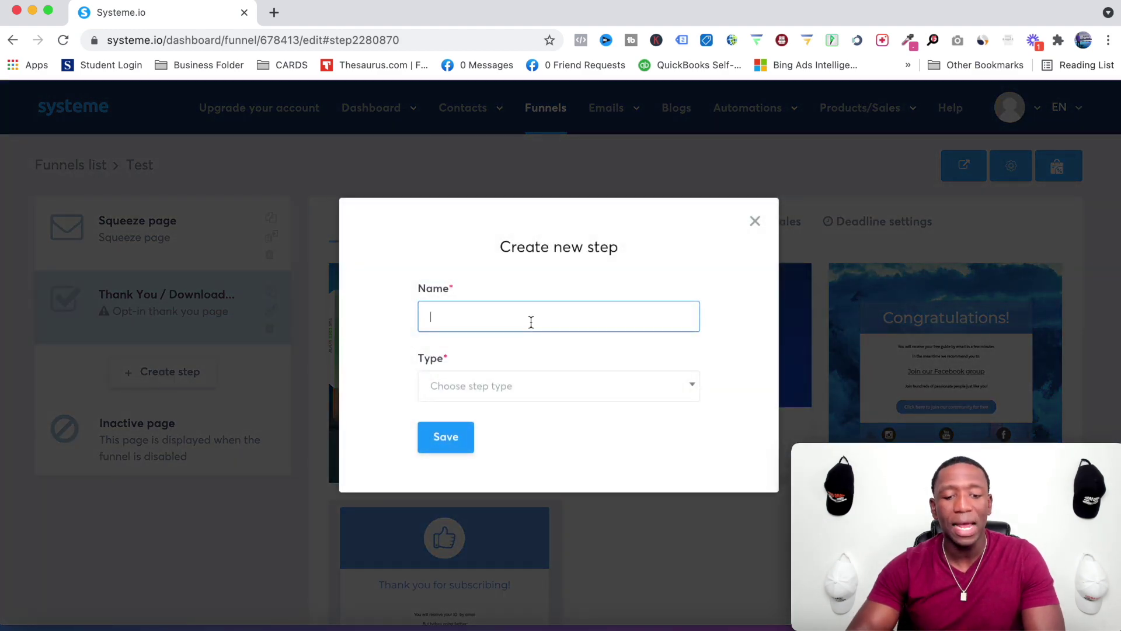
{"action": "left_click", "coordinate": [756, 221]}
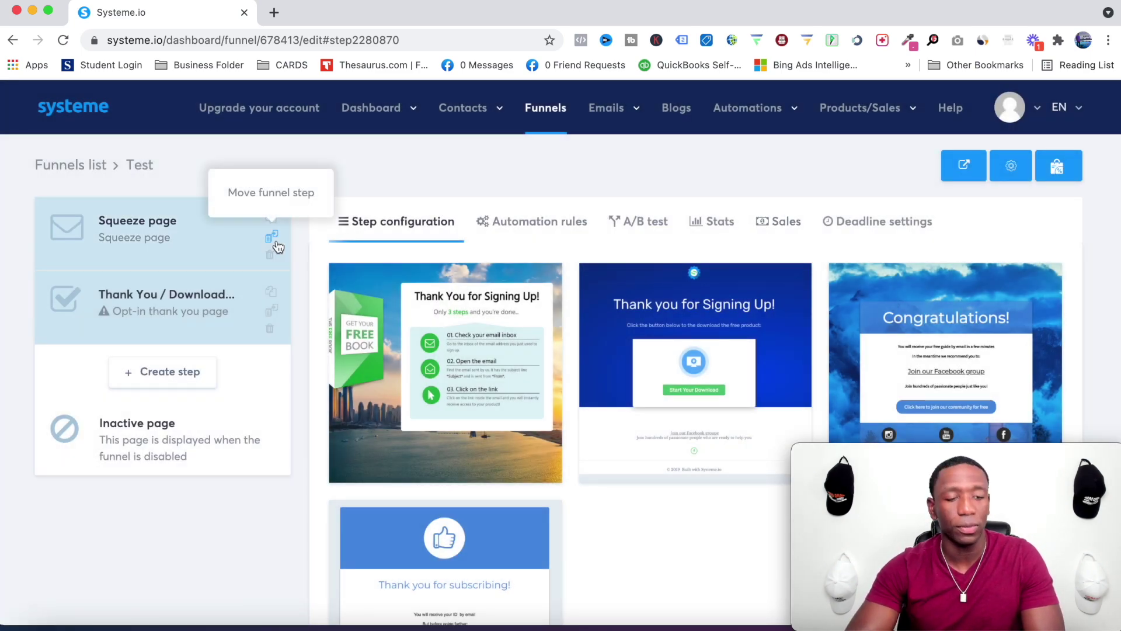
Step: Change the squeeze page step's name to "Video Series" in its step configuration
{"action": "left_click", "coordinate": [138, 224]}
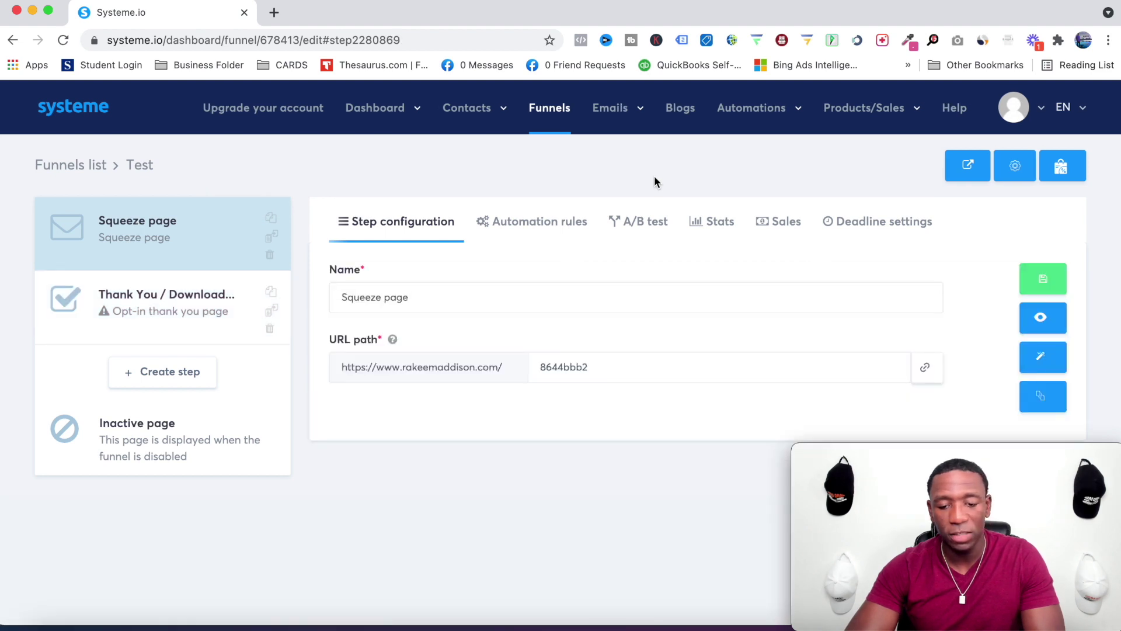
{"action": "triple_click", "coordinate": [399, 299]}
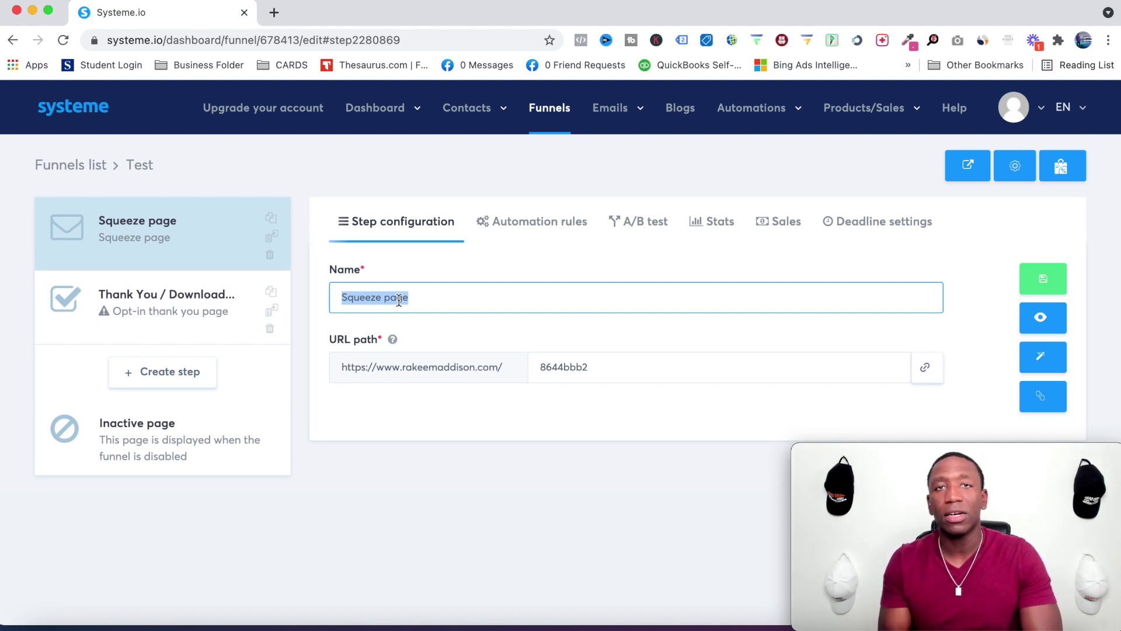
{"action": "type", "text": "V"}
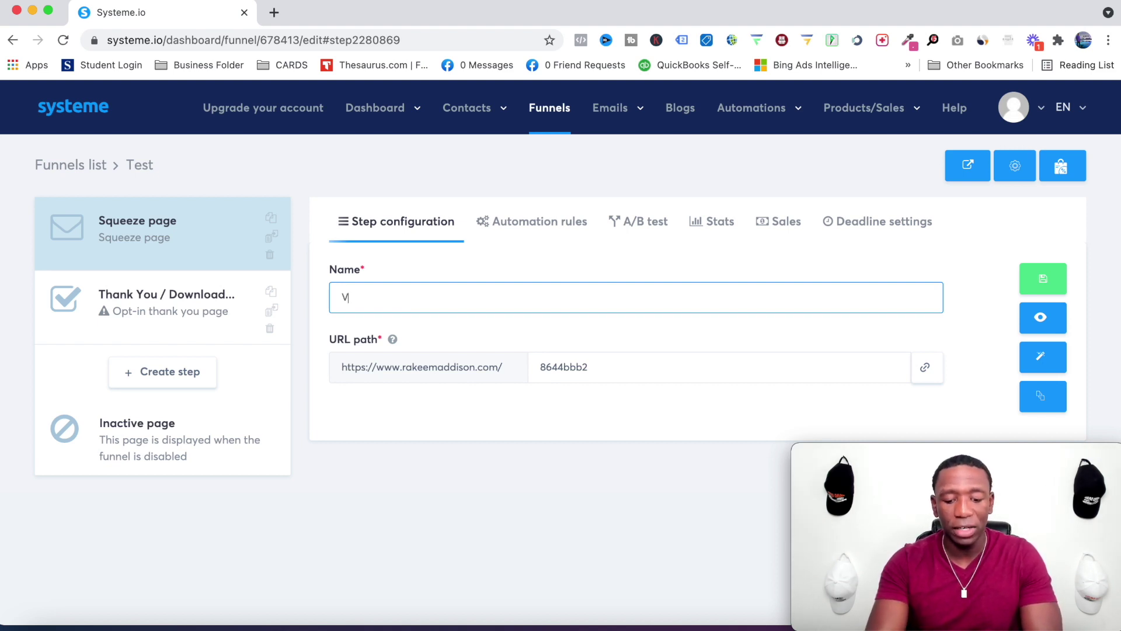
{"action": "type", "text": "ideo Series"}
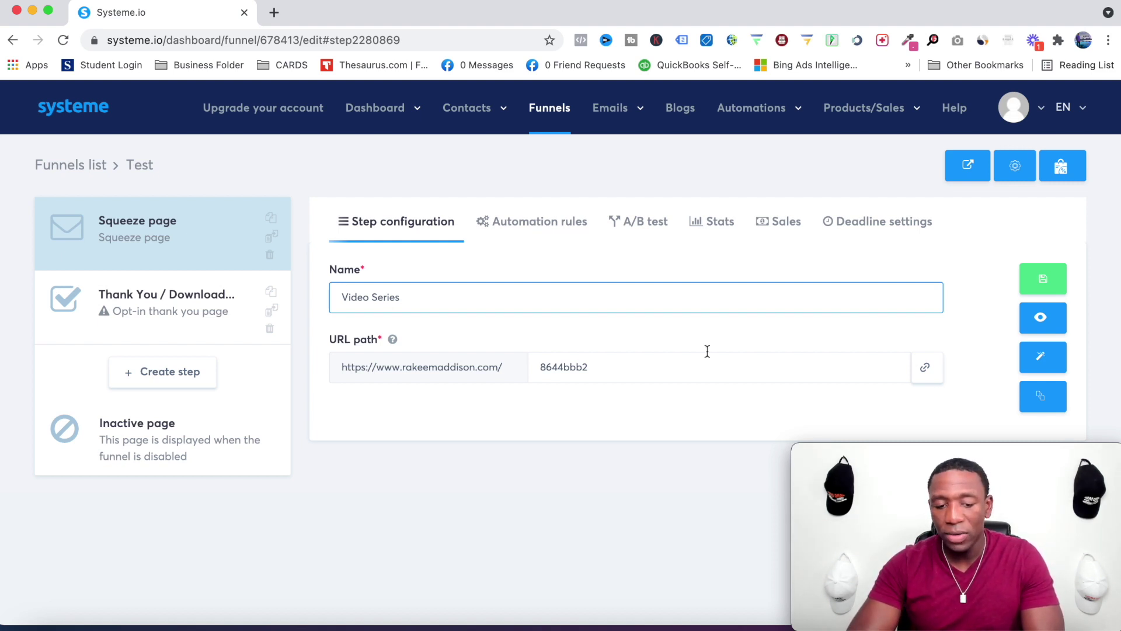
Step: Open the squeeze page in the page editor and replace its headline with "FREE Video Reveals..."
{"action": "left_click", "coordinate": [1044, 362]}
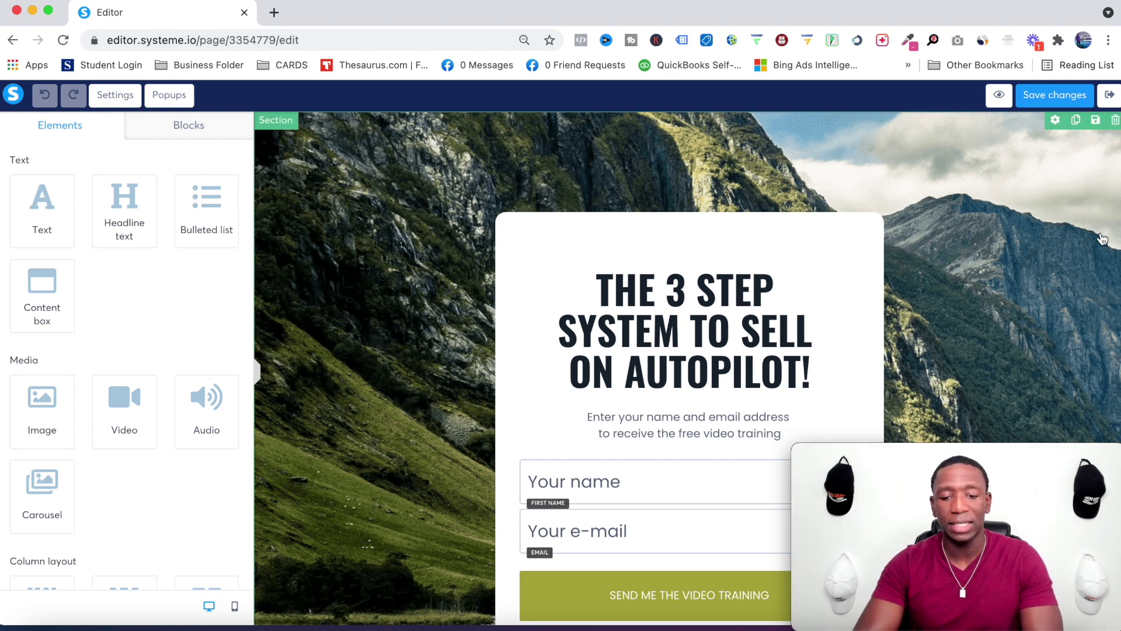
{"action": "scroll", "coordinate": [1101, 239], "scroll_direction": "down", "scroll_amount": 3}
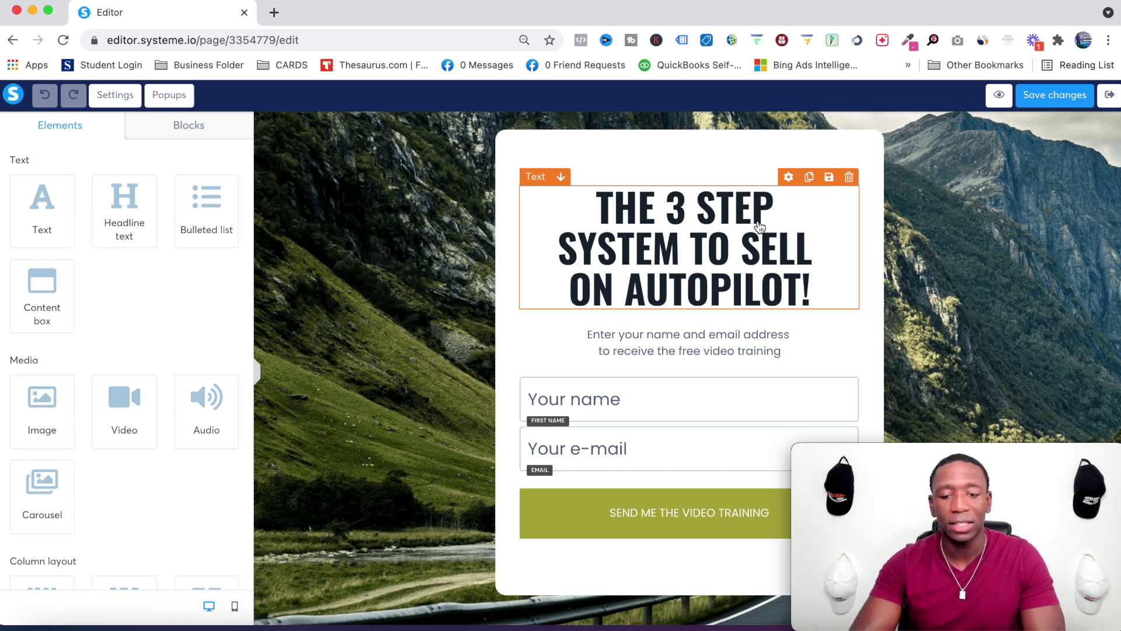
{"action": "triple_click", "coordinate": [682, 227]}
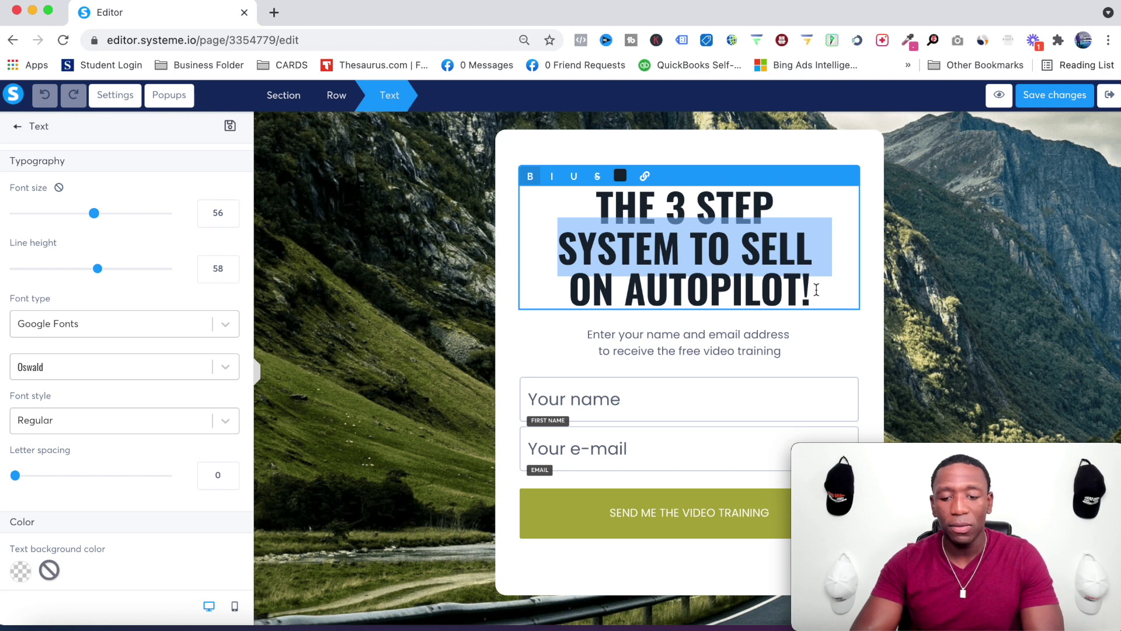
{"action": "left_click_drag", "start_coordinate": [817, 290], "coordinate": [538, 220]}
{"action": "key", "text": "BackSpace"}
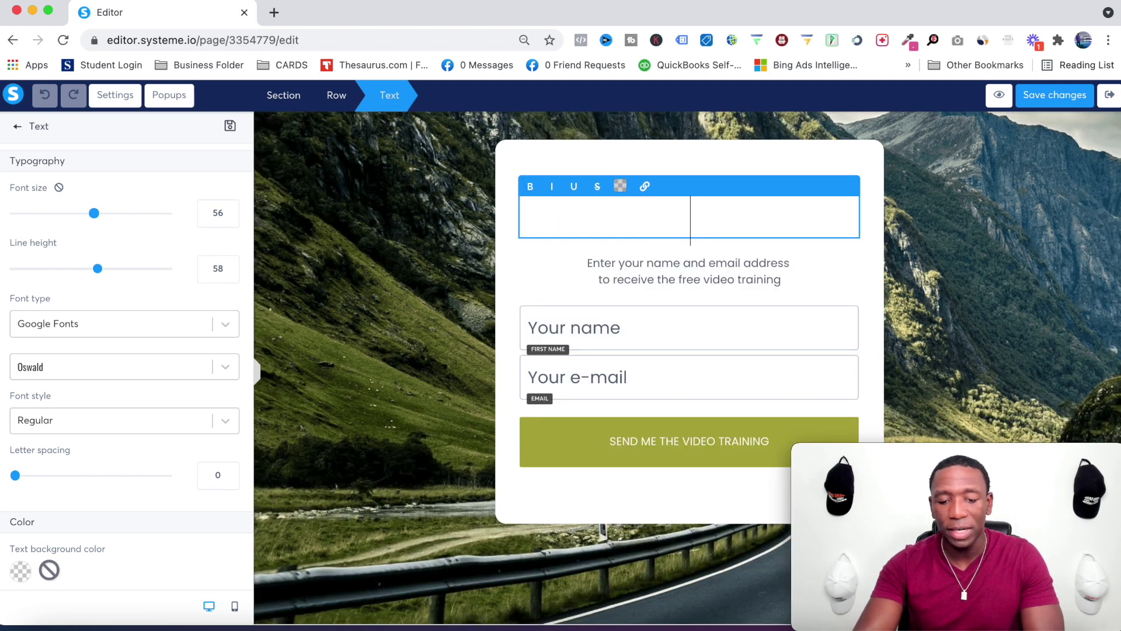
{"action": "type", "text": "FR"}
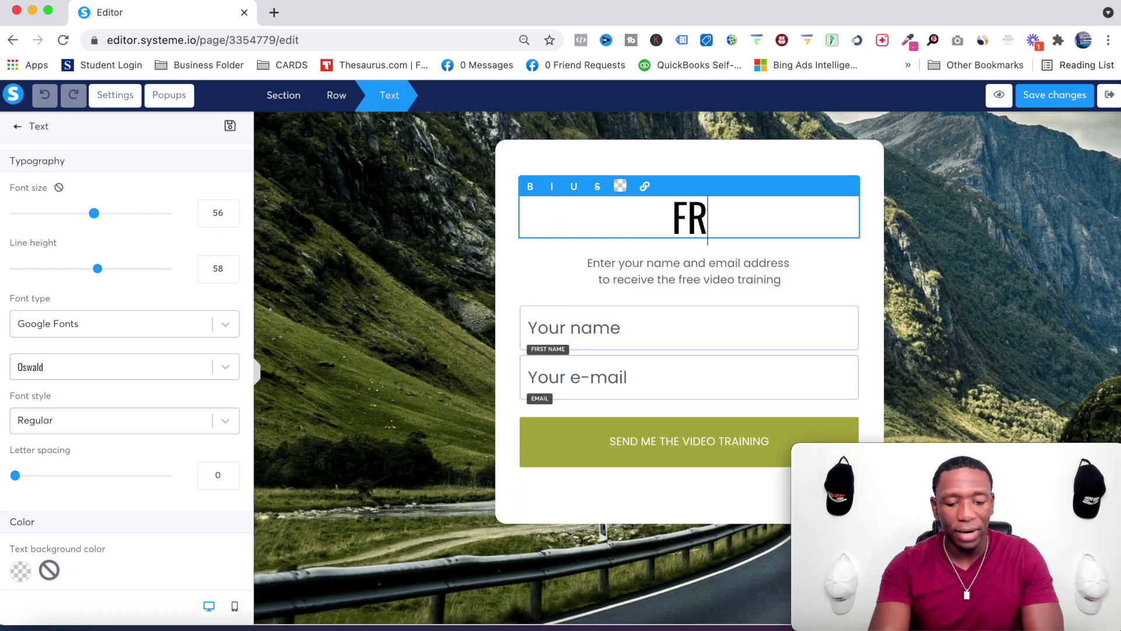
{"action": "type", "text": "EE Video "}
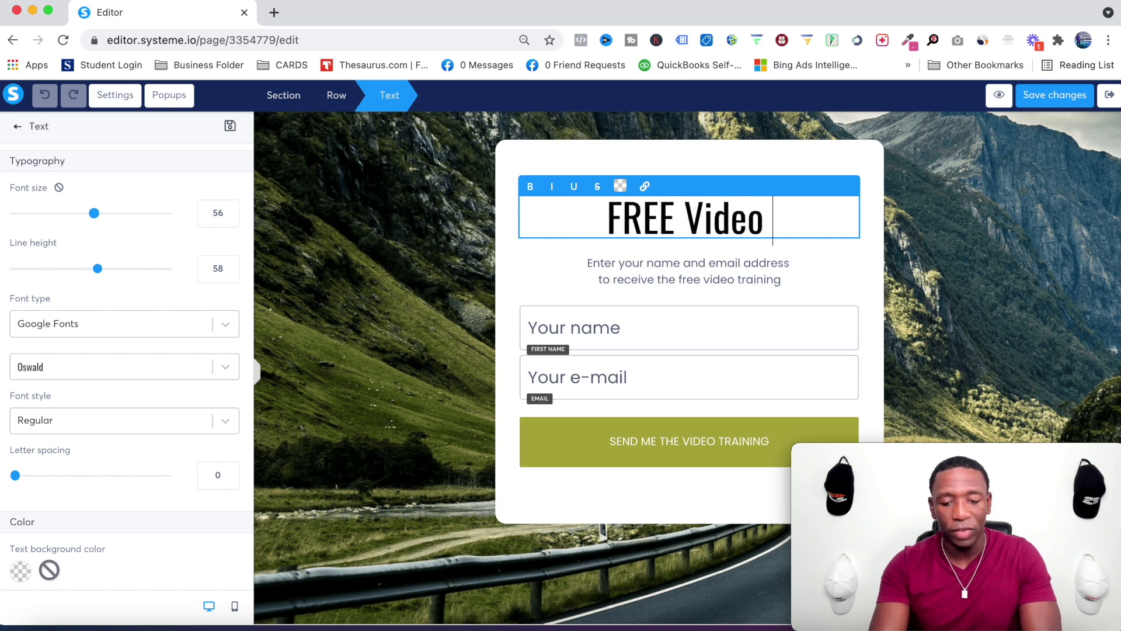
{"action": "type", "text": "Reveals"}
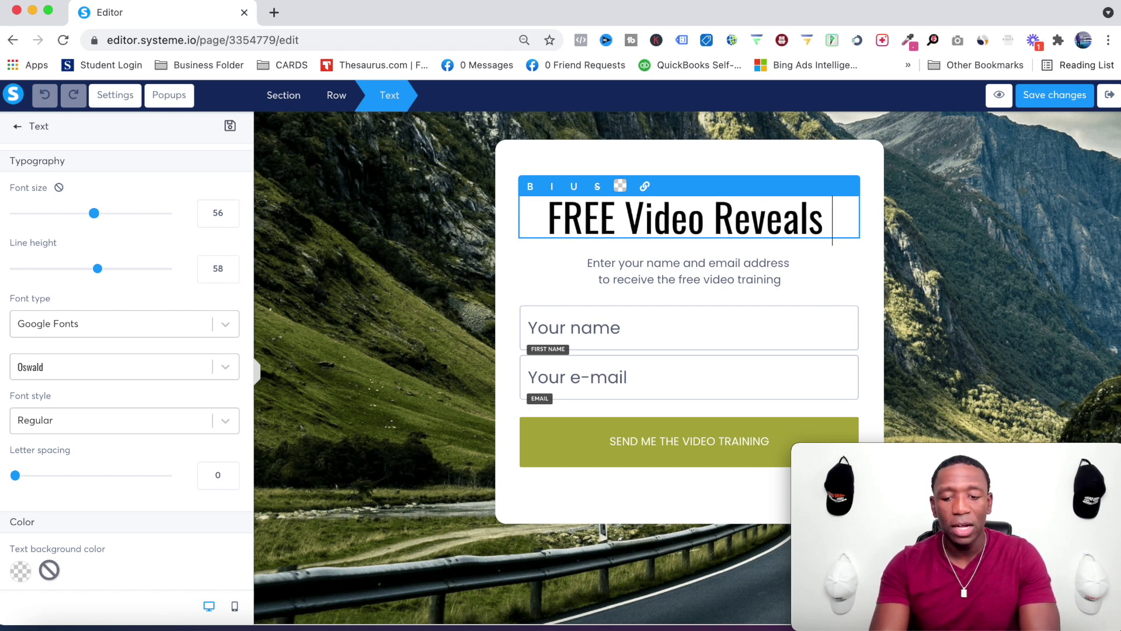
{"action": "key", "text": "BackSpace"}
{"action": "type", "text": "..."}
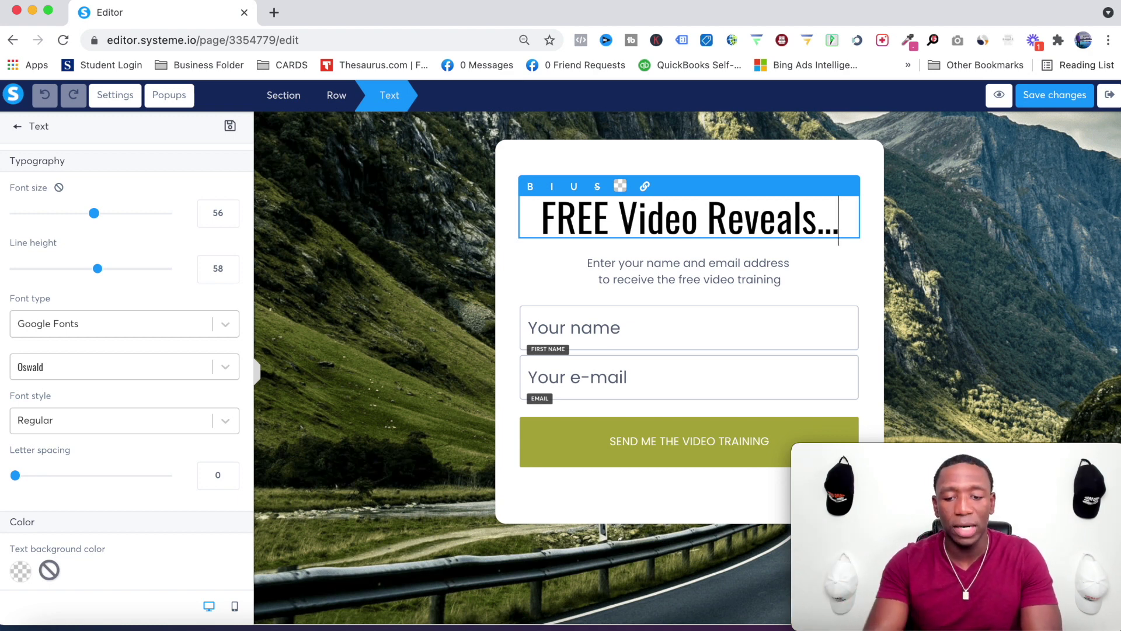
Step: Continue the headline with "How To Make Money From Home Even If You Never"
{"action": "type", "text": "h"}
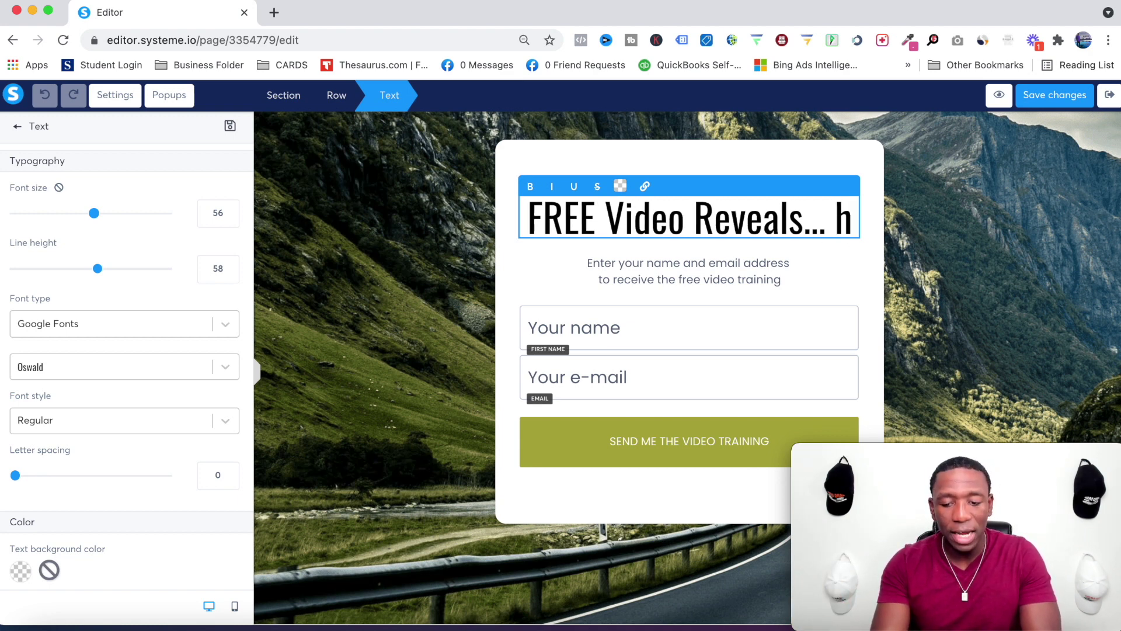
{"action": "type", "text": "ow To"}
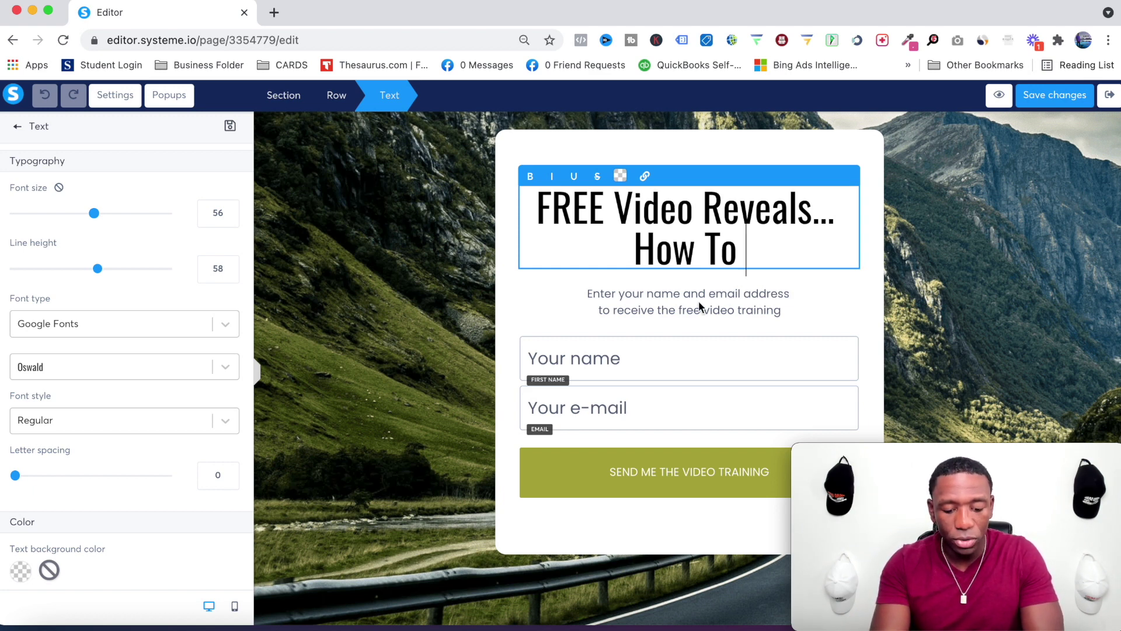
{"action": "type", "text": "Ma"}
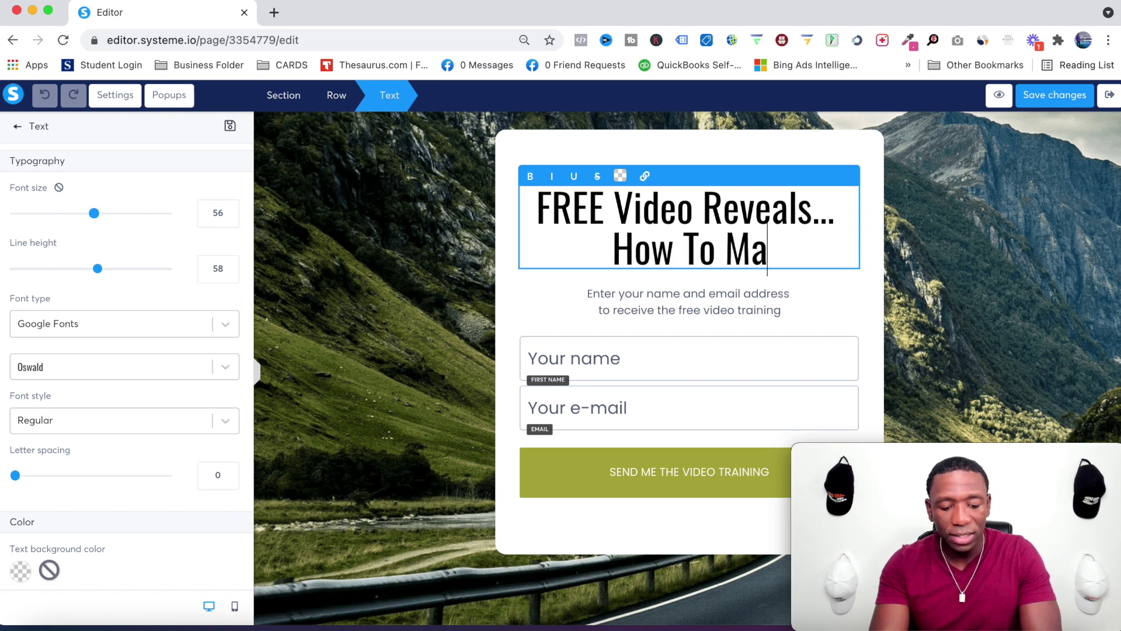
{"action": "type", "text": "ke Money "}
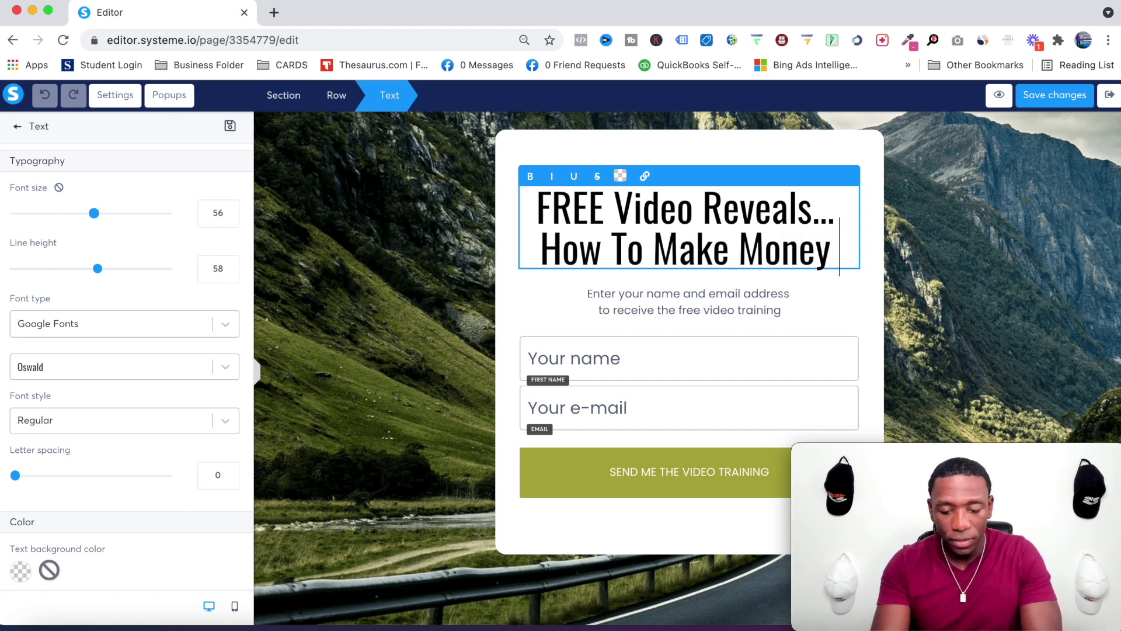
{"action": "type", "text": "From Home "}
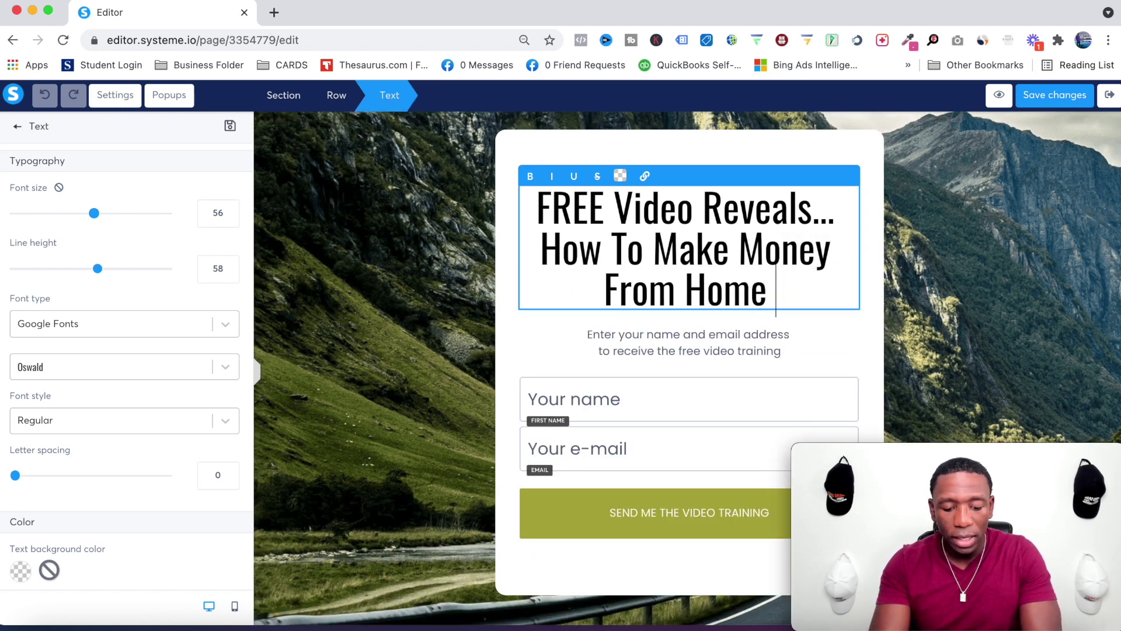
{"action": "type", "text": "Even If Y"}
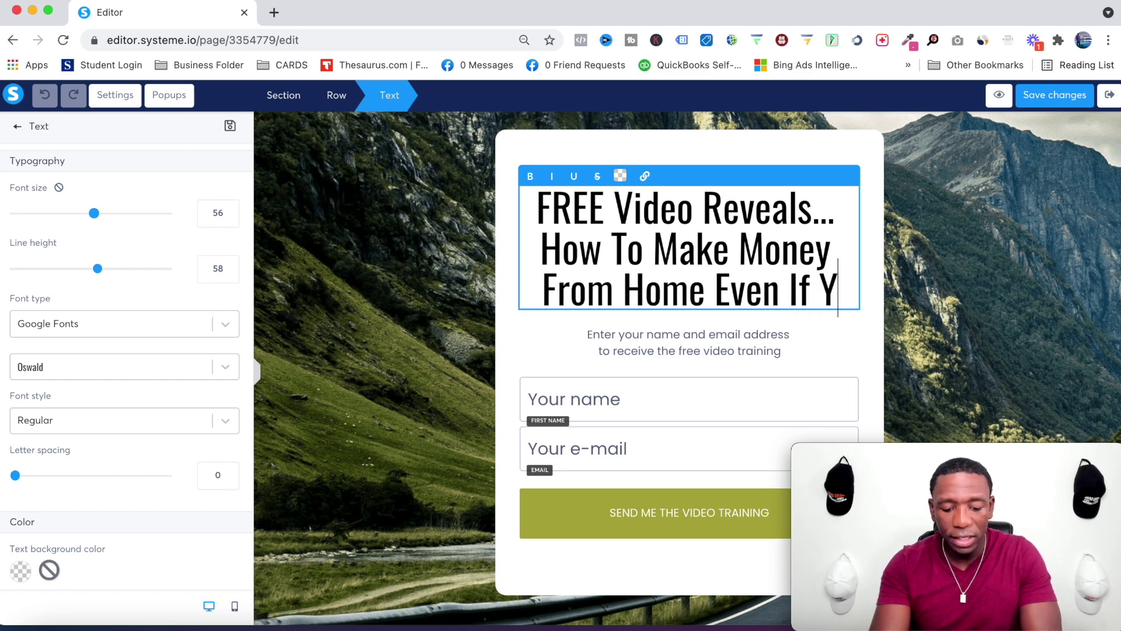
{"action": "type", "text": "ou Ne"}
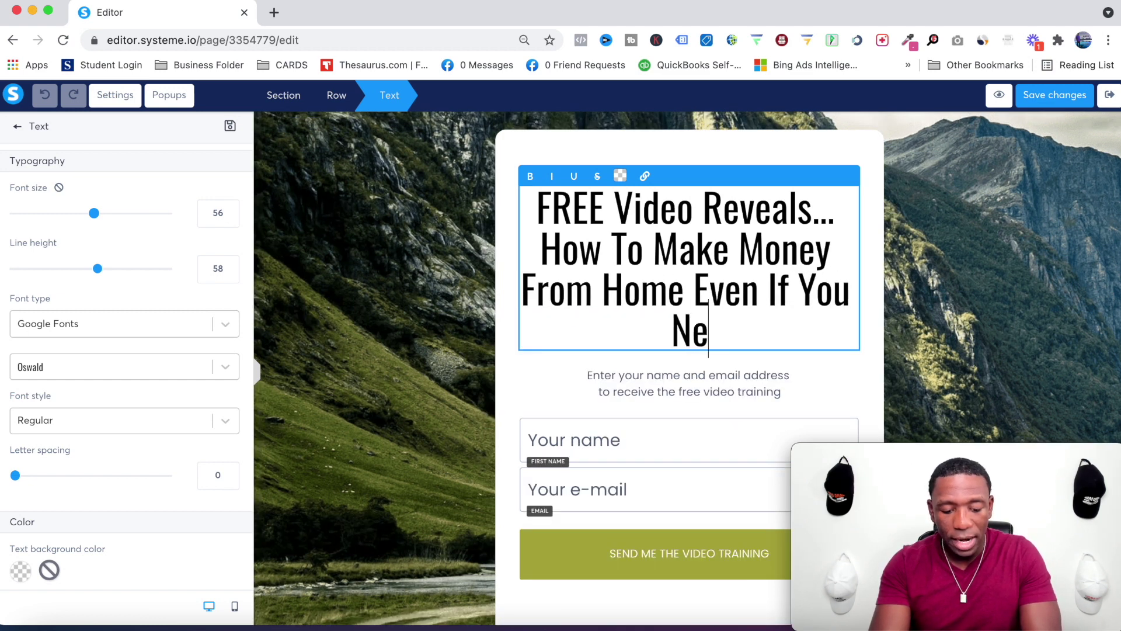
{"action": "type", "text": "ver"}
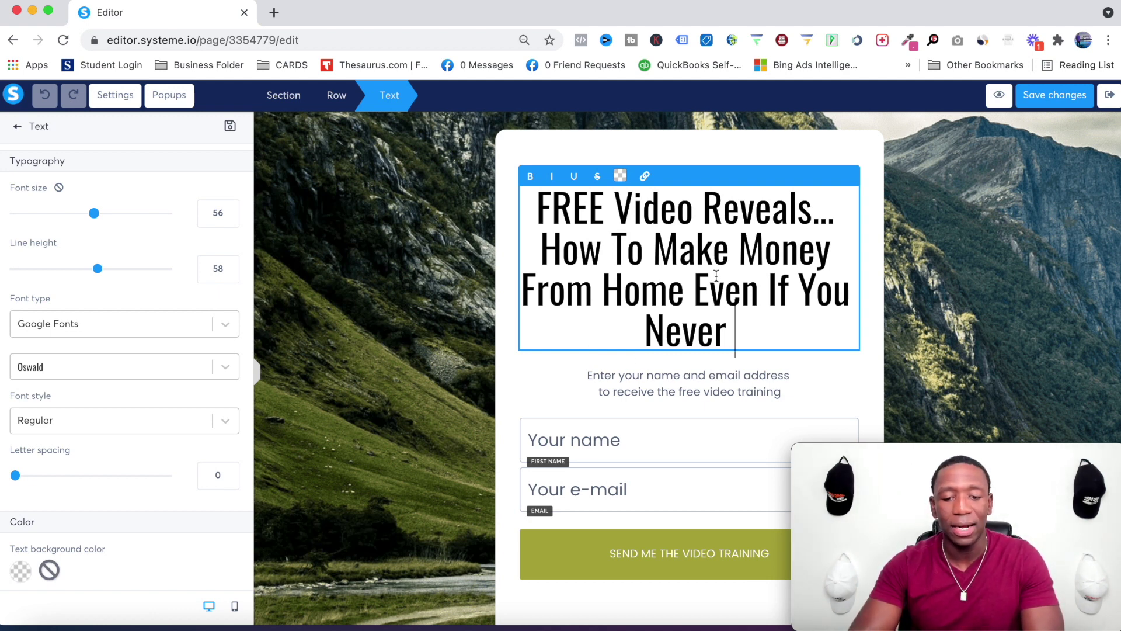
Step: Try bold formatting on the whole headline
{"action": "triple_click", "coordinate": [670, 266]}
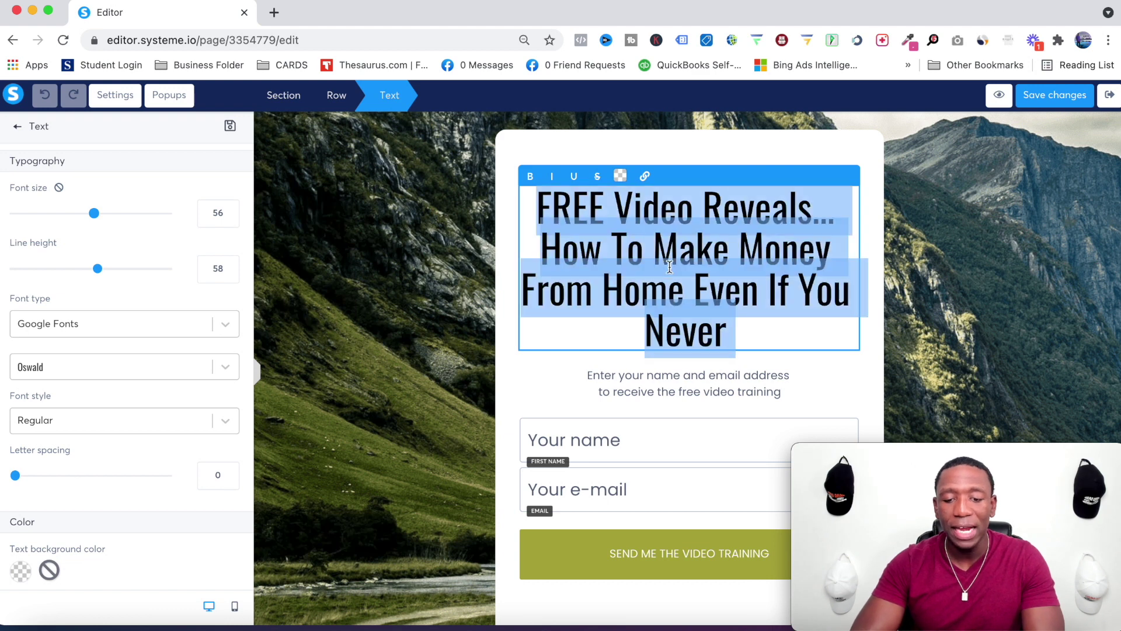
{"action": "left_click", "coordinate": [530, 176]}
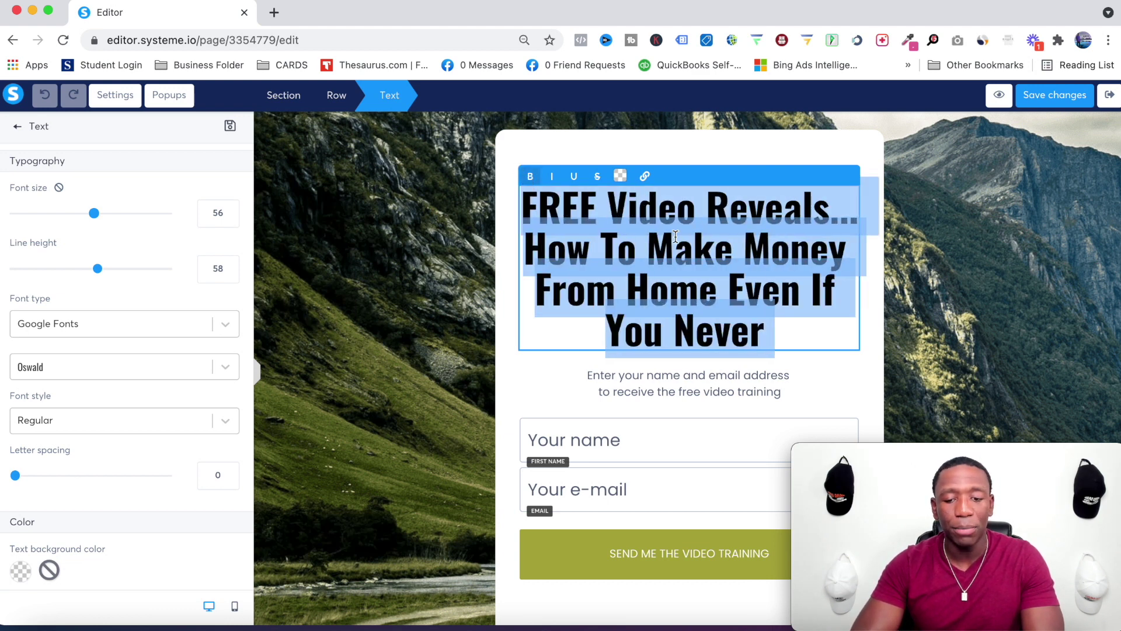
{"action": "left_click", "coordinate": [530, 176]}
{"action": "left_click", "coordinate": [632, 234]}
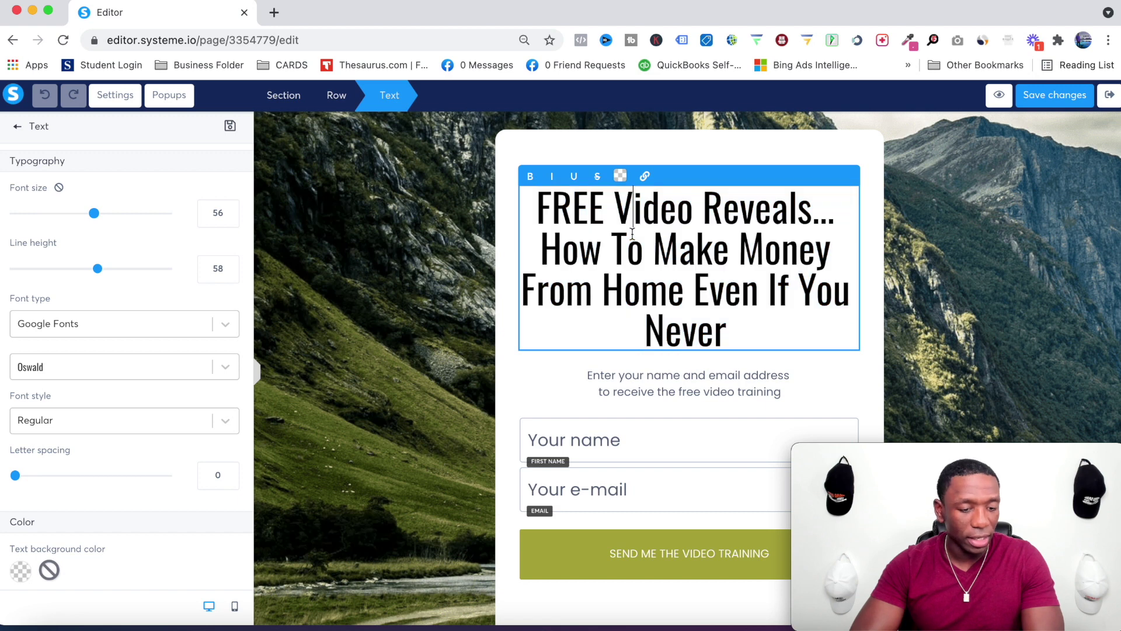
{"action": "left_click", "coordinate": [769, 161]}
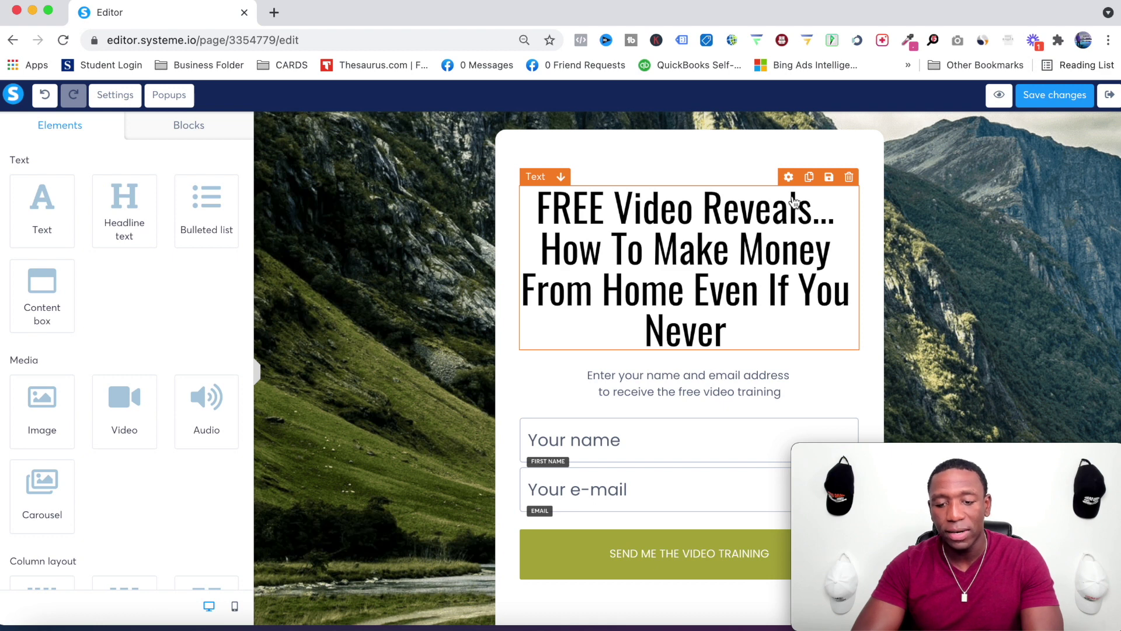
Step: Reduce the headline's font size to 42 in its text settings
{"action": "left_click", "coordinate": [788, 178]}
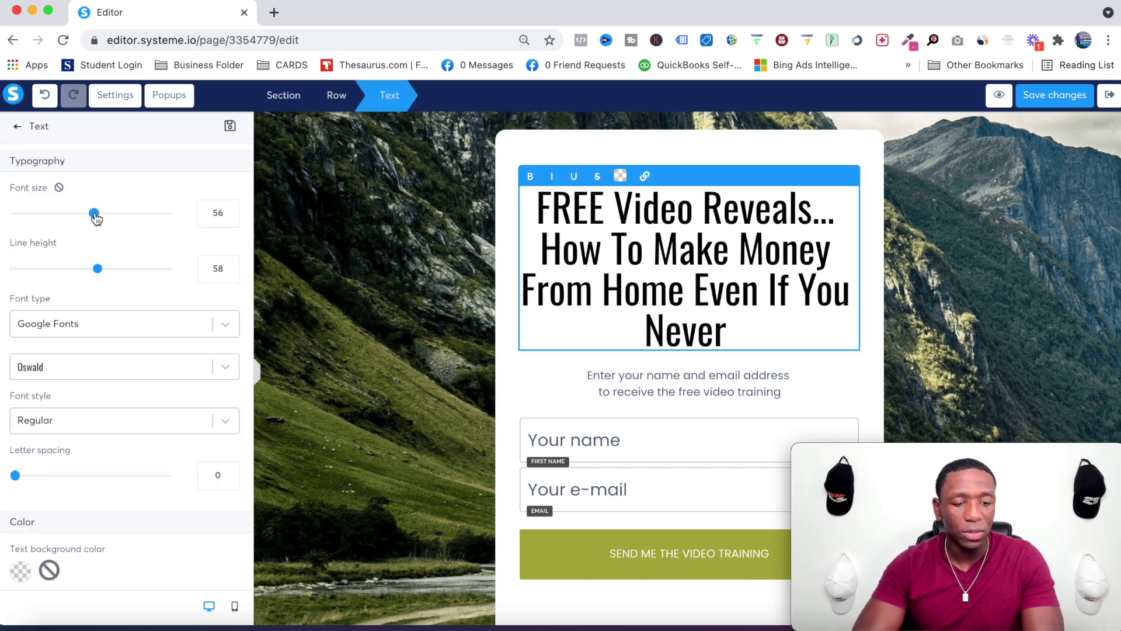
{"action": "mouse_move", "coordinate": [94, 213]}
{"action": "left_mouse_down"}
{"action": "mouse_move", "coordinate": [77, 215]}
{"action": "mouse_move", "coordinate": [110, 218]}
{"action": "mouse_move", "coordinate": [72, 219]}
{"action": "left_mouse_up"}
{"action": "mouse_move", "coordinate": [100, 270]}
{"action": "left_mouse_down"}
{"action": "mouse_move", "coordinate": [83, 270]}
{"action": "mouse_move", "coordinate": [97, 269]}
{"action": "left_mouse_up"}
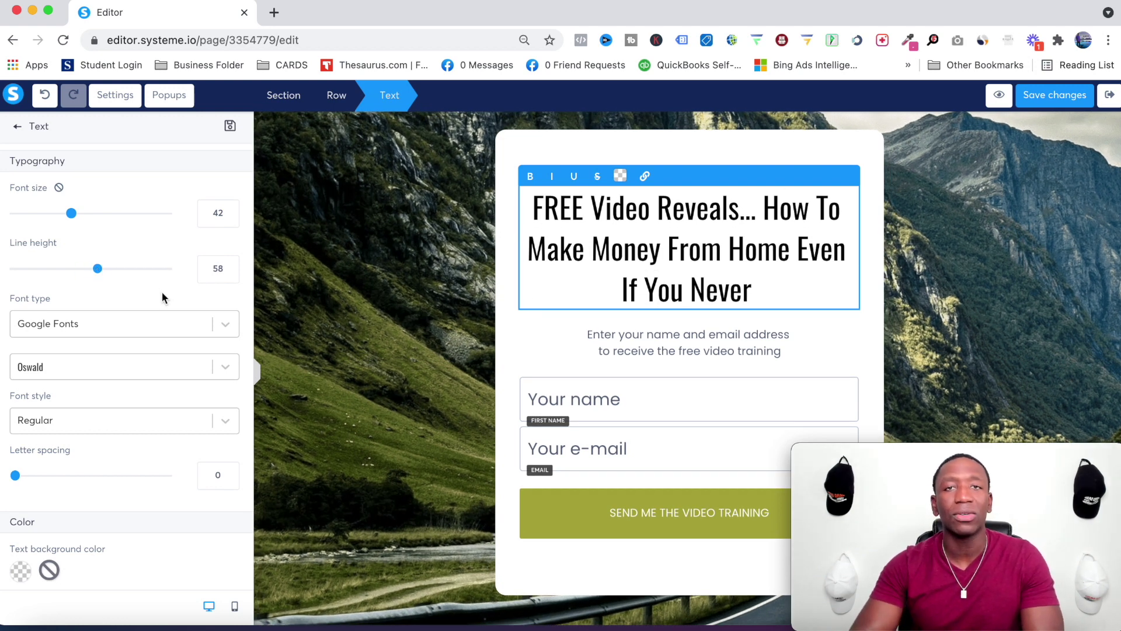
Step: Change the headline's font type to Web Safe Fonts with "Arial, Helvetica, sans-serif"
{"action": "left_click", "coordinate": [222, 325]}
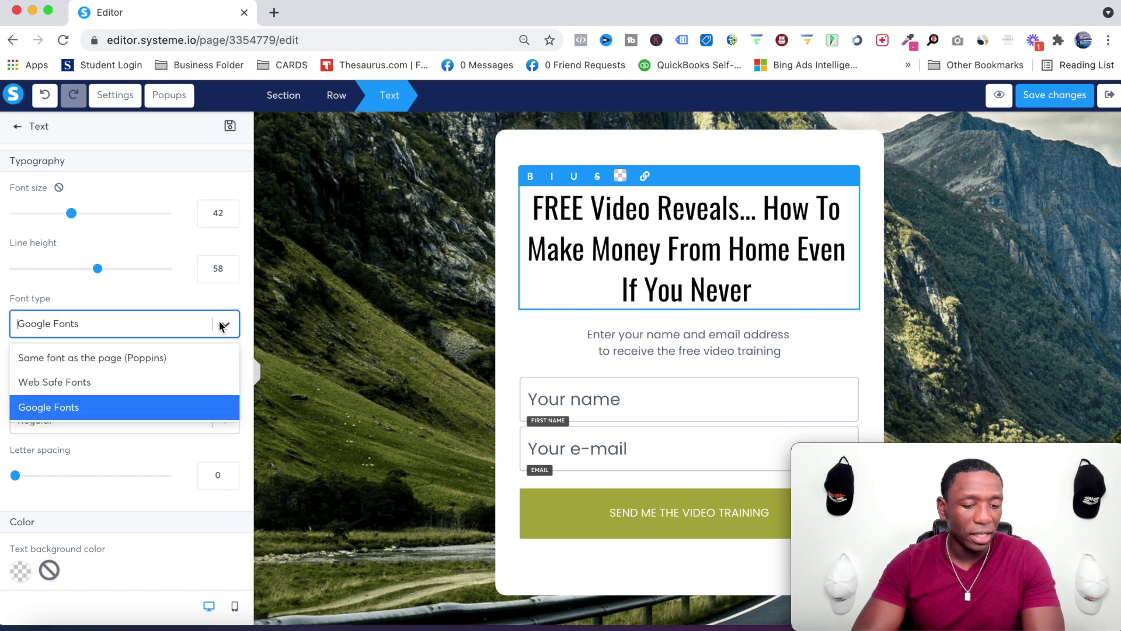
{"action": "left_click", "coordinate": [77, 382]}
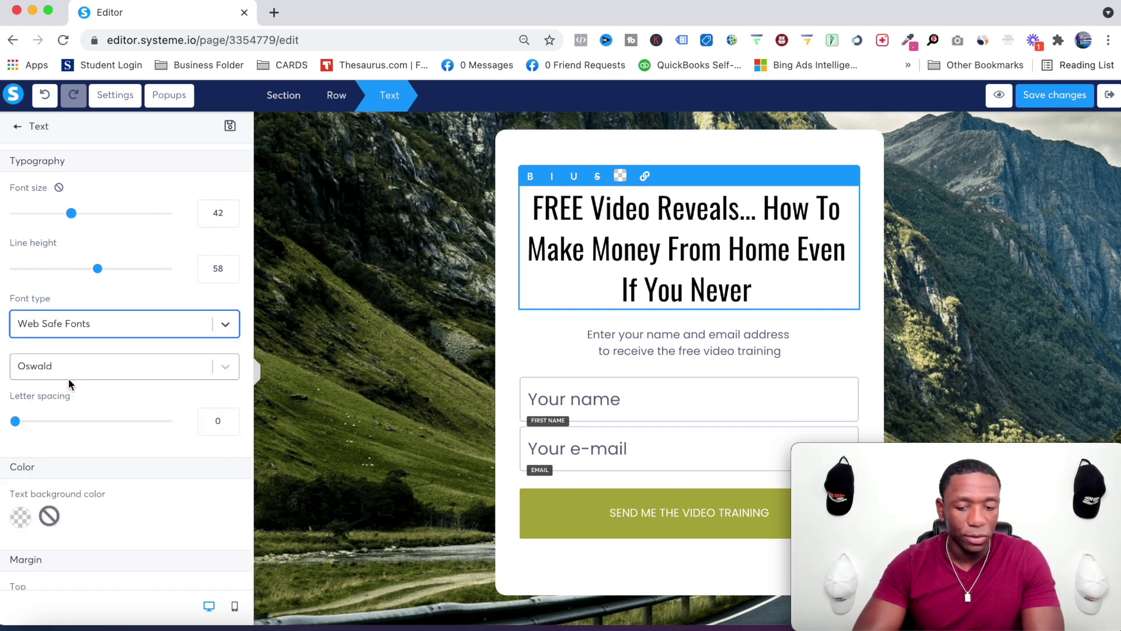
{"action": "left_click", "coordinate": [224, 366]}
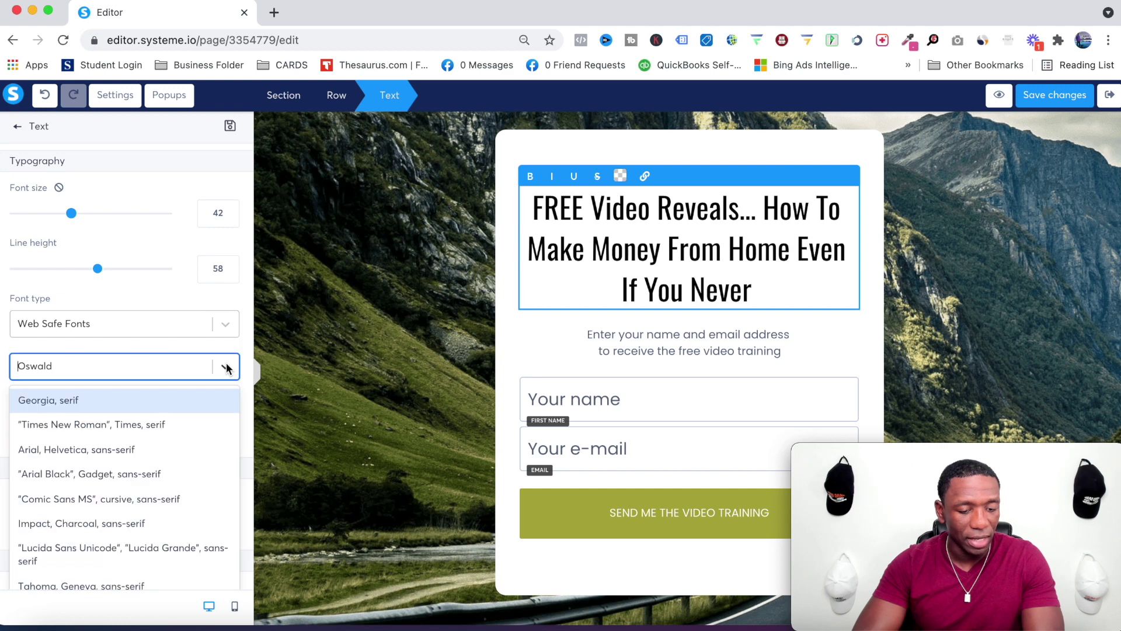
{"action": "left_click", "coordinate": [123, 452]}
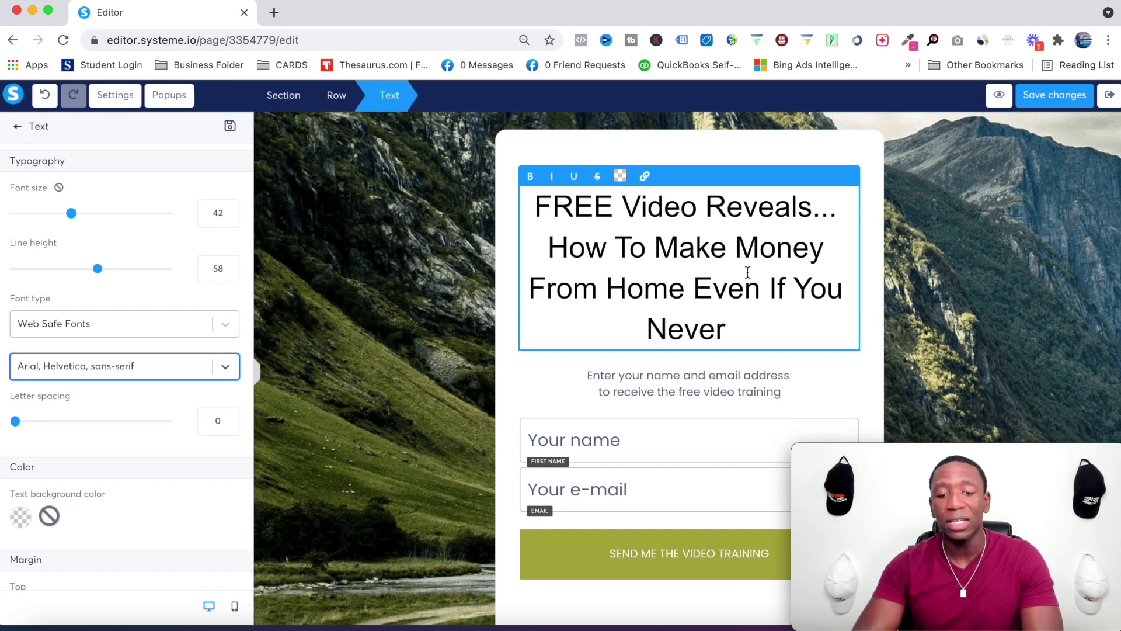
{"action": "left_click", "coordinate": [558, 380]}
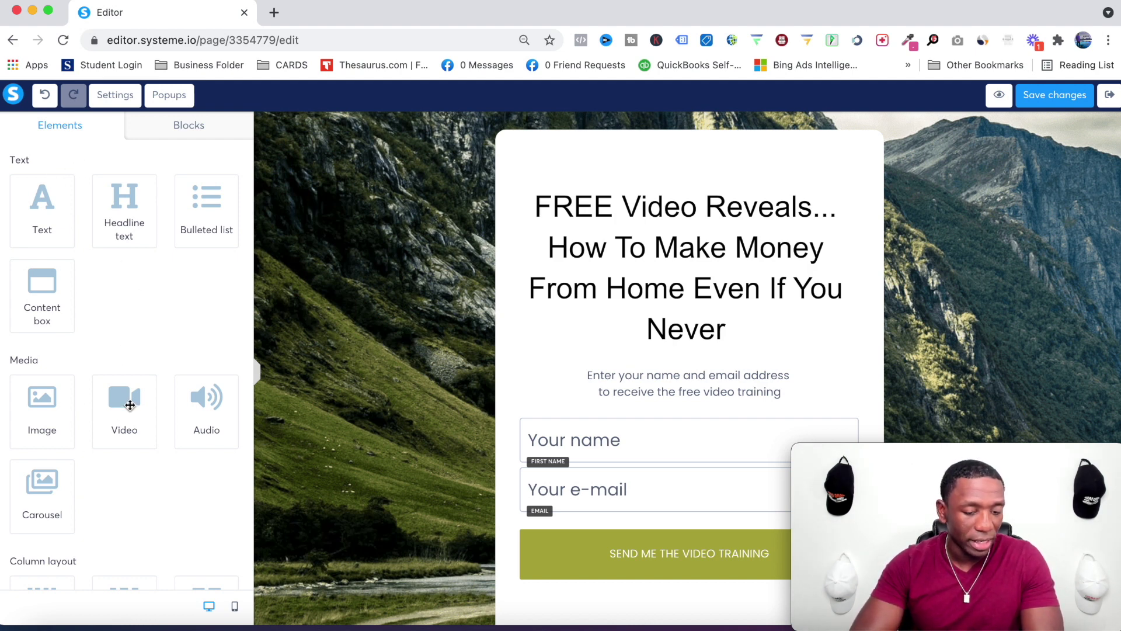
Step: Add a video element above the opt-in box and set its video type to Upload file
{"action": "left_click_drag", "start_coordinate": [125, 403], "coordinate": [654, 161]}
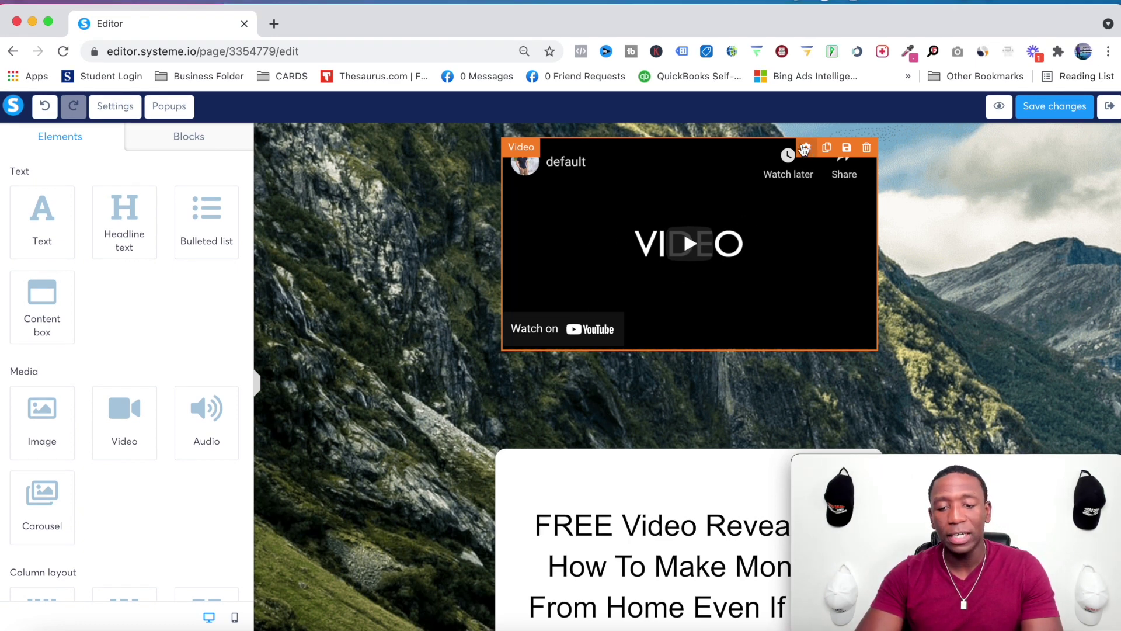
{"action": "left_click", "coordinate": [807, 148]}
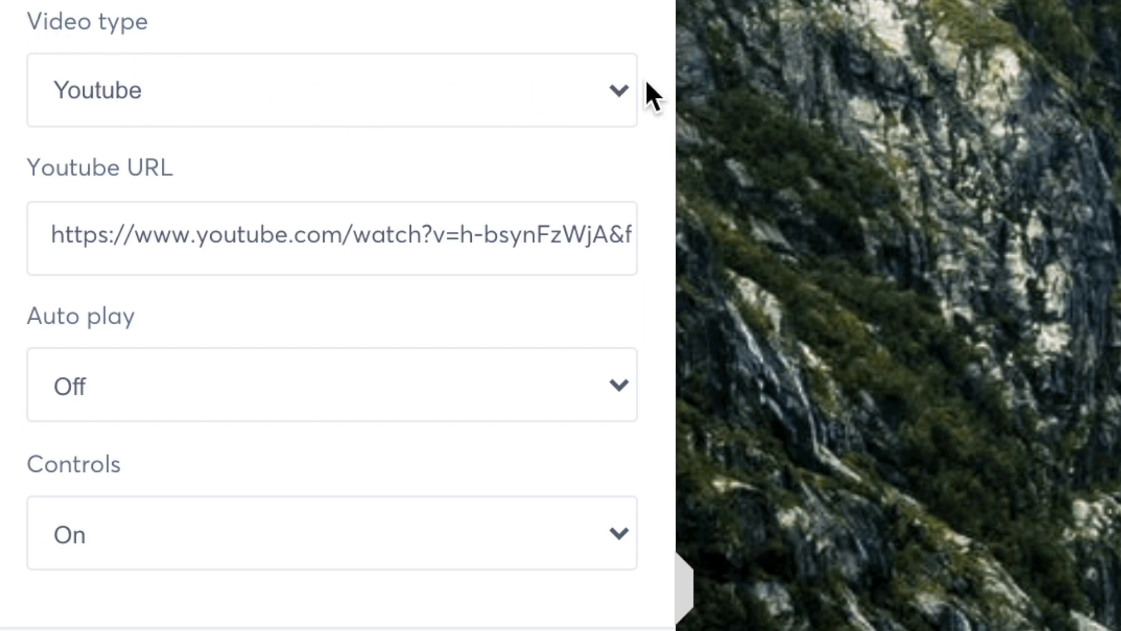
{"action": "left_click", "coordinate": [616, 90]}
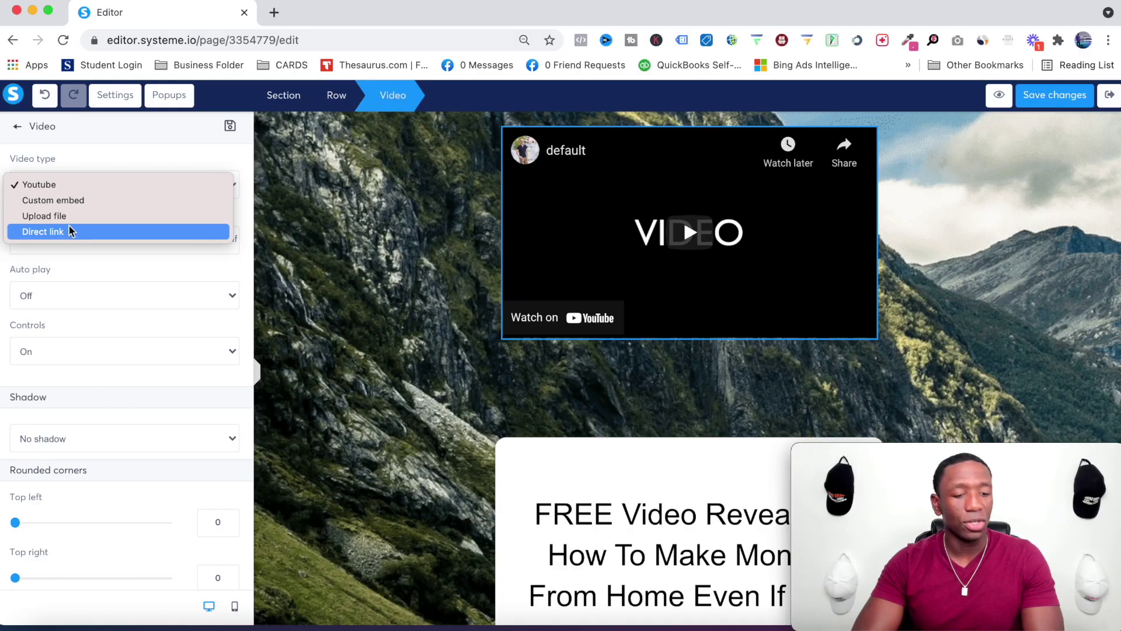
{"action": "key", "text": "Escape"}
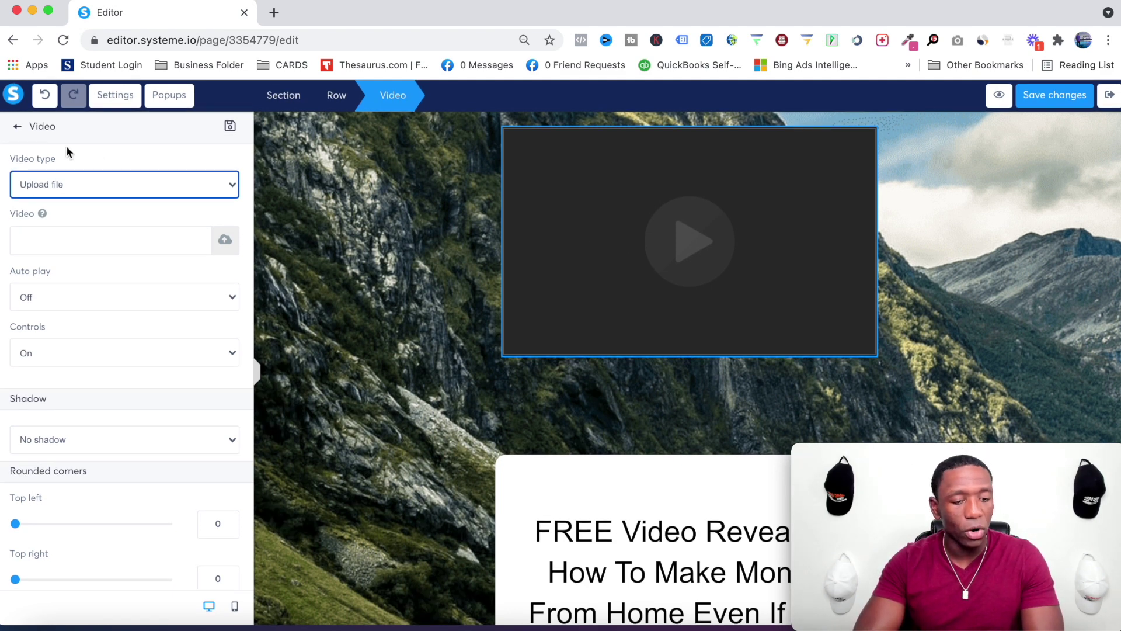
{"action": "left_click", "coordinate": [20, 126]}
Step: Look through the available page elements, including the column layout, form, social and other groups
{"action": "scroll", "coordinate": [109, 232], "scroll_direction": "down", "scroll_amount": 2}
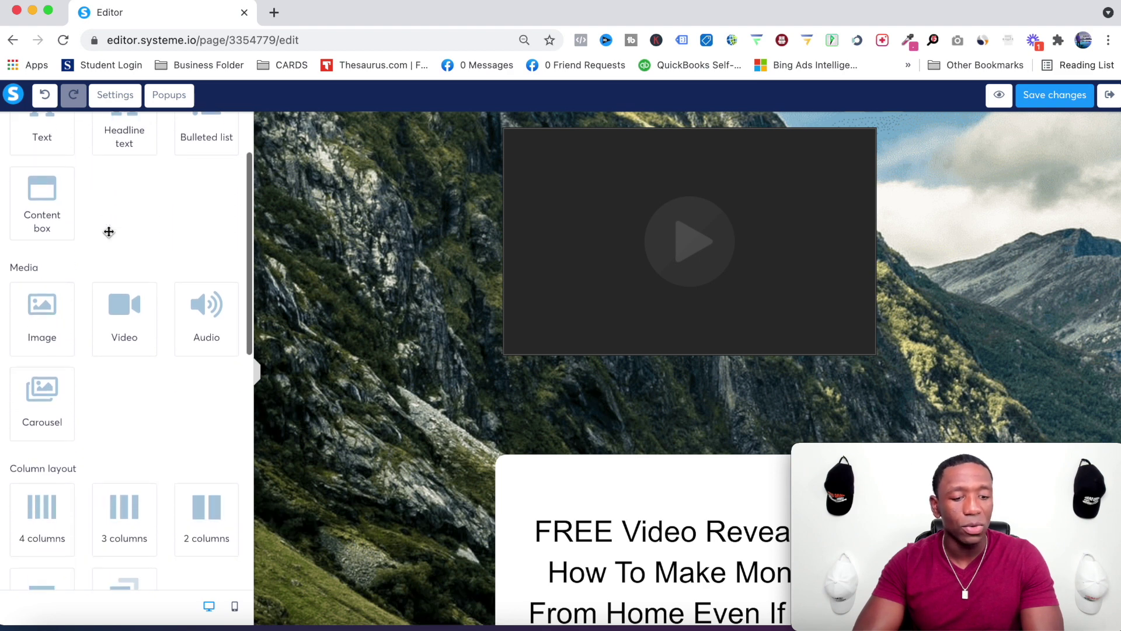
{"action": "scroll", "coordinate": [109, 232], "scroll_direction": "down", "scroll_amount": 1}
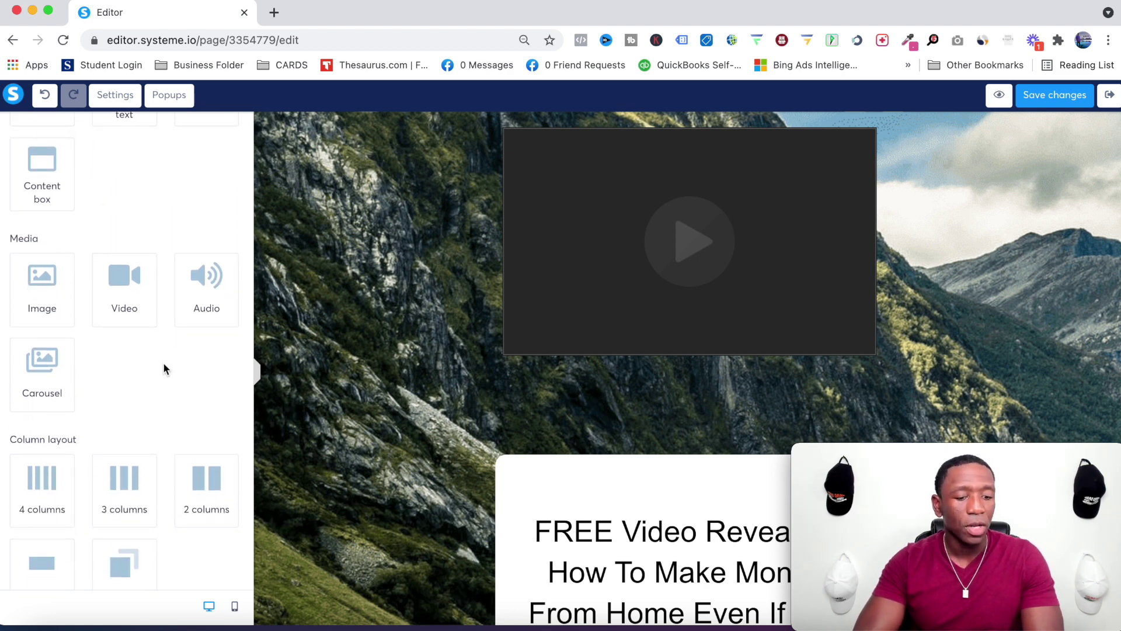
{"action": "scroll", "coordinate": [55, 316], "scroll_direction": "down", "scroll_amount": 2}
{"action": "scroll", "coordinate": [174, 310], "scroll_direction": "down", "scroll_amount": 1}
{"action": "scroll", "coordinate": [79, 314], "scroll_direction": "down", "scroll_amount": 1}
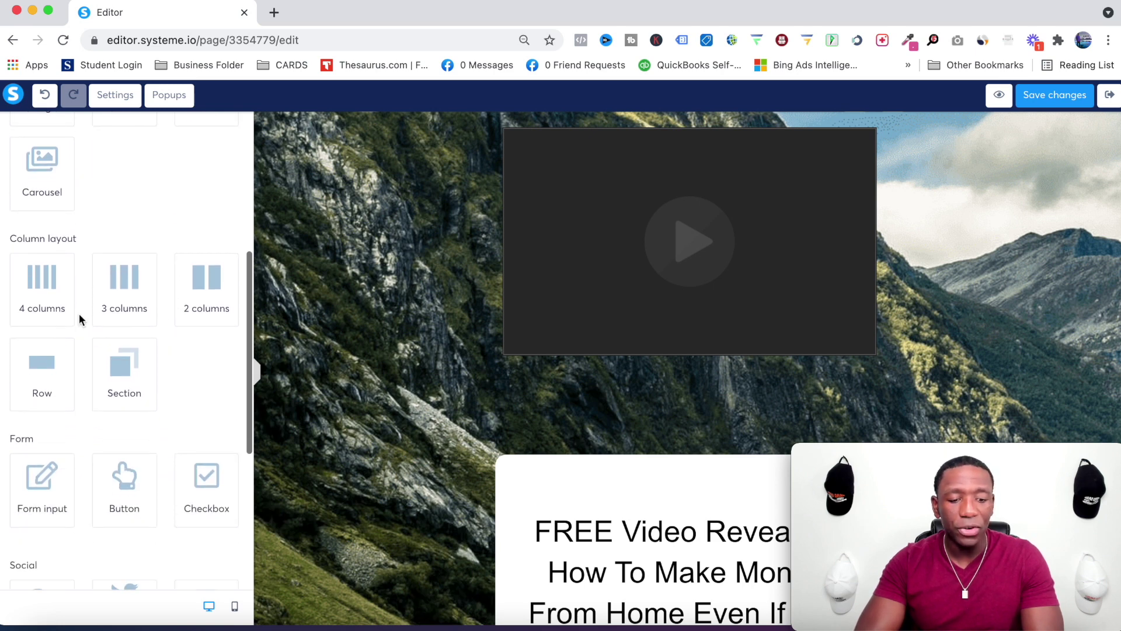
{"action": "scroll", "coordinate": [202, 376], "scroll_direction": "down", "scroll_amount": 2}
{"action": "scroll", "coordinate": [203, 377], "scroll_direction": "down", "scroll_amount": 3}
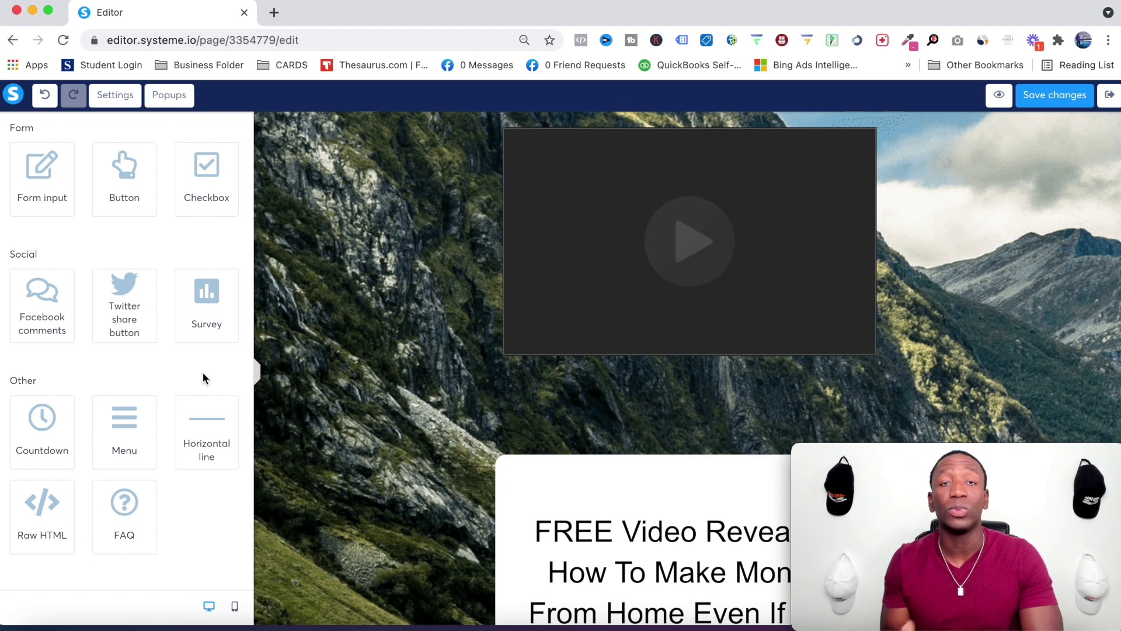
Step: Review the opt-in button's action and redirect options, keeping Send form and To the next step
{"action": "scroll", "coordinate": [947, 303], "scroll_direction": "down", "scroll_amount": 7}
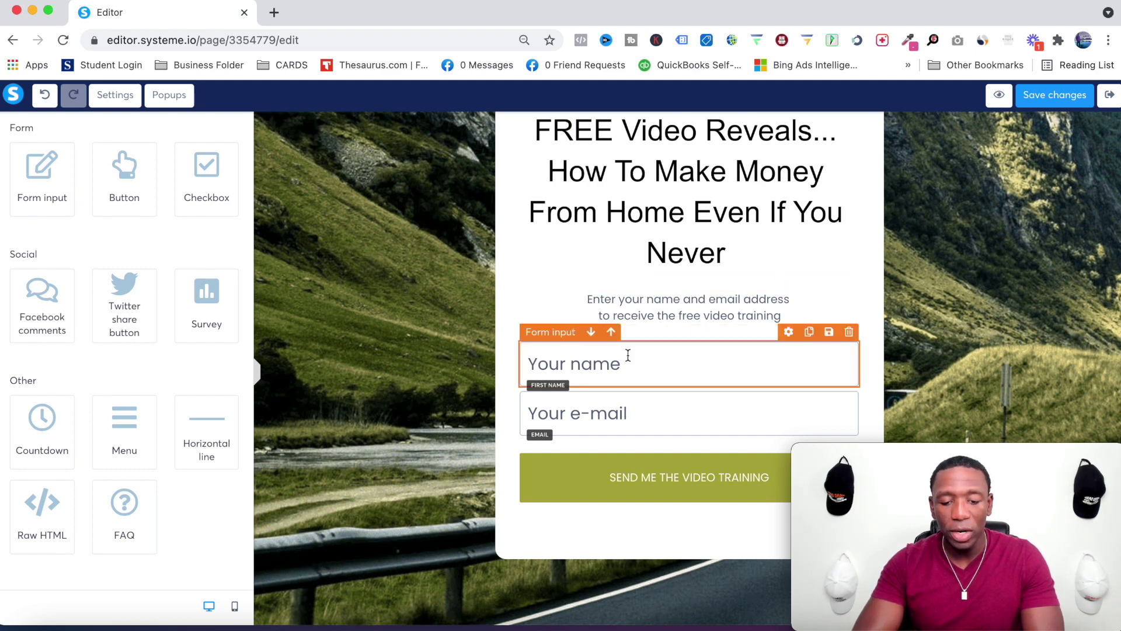
{"action": "left_click", "coordinate": [631, 471]}
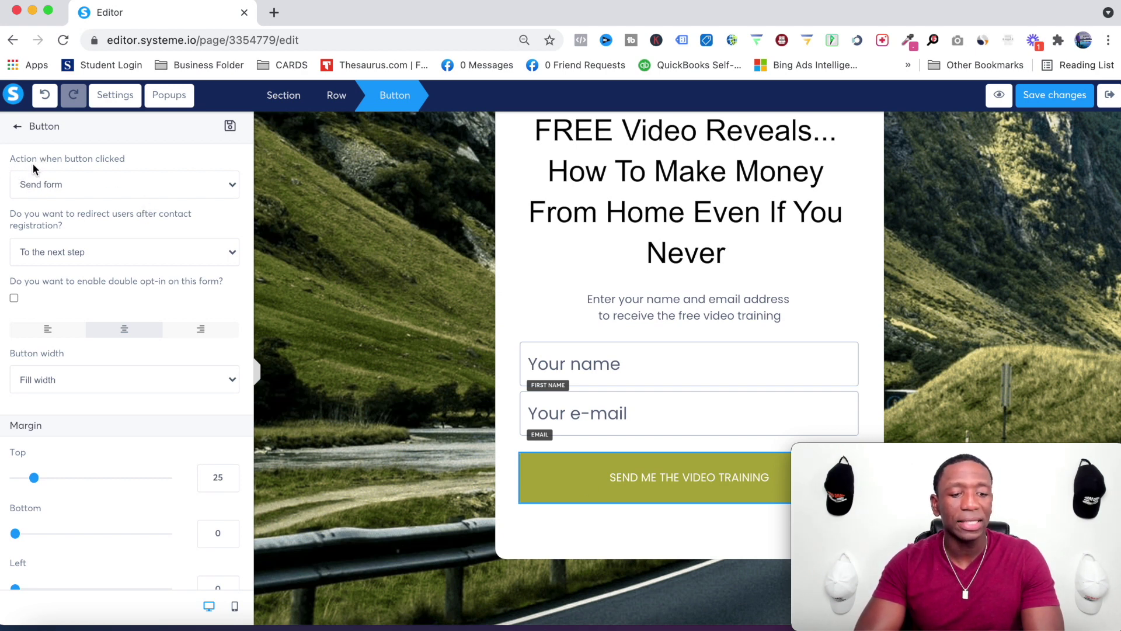
{"action": "left_click", "coordinate": [234, 185]}
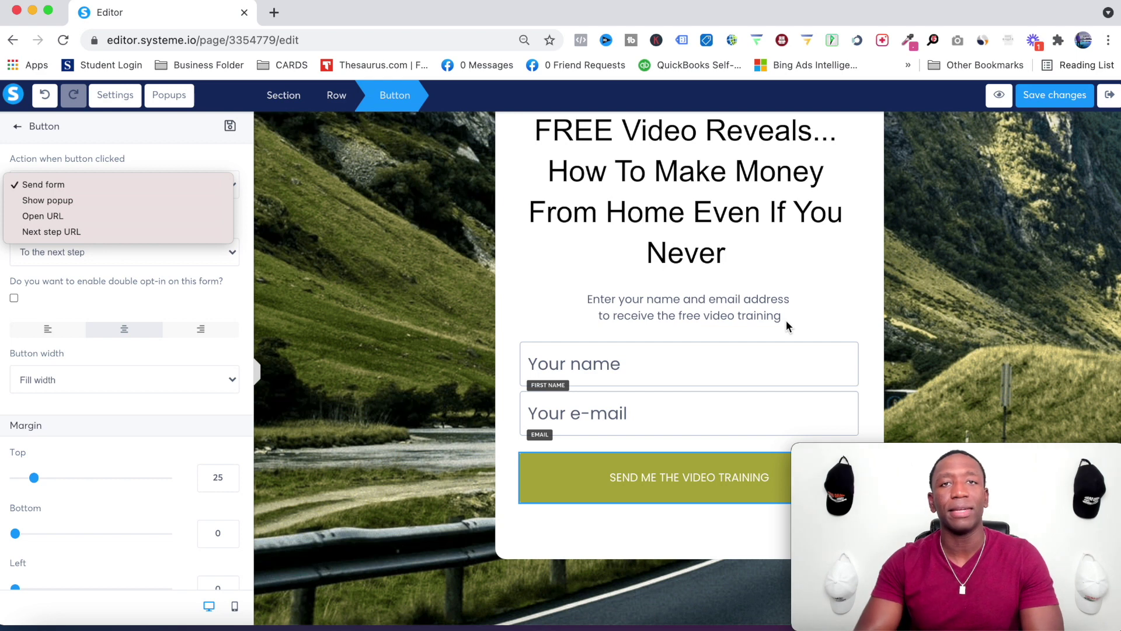
{"action": "left_click", "coordinate": [78, 184]}
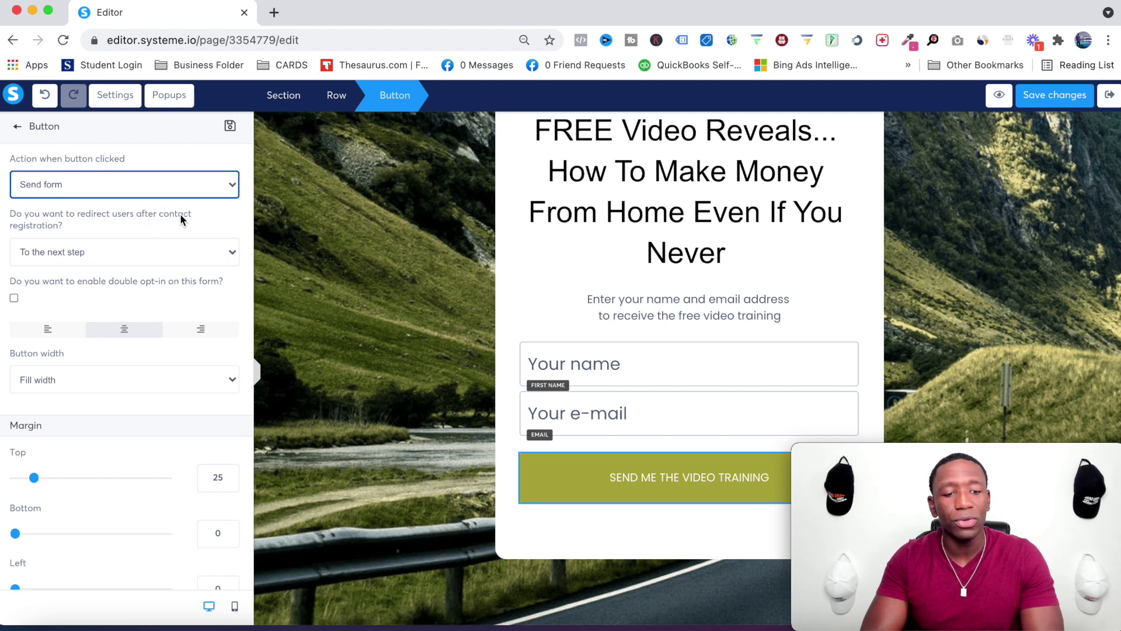
{"action": "left_click", "coordinate": [232, 253]}
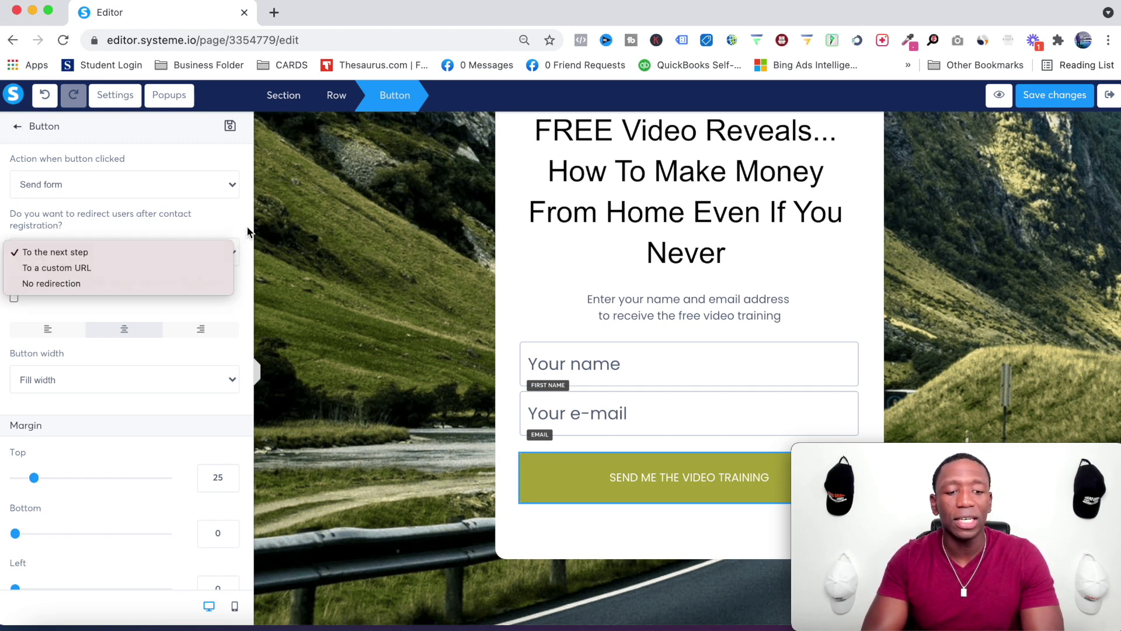
{"action": "left_click", "coordinate": [247, 226]}
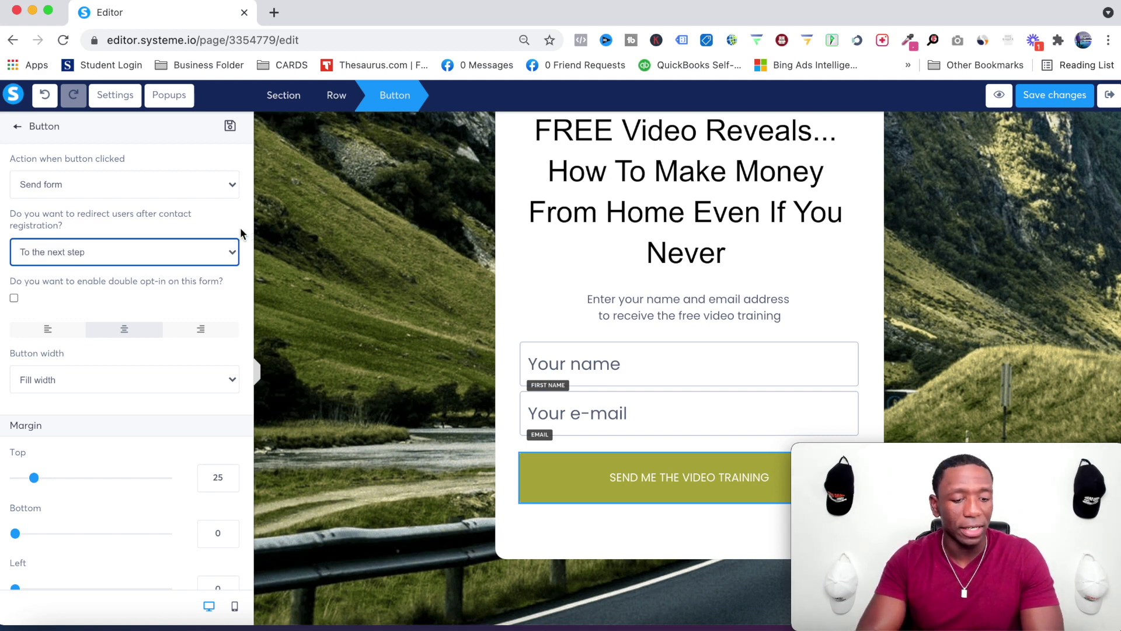
Step: Change the opt-in button's text to "Gimme My Cheatsheet!" and set its font size to 25
{"action": "scroll", "coordinate": [111, 317], "scroll_direction": "down", "scroll_amount": 8}
{"action": "triple_click", "coordinate": [59, 255]}
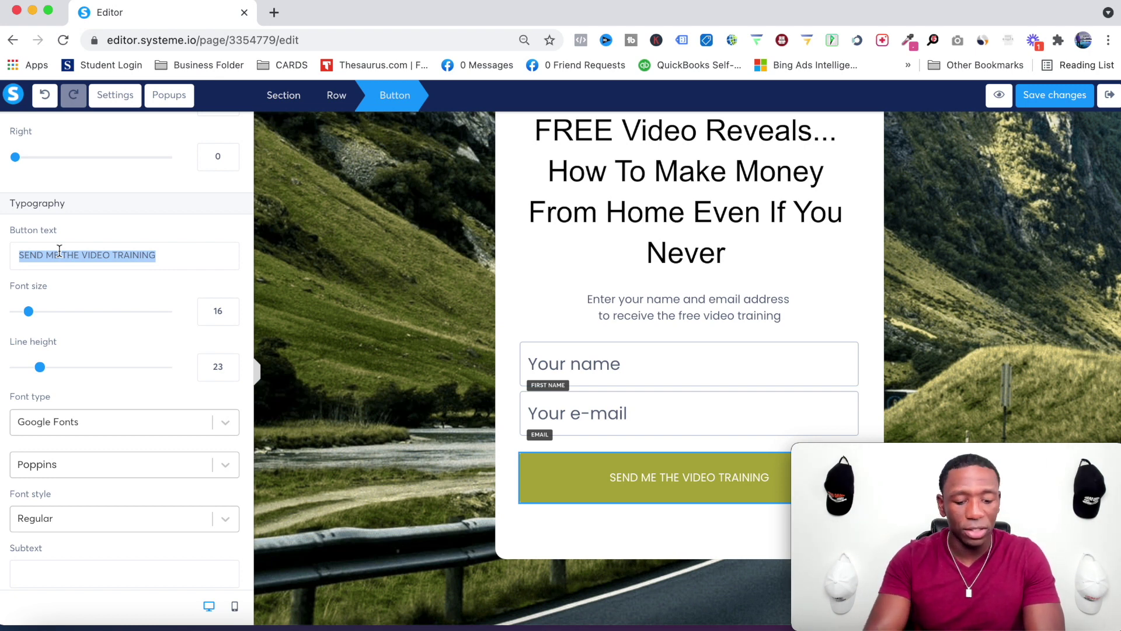
{"action": "type", "text": "Gimme "}
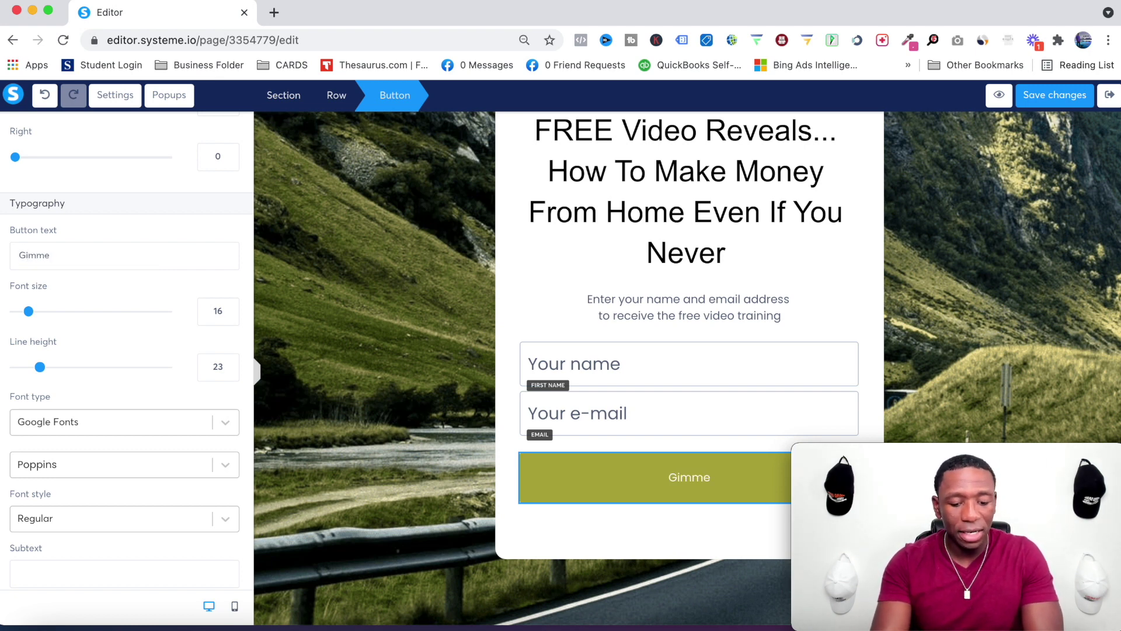
{"action": "type", "text": "My Cheatsh"}
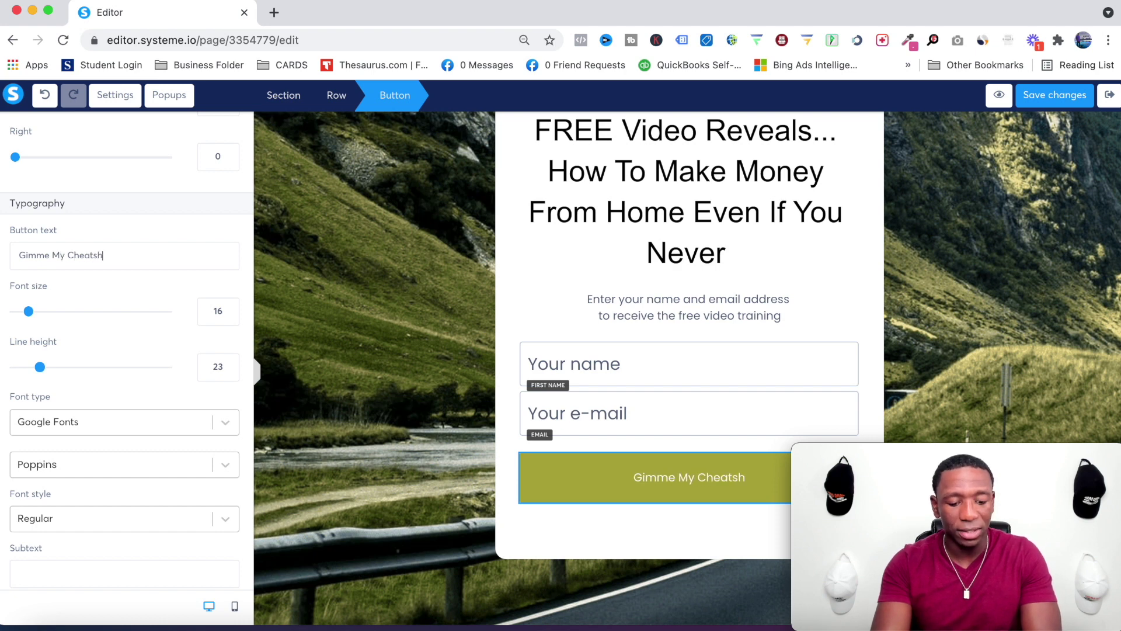
{"action": "type", "text": "eet!"}
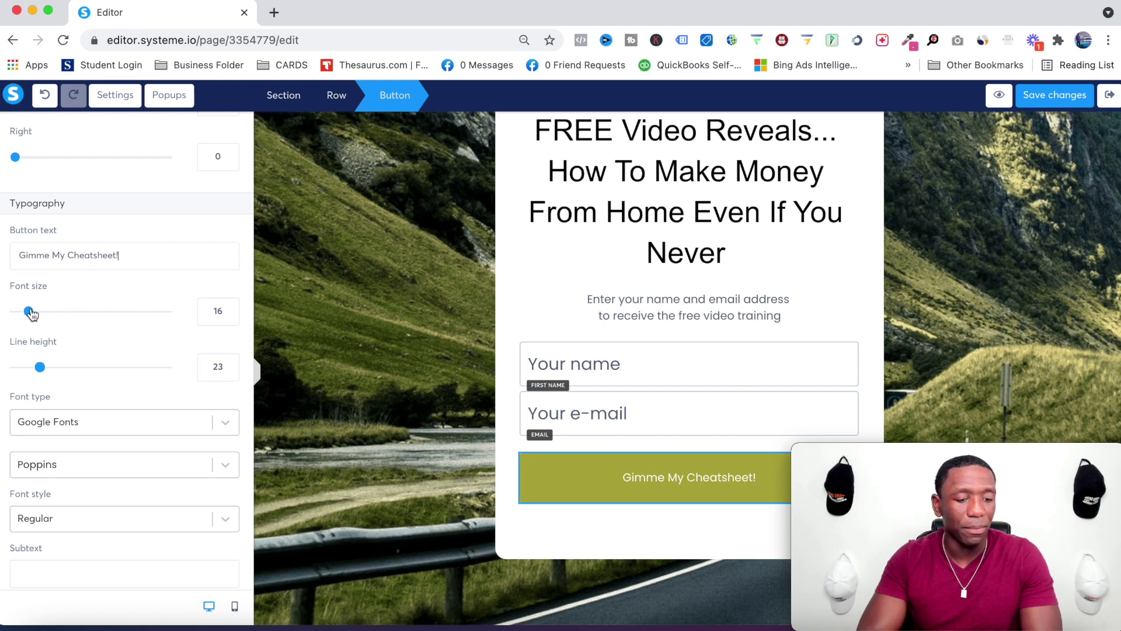
{"action": "left_click_drag", "start_coordinate": [31, 314], "coordinate": [45, 316]}
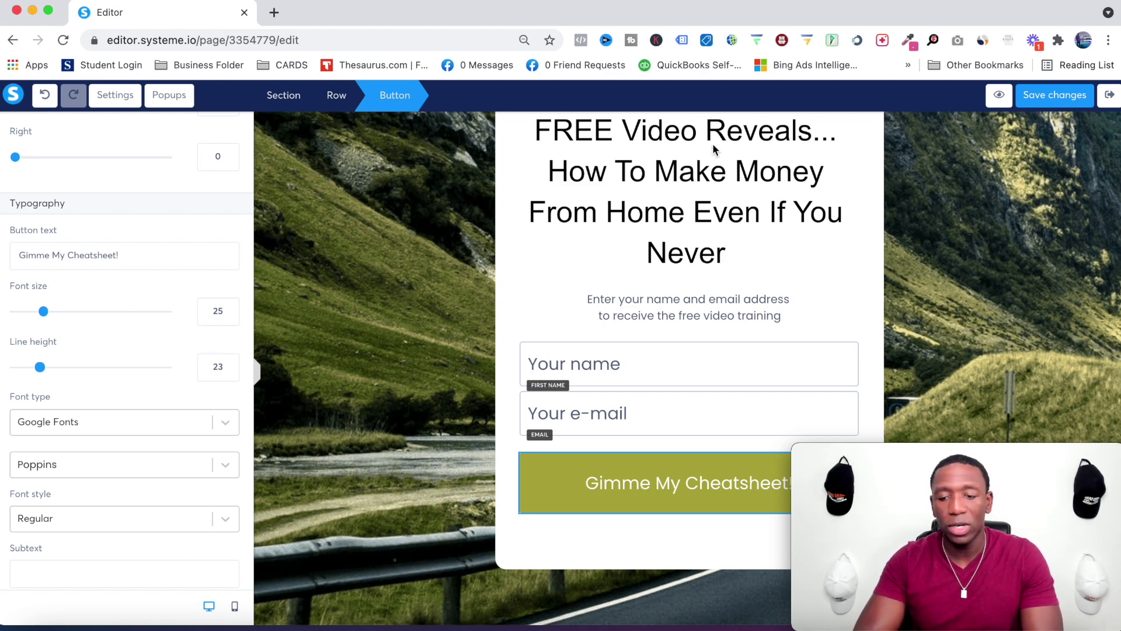
Step: Look through the page settings down to the tracking code, and view the header code editor without adding anything
{"action": "left_click", "coordinate": [111, 98]}
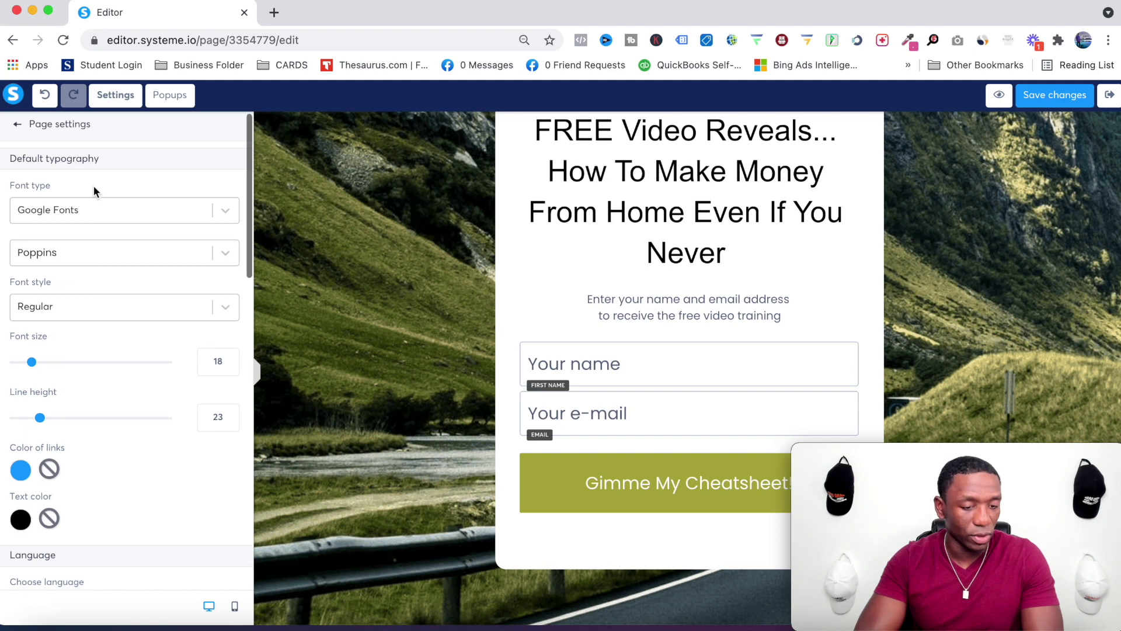
{"action": "scroll", "coordinate": [94, 187], "scroll_direction": "down", "scroll_amount": 10}
{"action": "scroll", "coordinate": [94, 187], "scroll_direction": "down", "scroll_amount": 7}
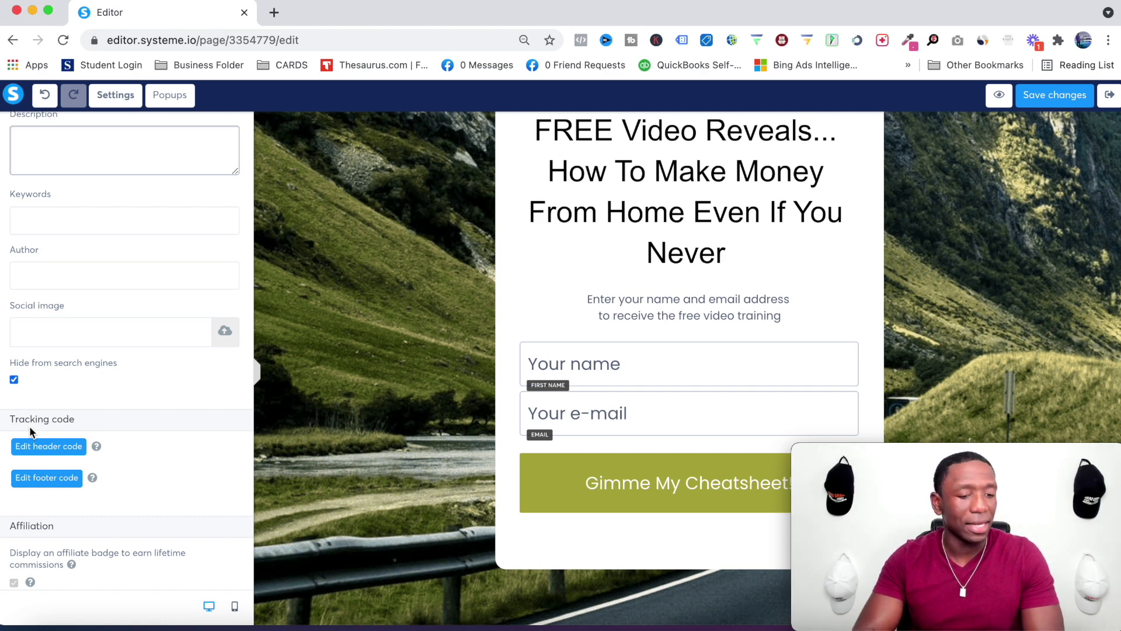
{"action": "left_click", "coordinate": [48, 449]}
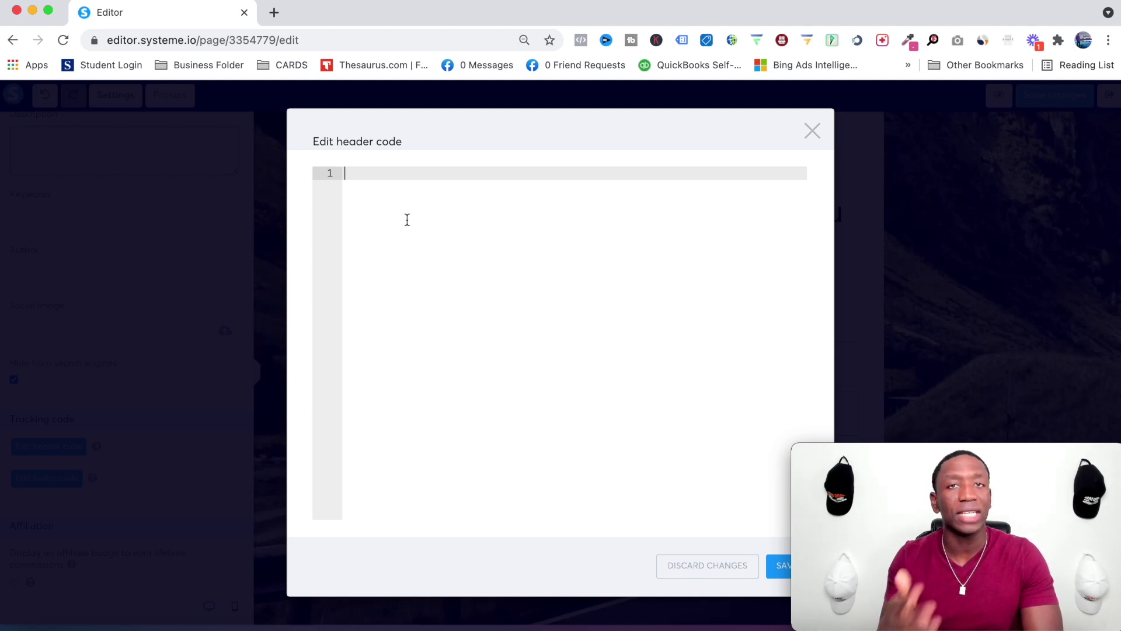
{"action": "left_click", "coordinate": [691, 573]}
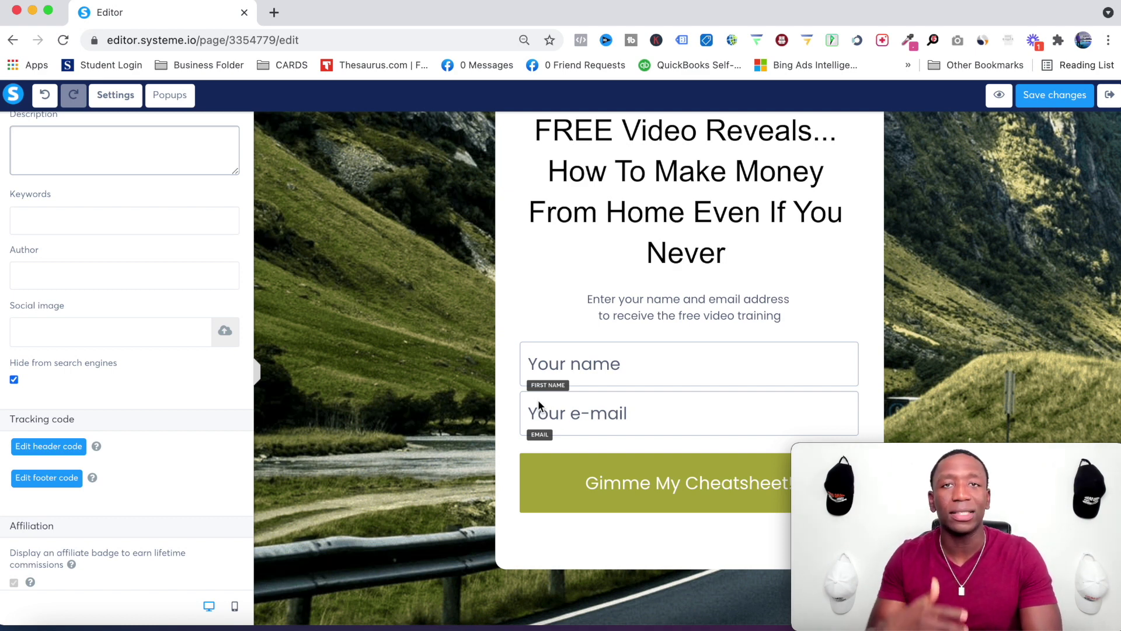
Step: Return to the funnel and choose the "Thank You for Signing Up!" template with the free book for the Thank You / Download Page step
{"action": "key", "text": "super+bracketleft"}
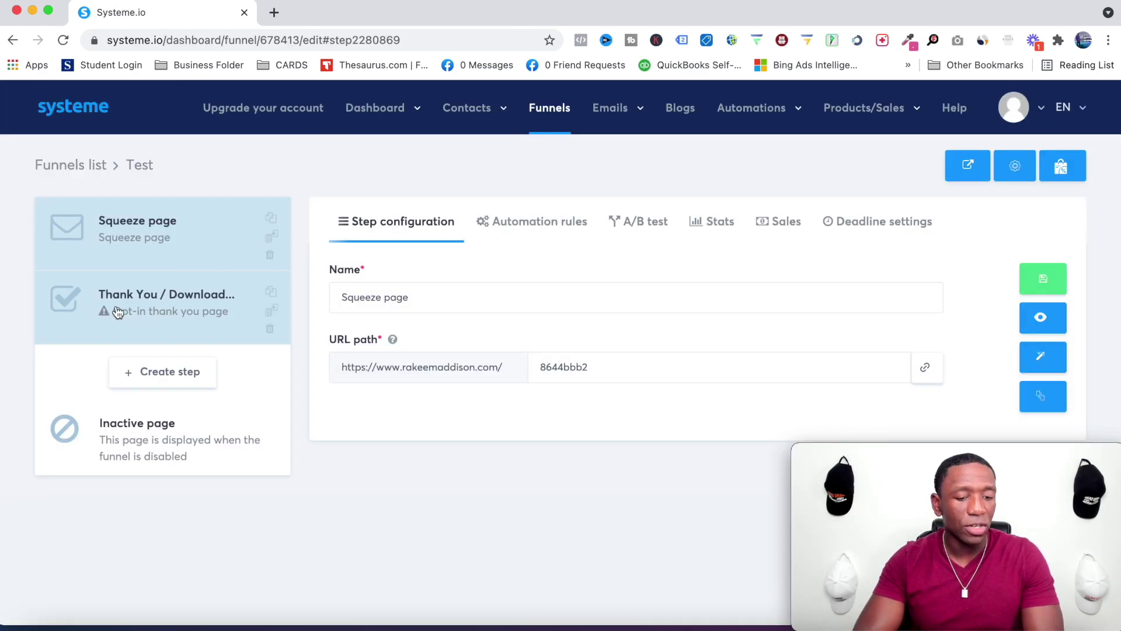
{"action": "left_click", "coordinate": [158, 307]}
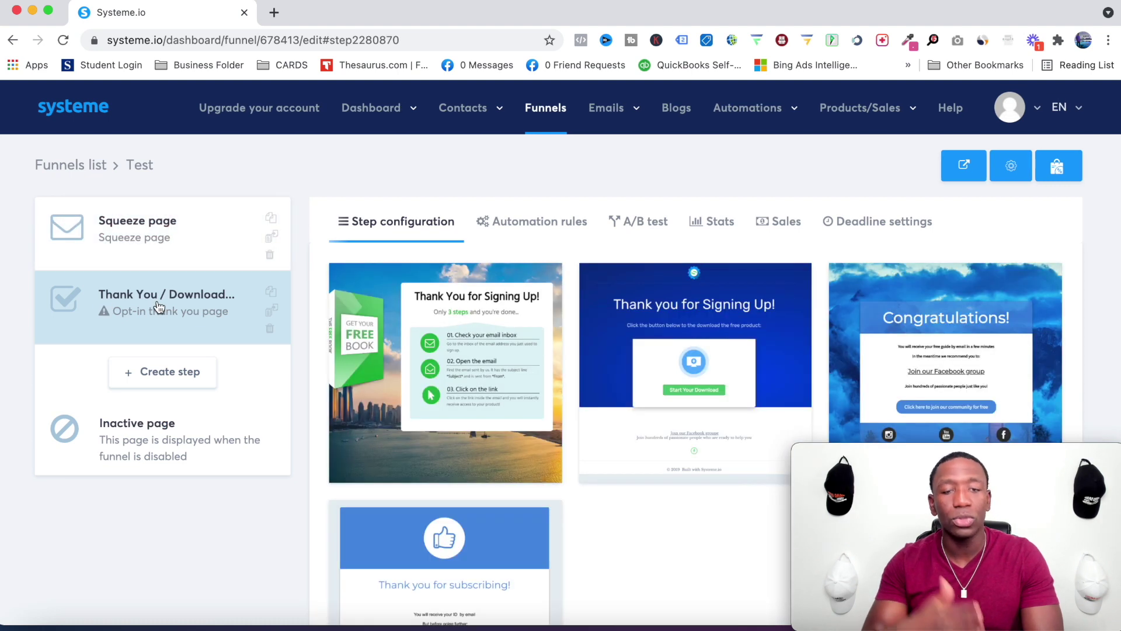
{"action": "scroll", "coordinate": [566, 301], "scroll_direction": "down", "scroll_amount": 5}
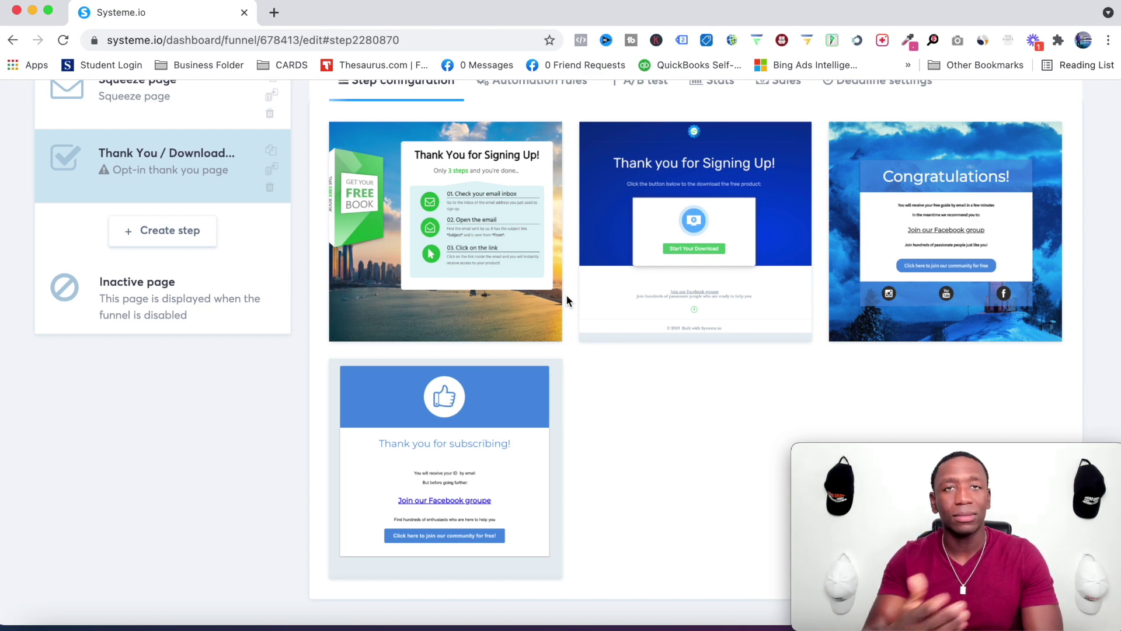
{"action": "mouse_move", "coordinate": [495, 189]}
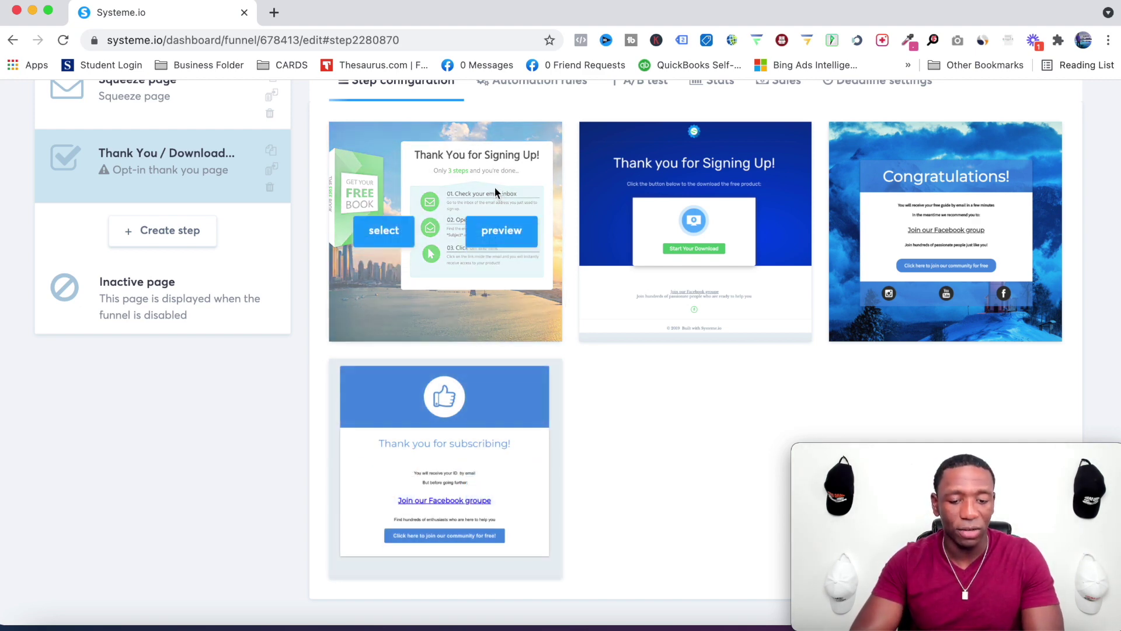
{"action": "left_click", "coordinate": [384, 230]}
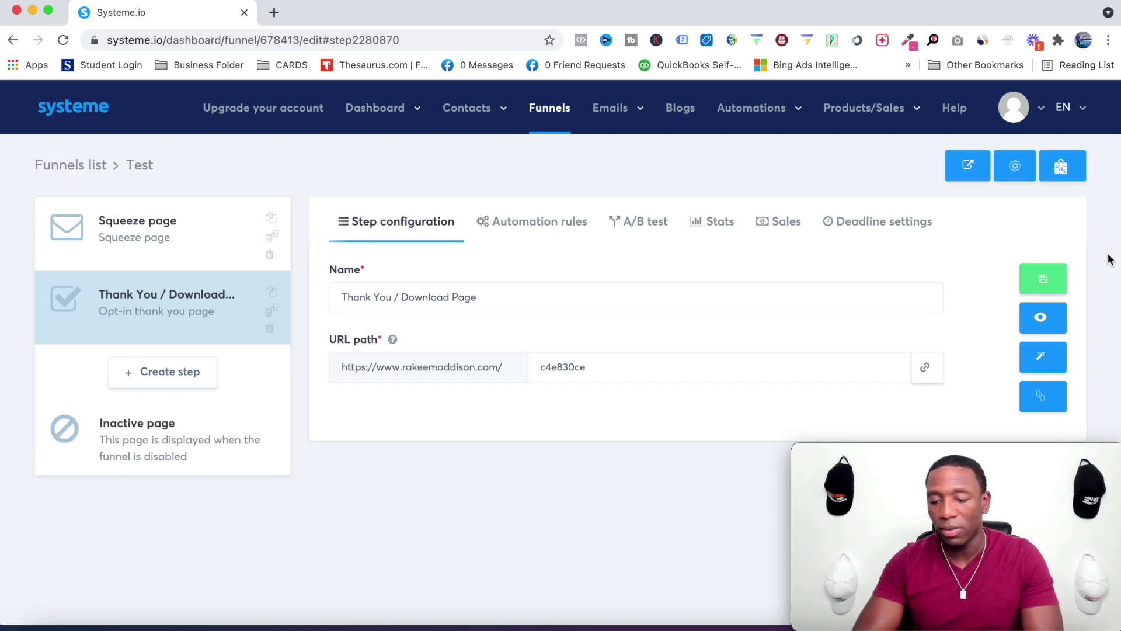
Step: Open the thank-you page in the page editor and examine its book image and three-step instructions
{"action": "left_click", "coordinate": [1044, 358]}
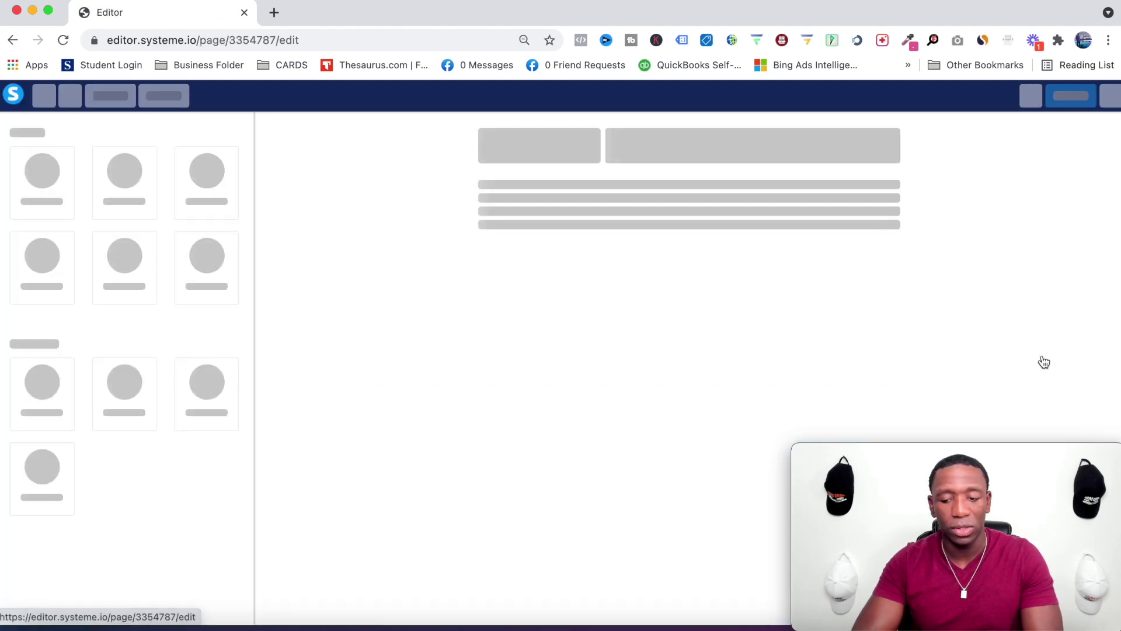
{"action": "scroll", "coordinate": [426, 240], "scroll_direction": "down", "scroll_amount": 3}
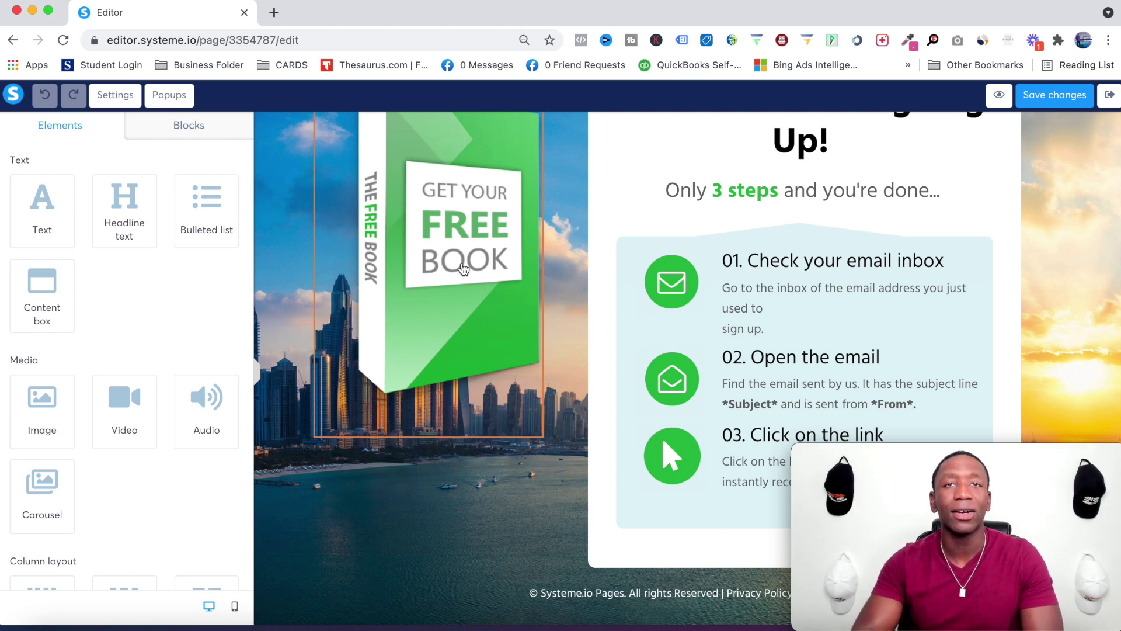
{"action": "scroll", "coordinate": [464, 269], "scroll_direction": "up", "scroll_amount": 3}
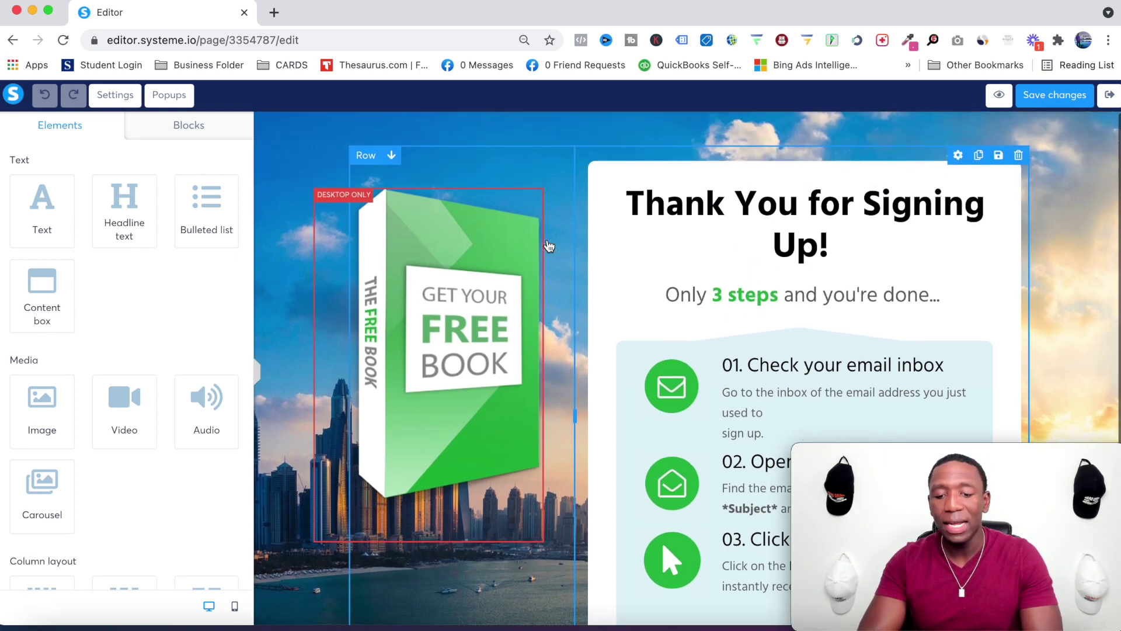
{"action": "scroll", "coordinate": [710, 258], "scroll_direction": "down", "scroll_amount": 3}
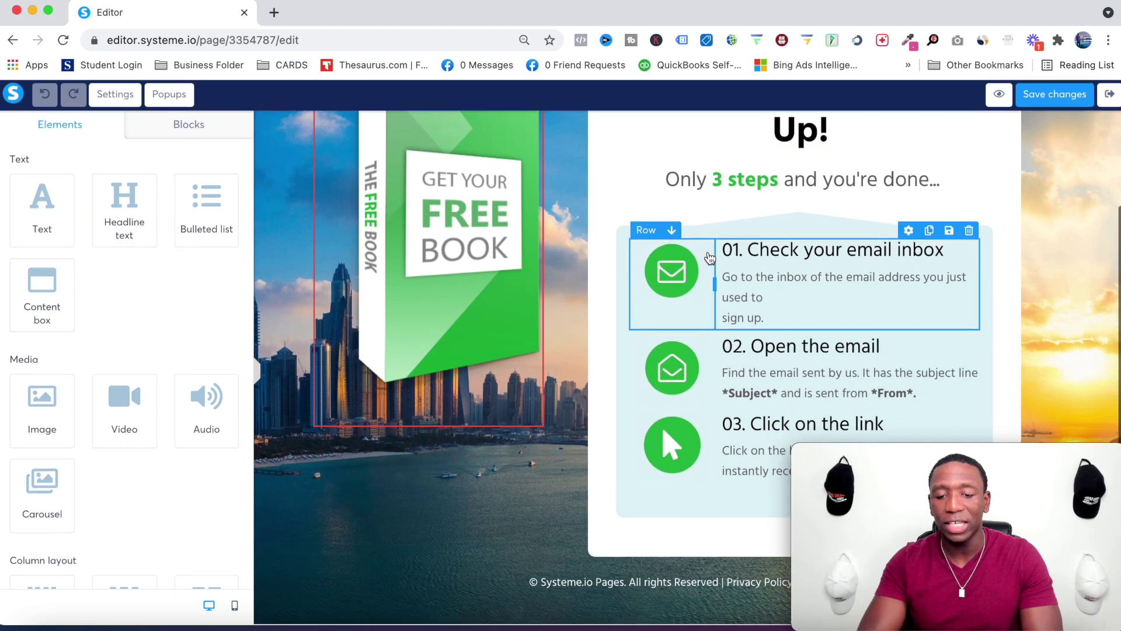
{"action": "triple_click", "coordinate": [789, 251]}
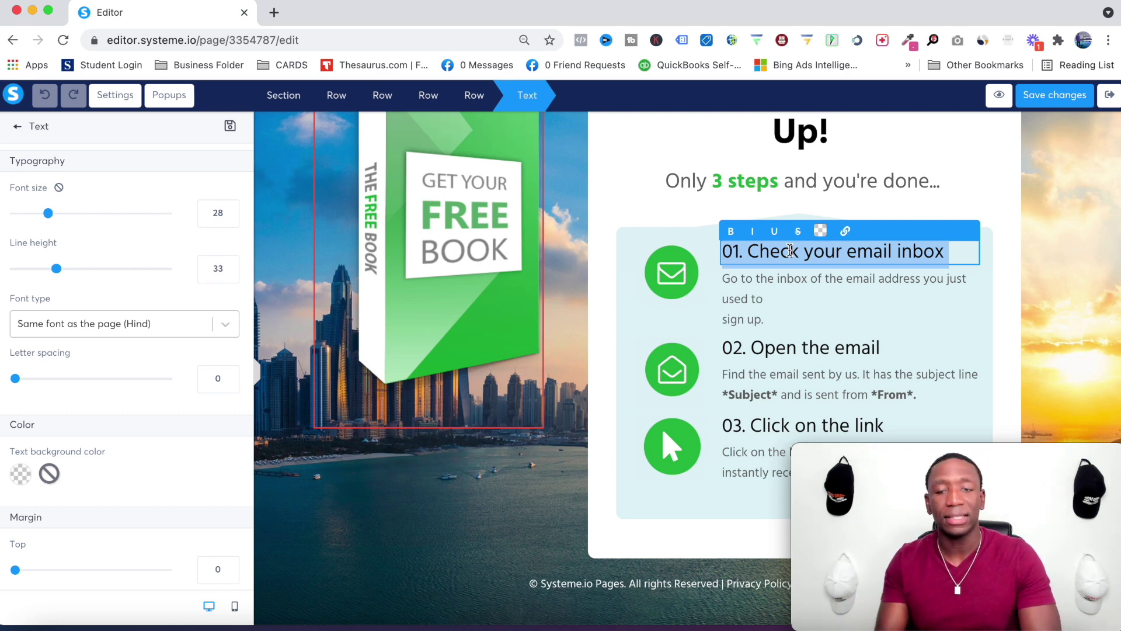
{"action": "left_click", "coordinate": [1034, 214]}
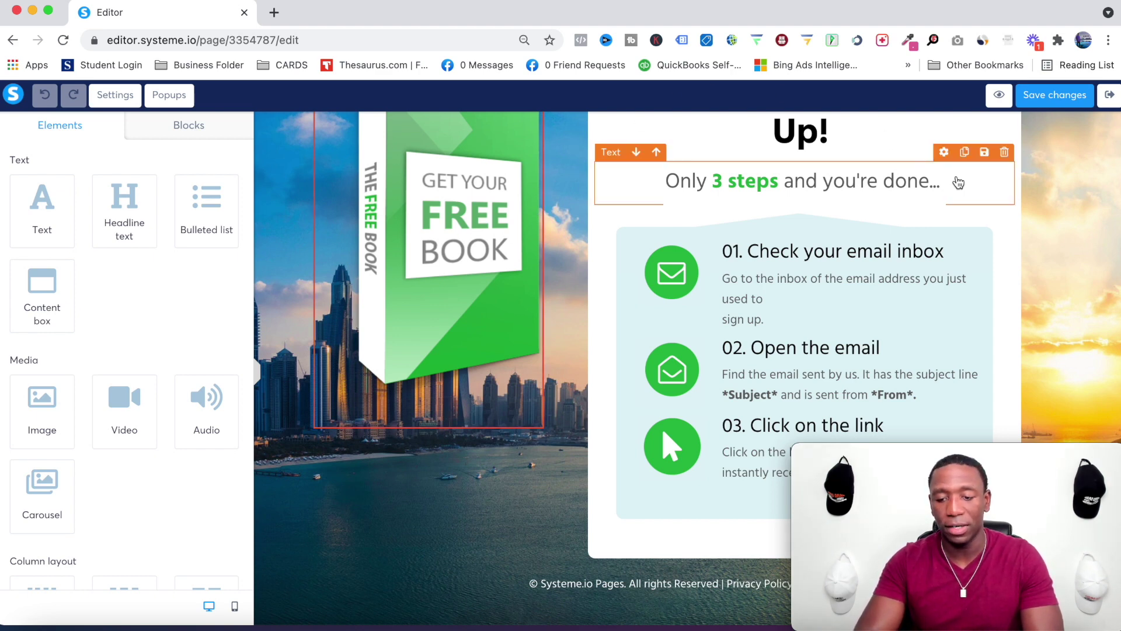
Step: Save the thank-you page and exit the editor back to the funnel
{"action": "left_click", "coordinate": [1052, 97]}
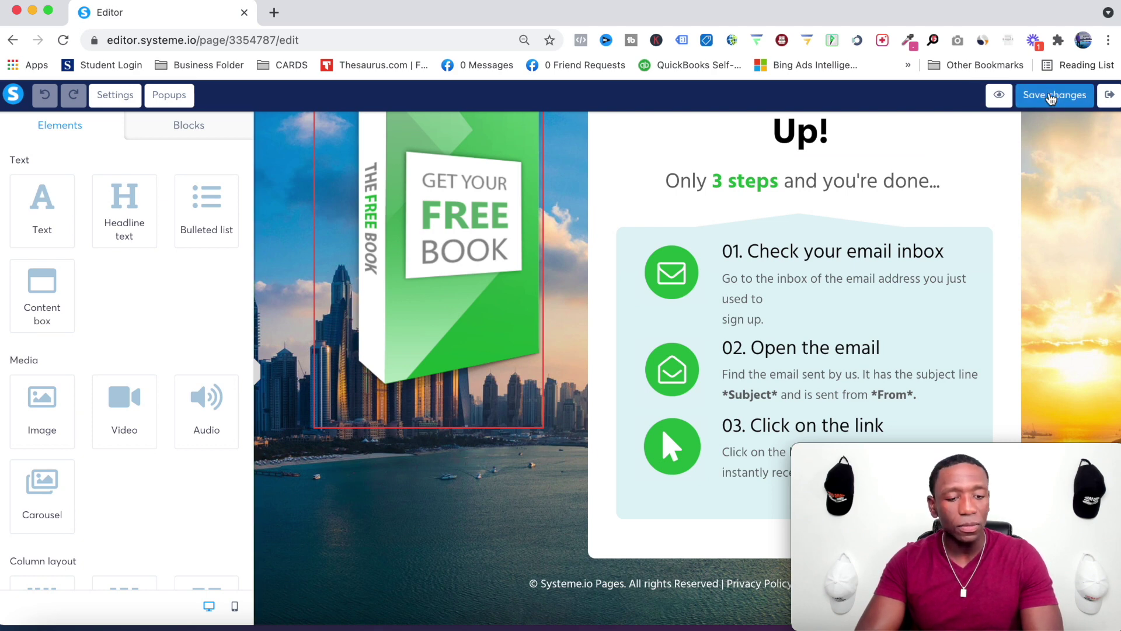
{"action": "left_click", "coordinate": [1110, 95]}
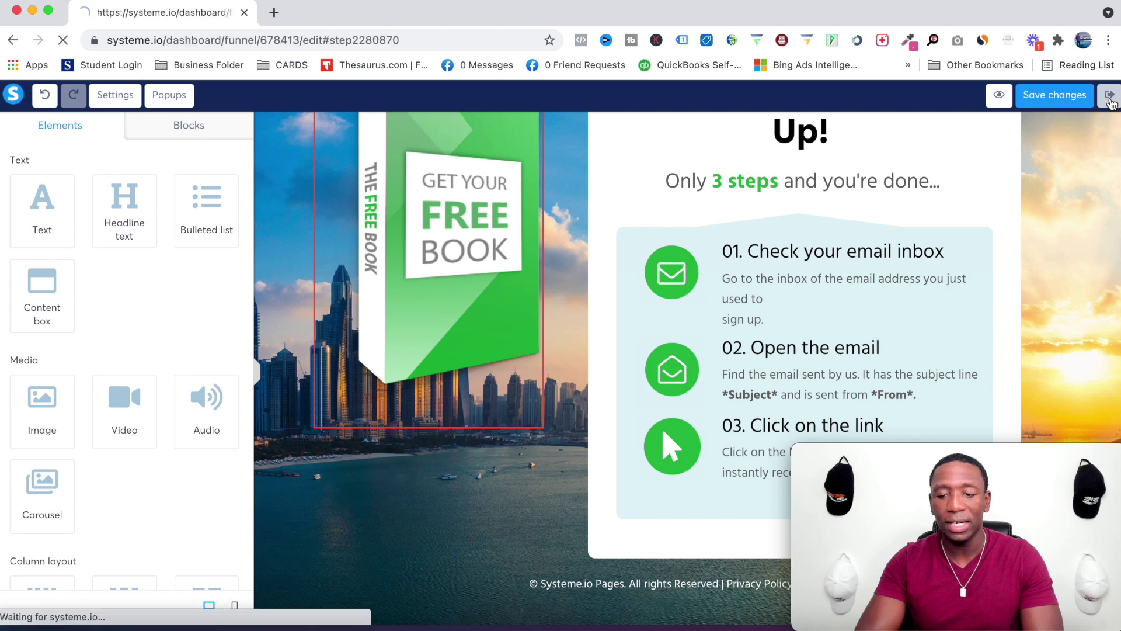
{"action": "mouse_move", "coordinate": [432, 141]}
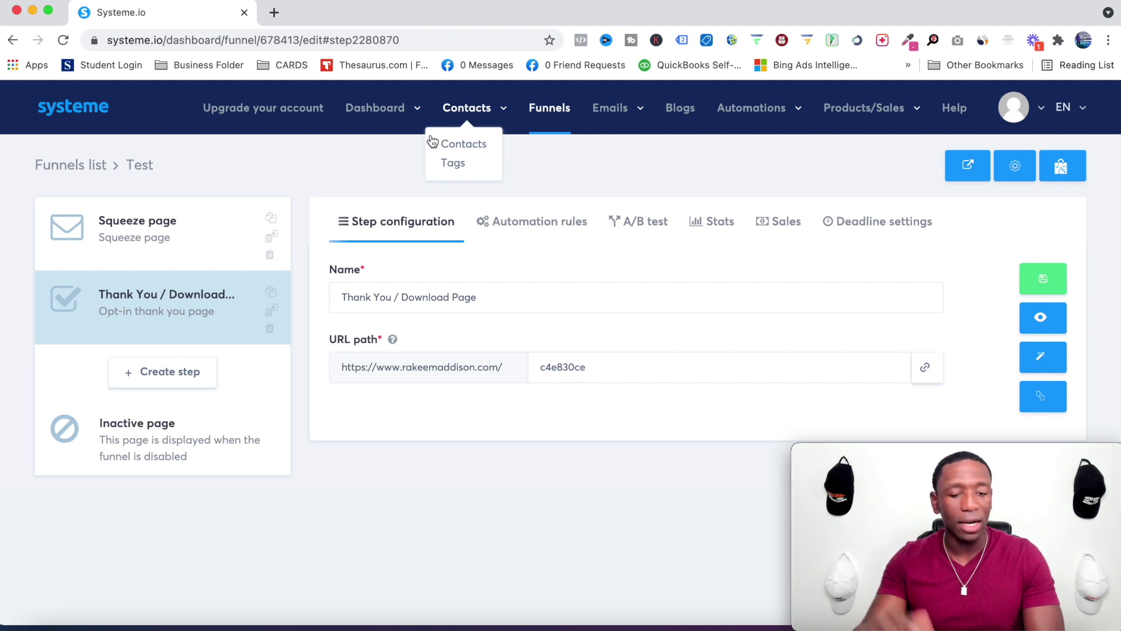
Step: View the live squeeze page and check its headline, form fields and button from top to bottom
{"action": "left_click", "coordinate": [139, 220]}
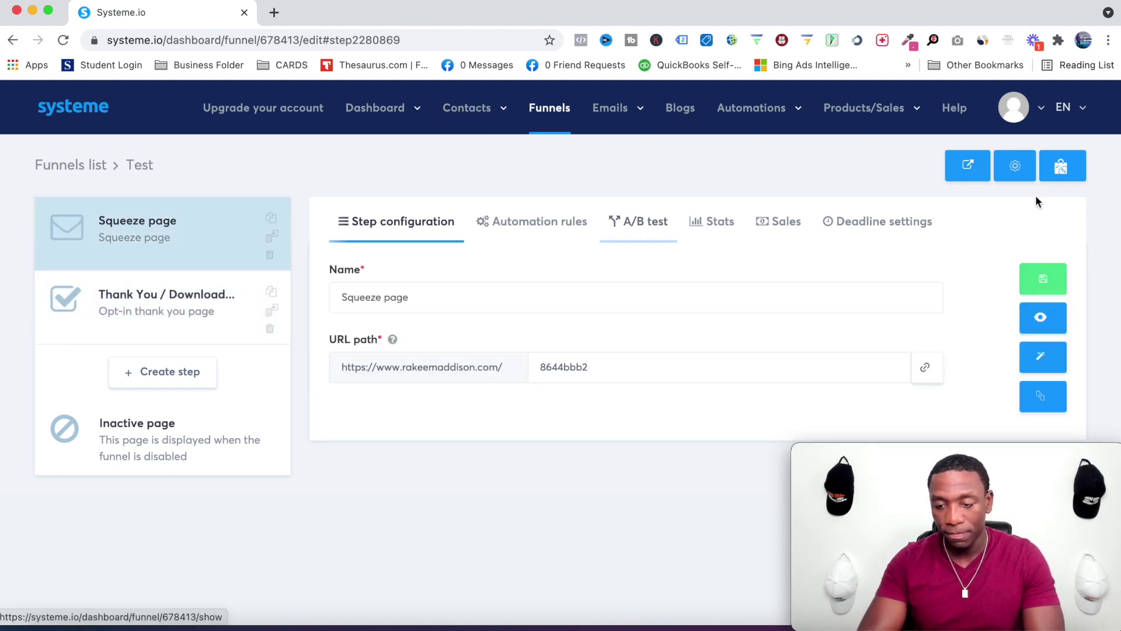
{"action": "left_click", "coordinate": [968, 167]}
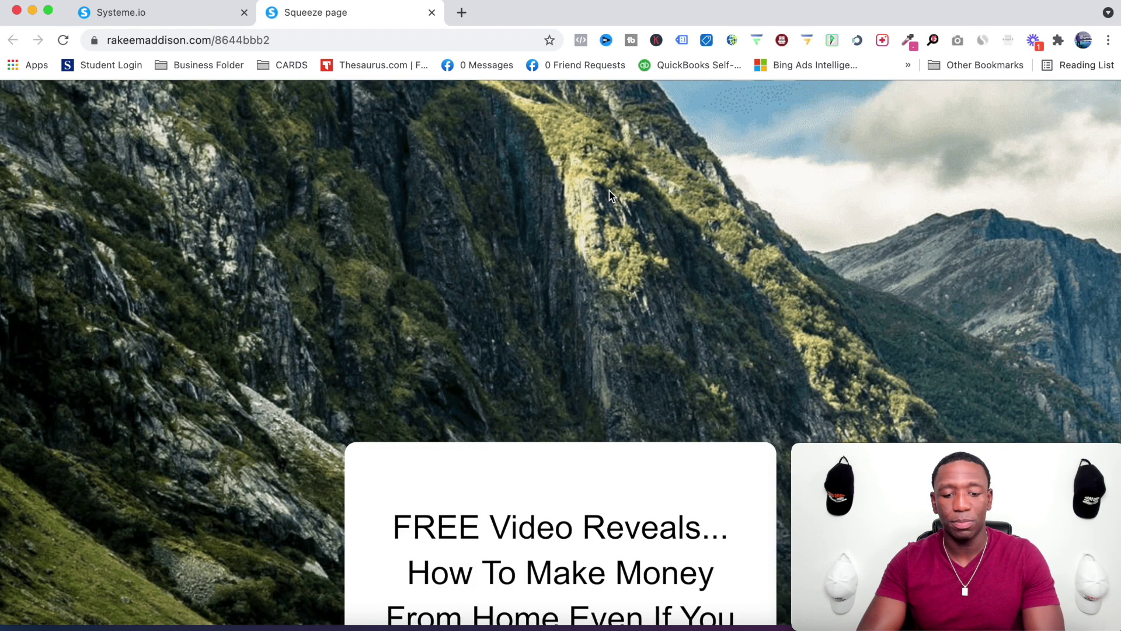
{"action": "scroll", "coordinate": [608, 192], "scroll_direction": "down", "scroll_amount": 5}
{"action": "scroll", "coordinate": [615, 247], "scroll_direction": "down", "scroll_amount": 4}
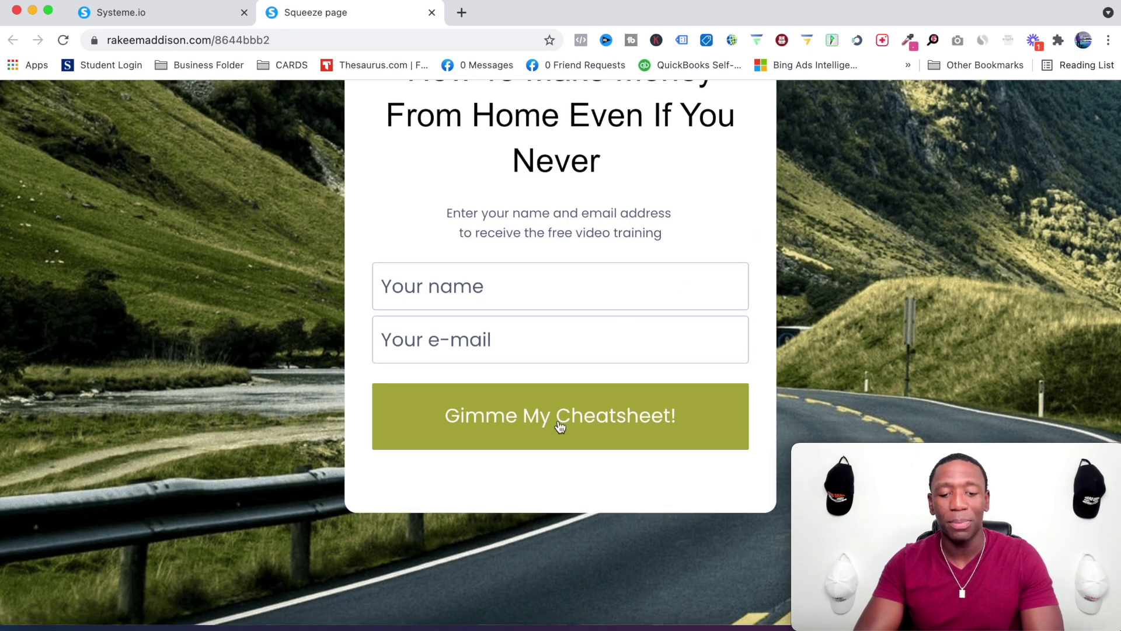
{"action": "scroll", "coordinate": [756, 267], "scroll_direction": "up", "scroll_amount": 10}
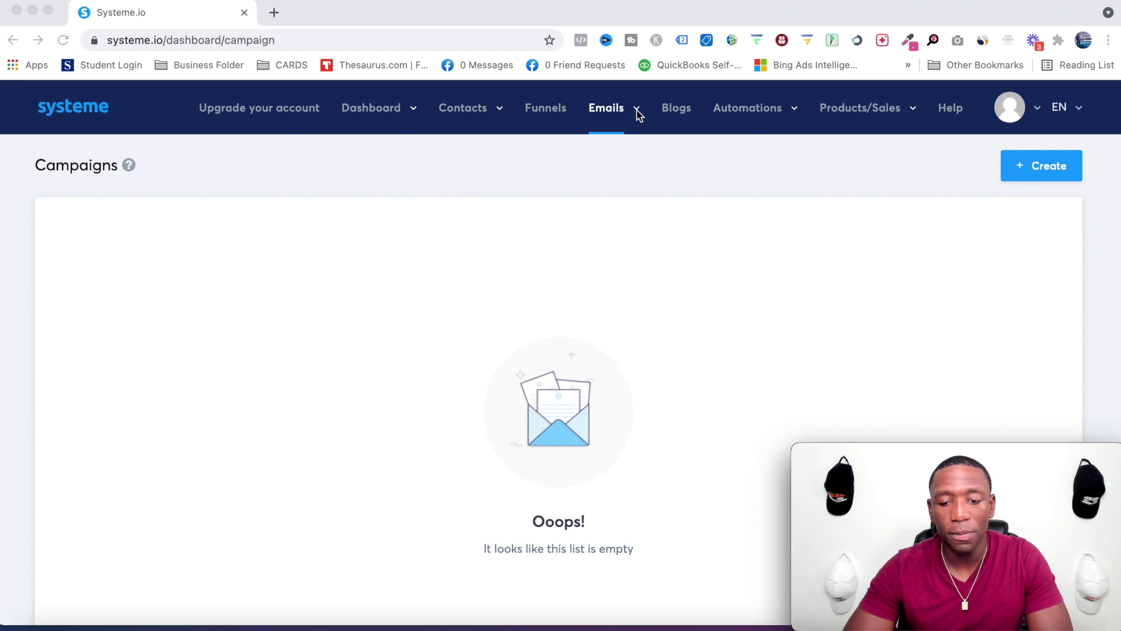
Step: Create an email campaign named "test" with no description and save it
{"action": "left_click", "coordinate": [636, 110]}
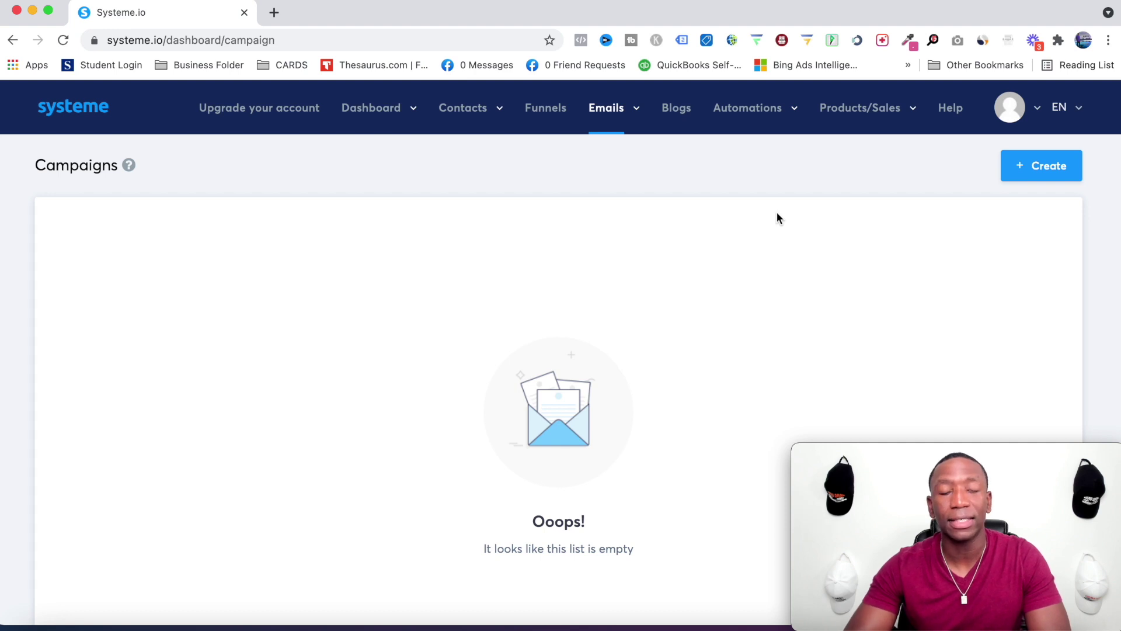
{"action": "left_click", "coordinate": [1044, 169]}
{"action": "left_click", "coordinate": [440, 320]}
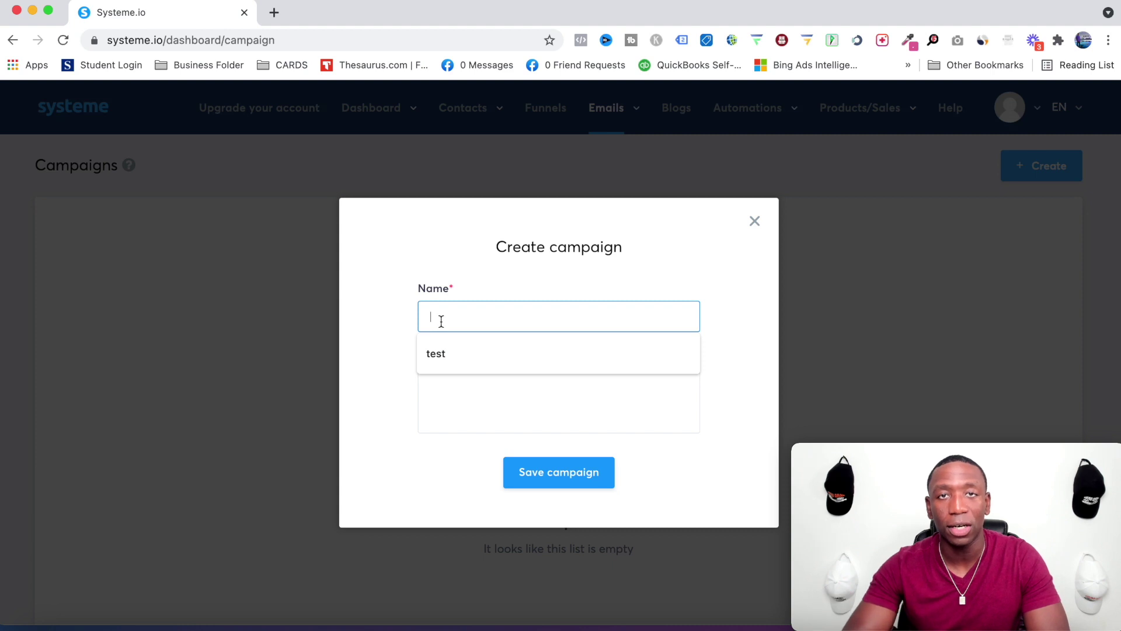
{"action": "left_click", "coordinate": [451, 356]}
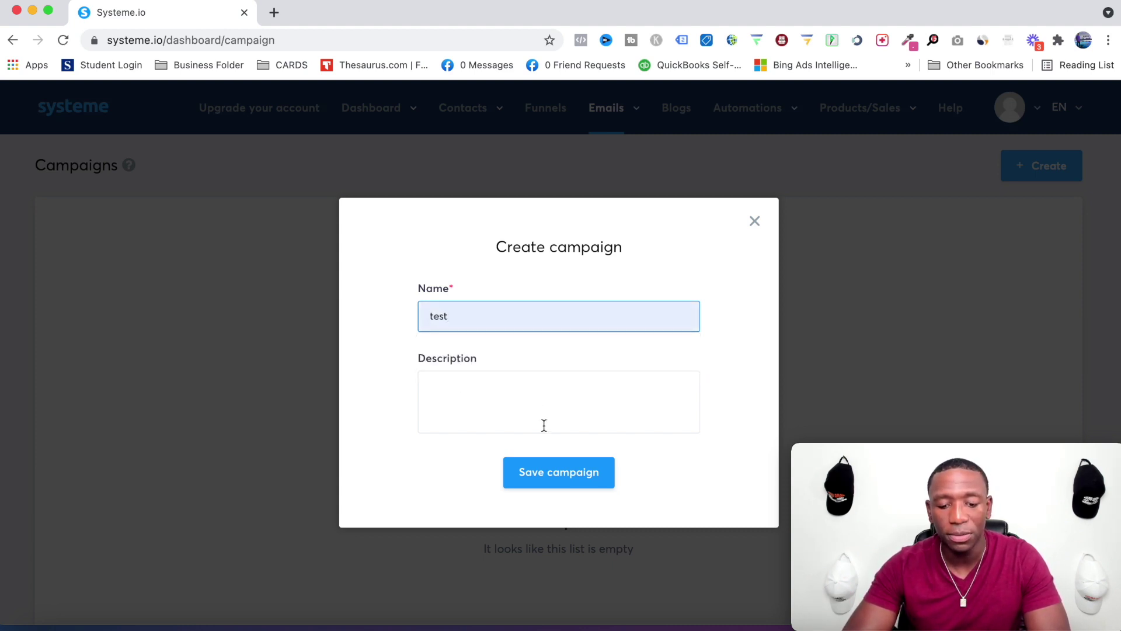
{"action": "left_click", "coordinate": [552, 473]}
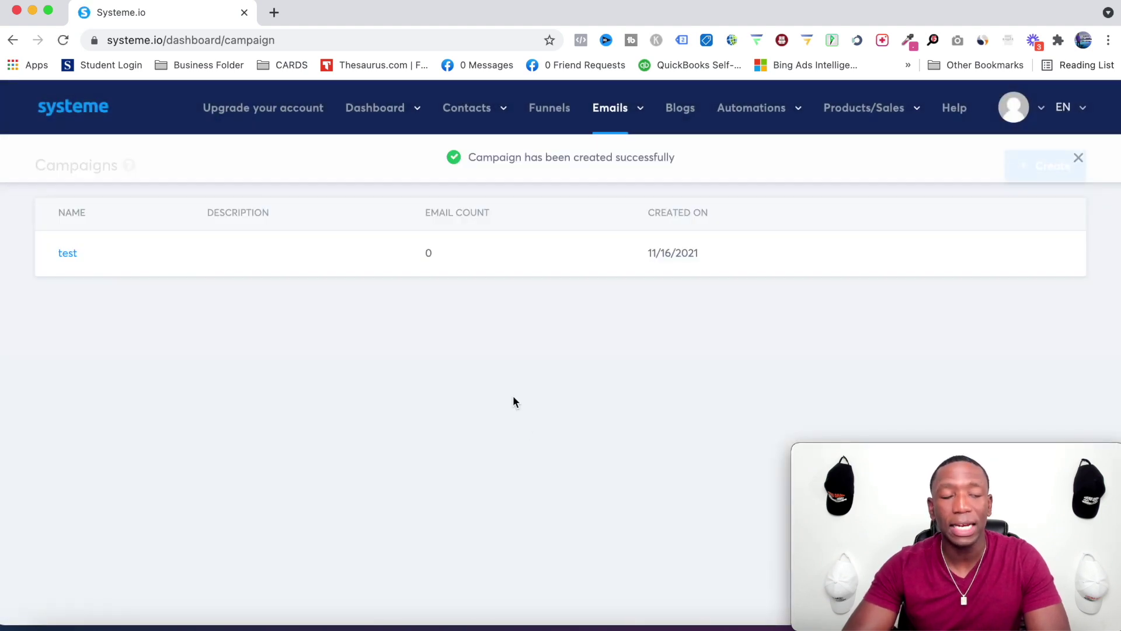
Step: Add an email to the "test" campaign with the subject "Top marketing strategies no one uses", using the Classic editor
{"action": "left_click", "coordinate": [68, 254]}
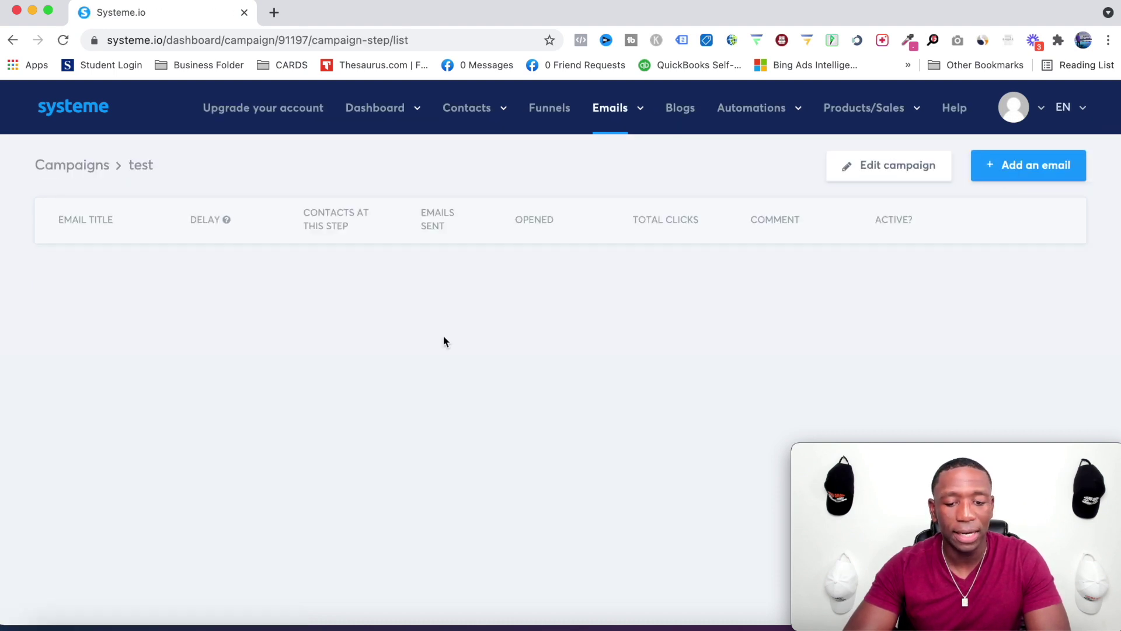
{"action": "left_click", "coordinate": [1044, 172]}
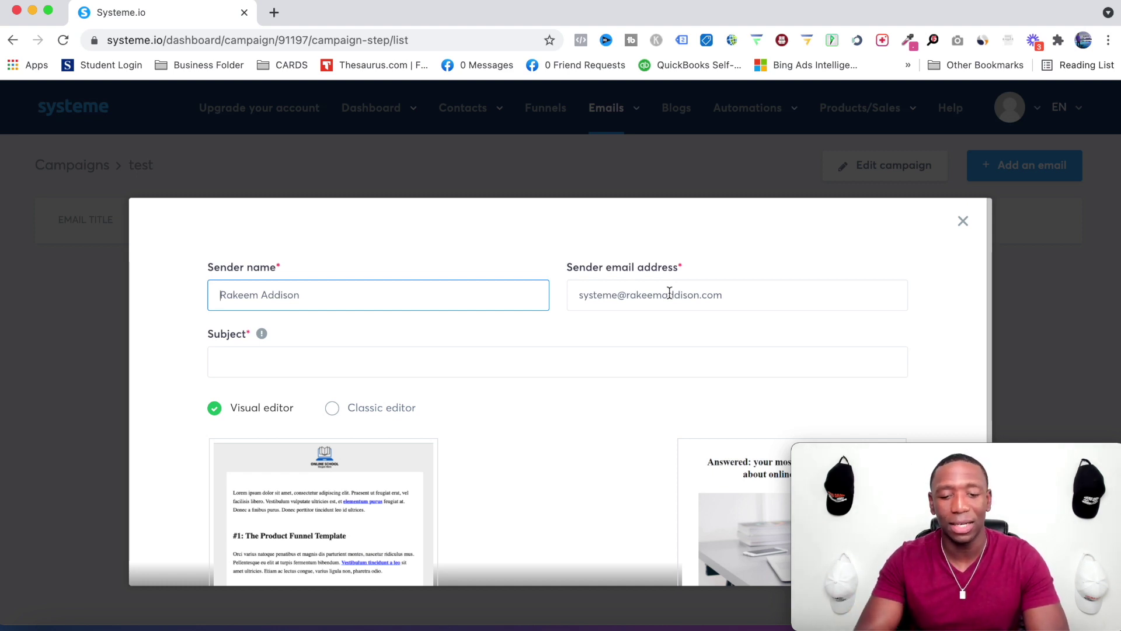
{"action": "scroll", "coordinate": [512, 343], "scroll_direction": "down", "scroll_amount": 1}
{"action": "left_click", "coordinate": [330, 304]}
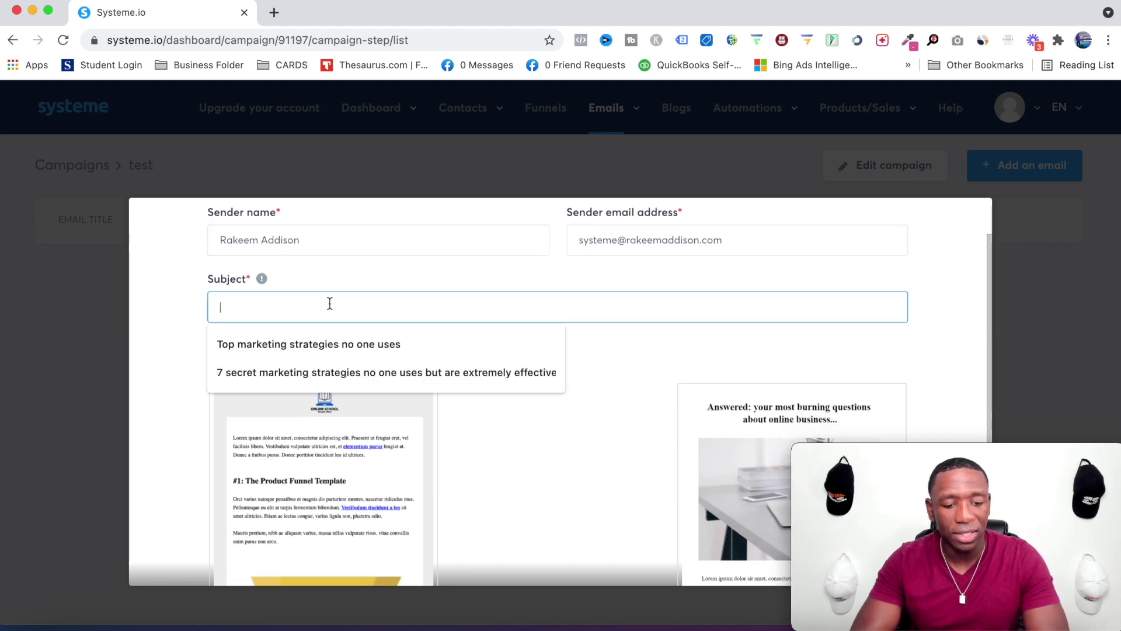
{"action": "left_click", "coordinate": [296, 346]}
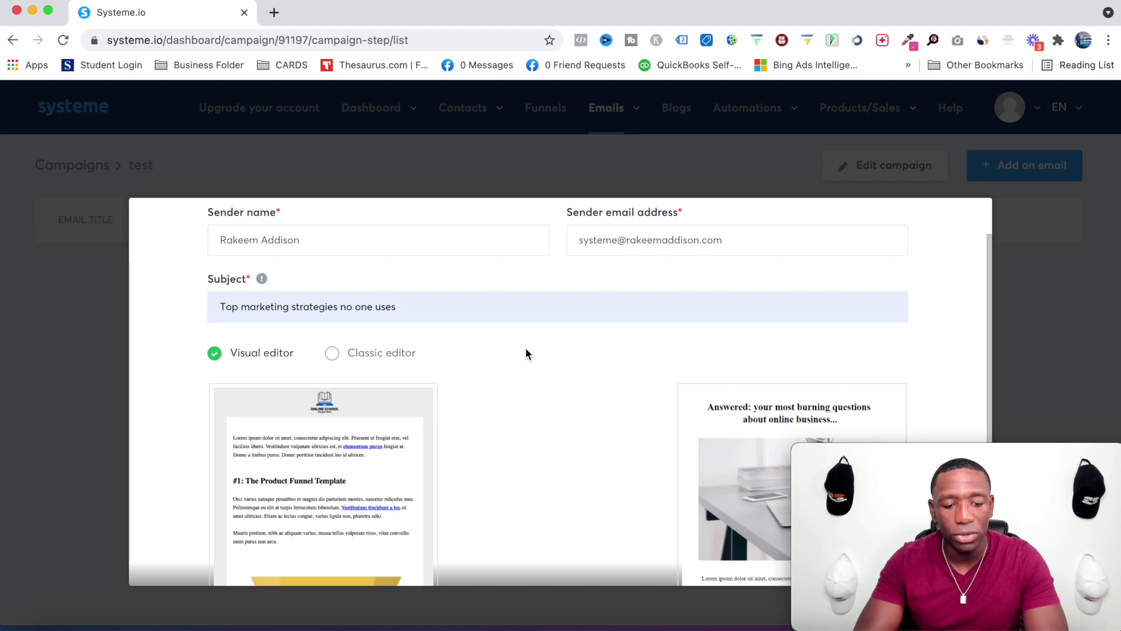
{"action": "left_click", "coordinate": [329, 353]}
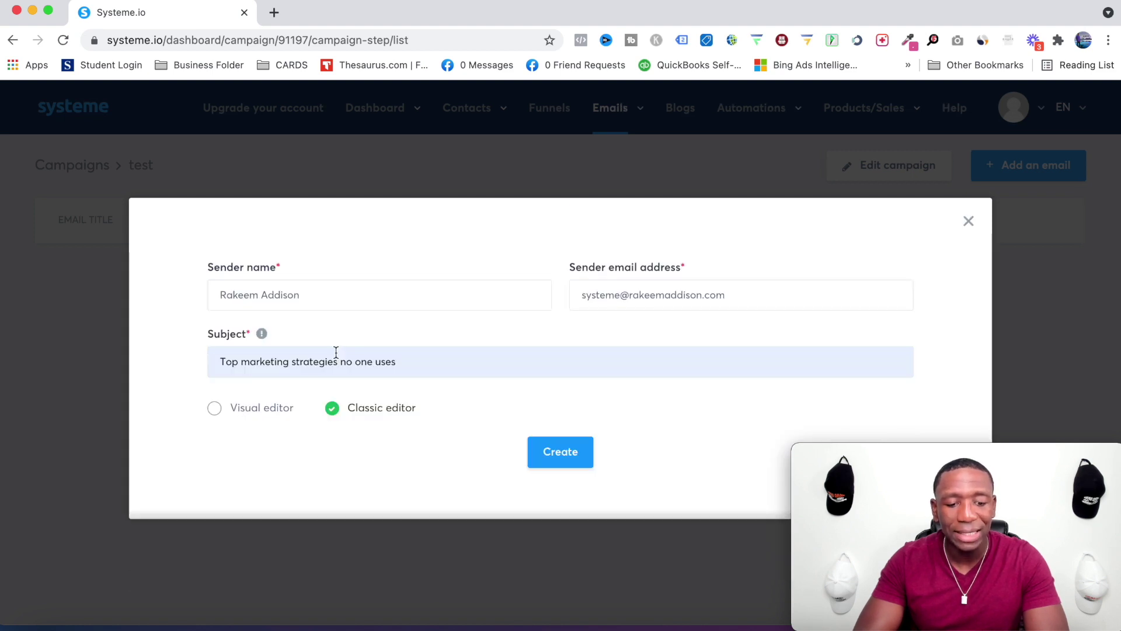
{"action": "left_click", "coordinate": [556, 458]}
Step: Start the email body with the greeting "Hey {first_name}", copying the first-name variable from the available substitutes
{"action": "type", "text": "Hey"}
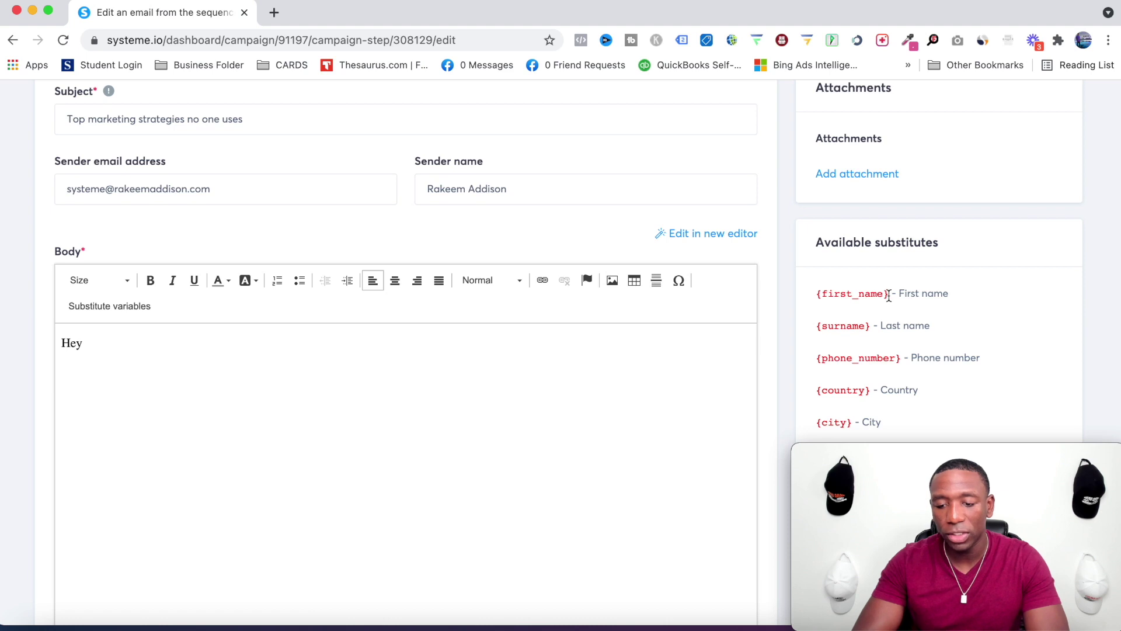
{"action": "left_click_drag", "start_coordinate": [888, 296], "coordinate": [817, 292]}
{"action": "key", "text": "super+c"}
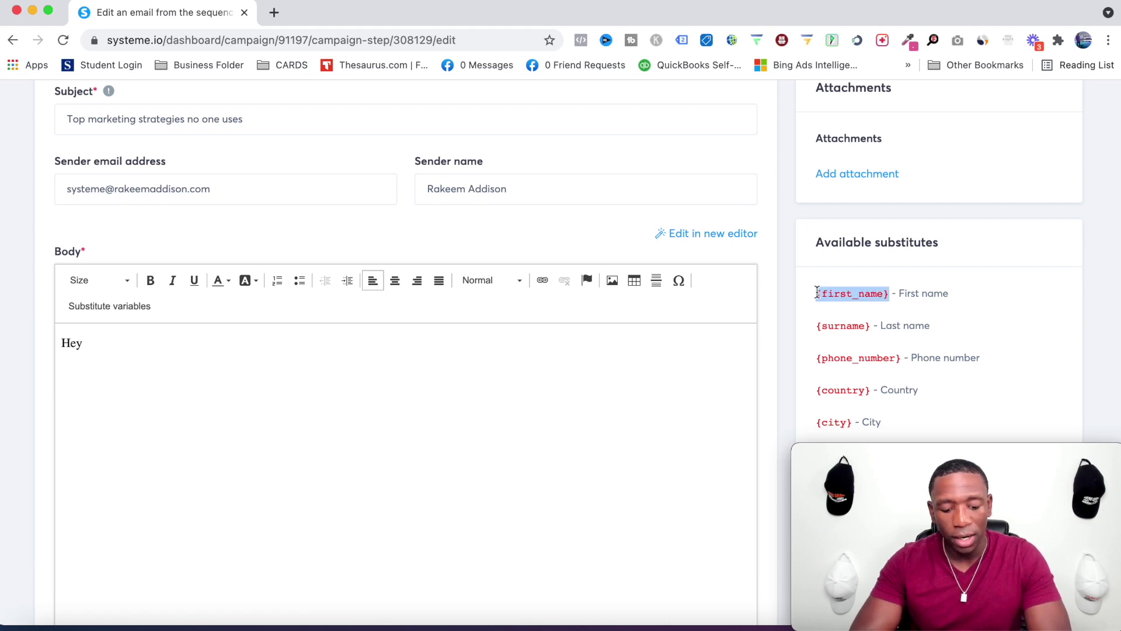
{"action": "left_click", "coordinate": [98, 344]}
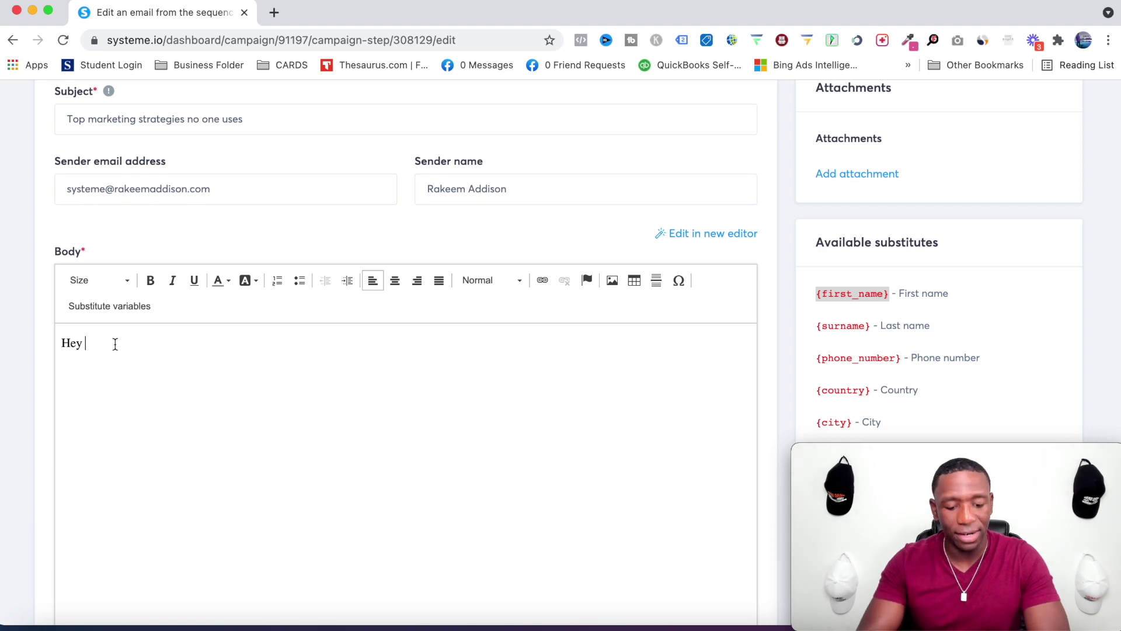
{"action": "key", "text": "super+v"}
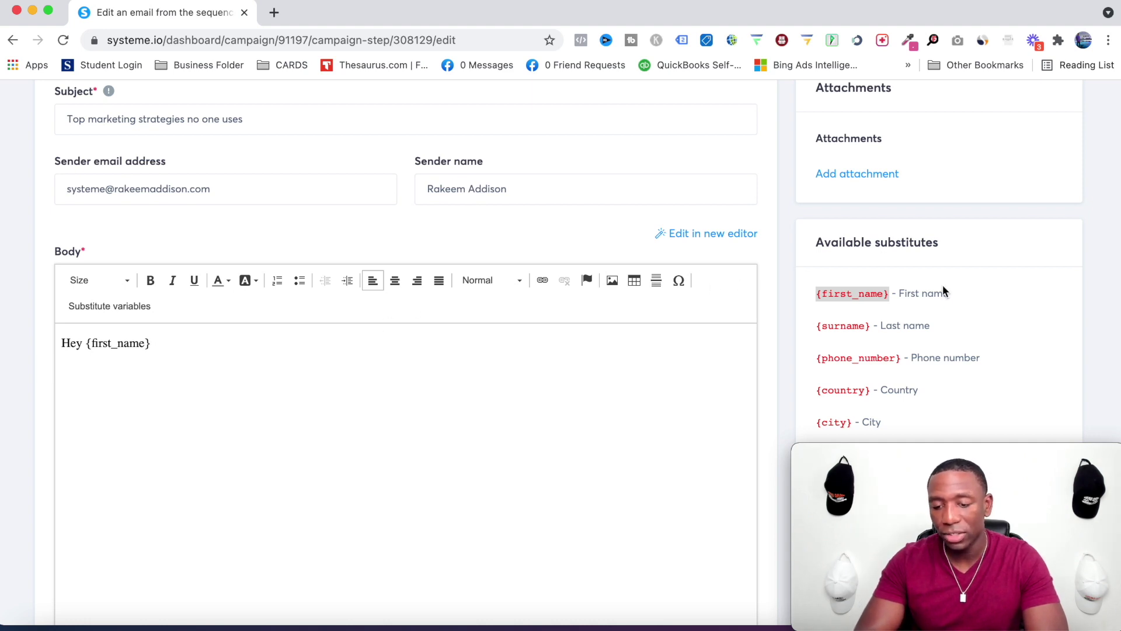
Step: Review the available substitutes and add the line "Learn from a pro this training" below the greeting, separated by a blank line
{"action": "scroll", "coordinate": [943, 290], "scroll_direction": "down", "scroll_amount": 2}
{"action": "scroll", "coordinate": [943, 285], "scroll_direction": "down", "scroll_amount": 3}
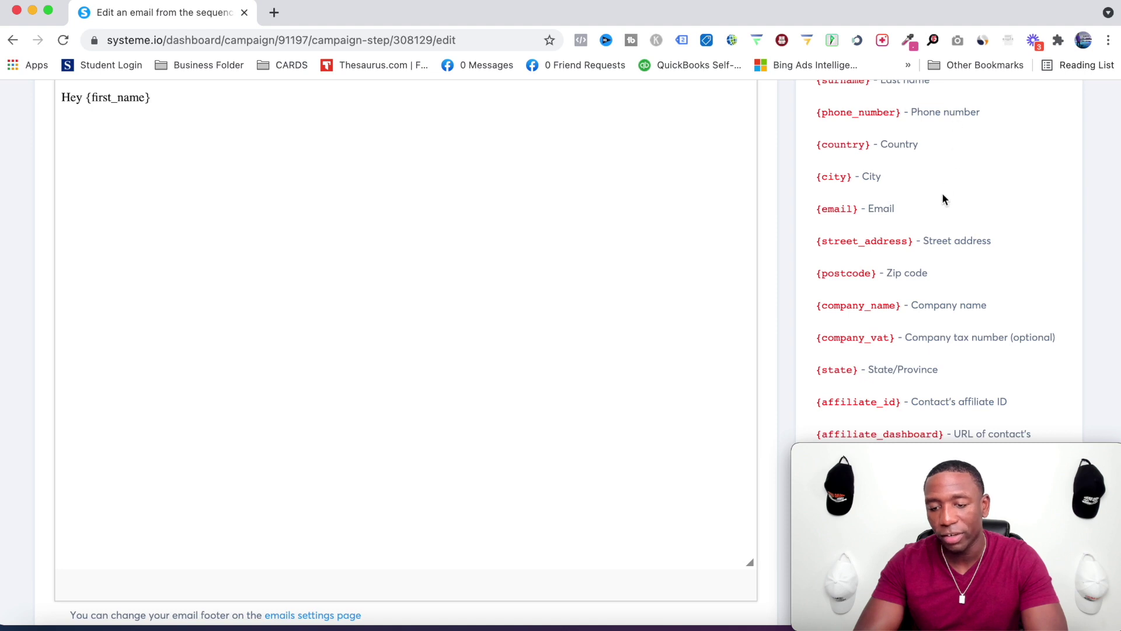
{"action": "scroll", "coordinate": [868, 220], "scroll_direction": "up", "scroll_amount": 8}
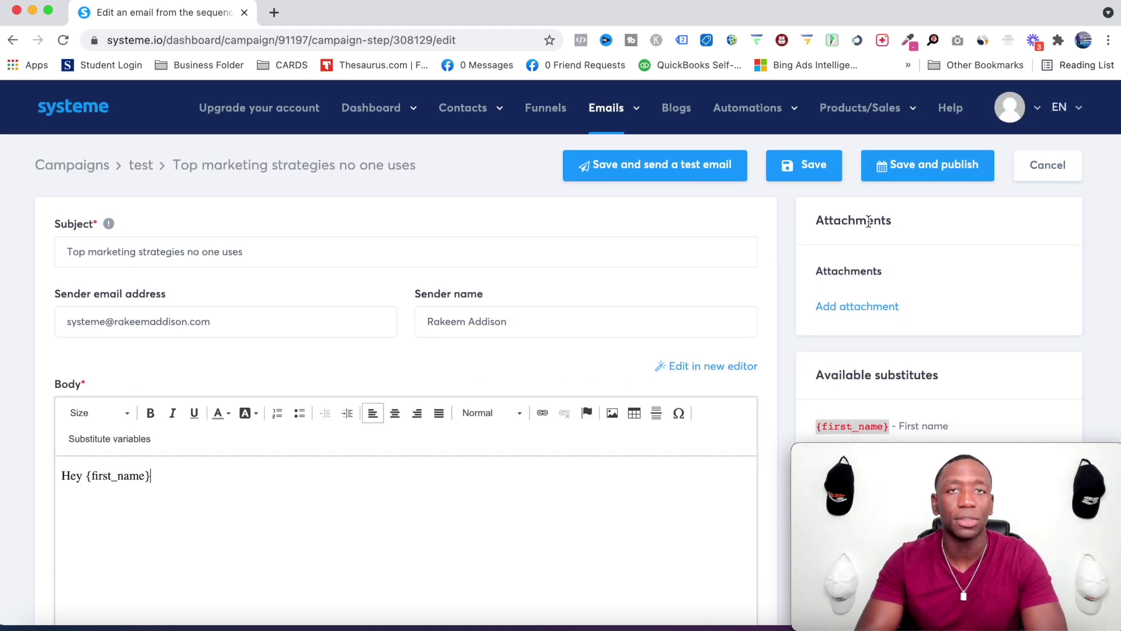
{"action": "scroll", "coordinate": [794, 324], "scroll_direction": "down", "scroll_amount": 4}
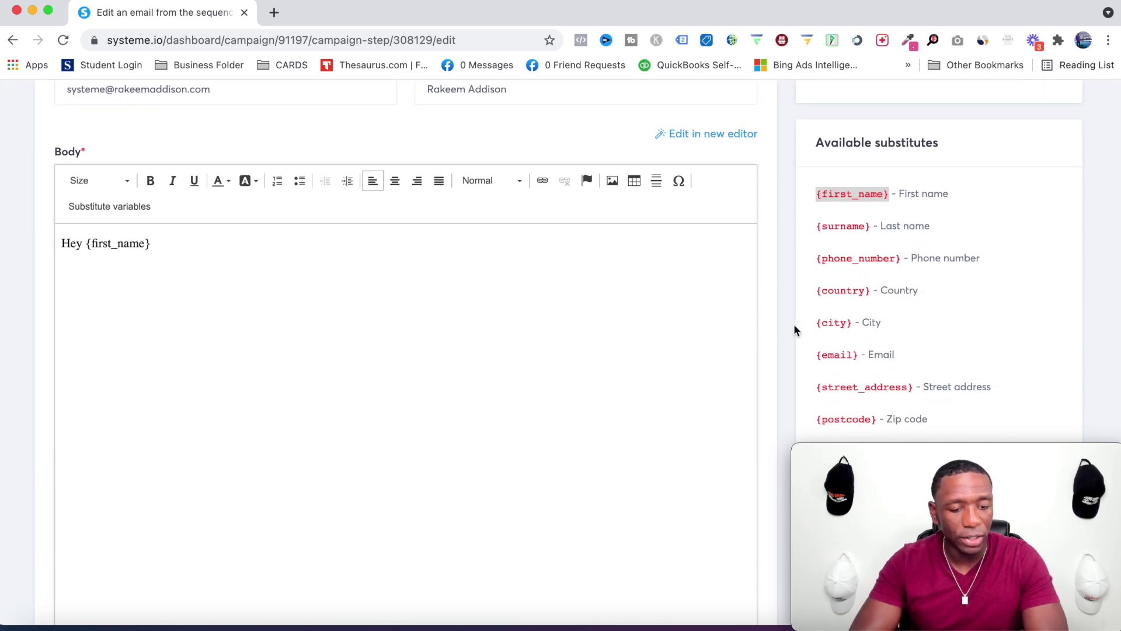
{"action": "key", "text": "Return"}
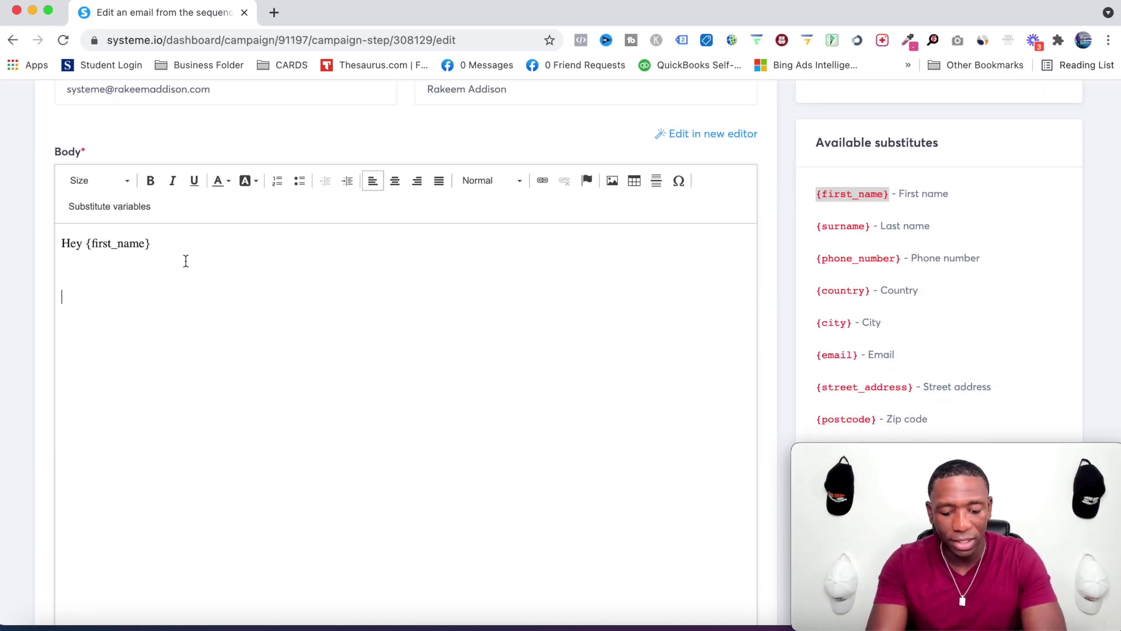
{"action": "type", "text": "Learn "}
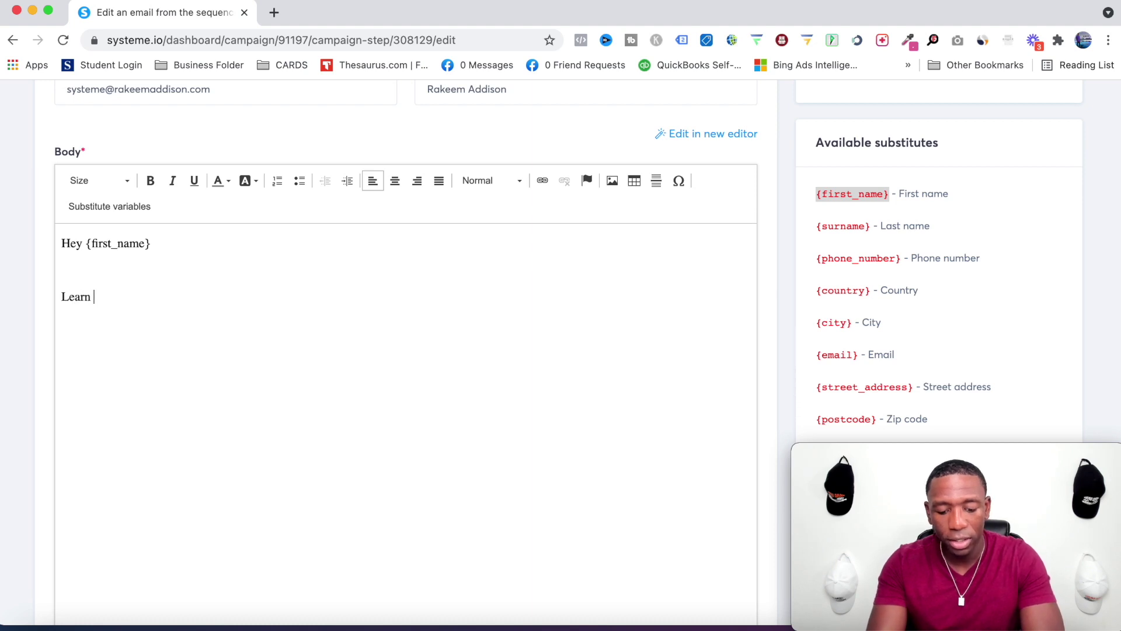
{"action": "type", "text": "from a pro"}
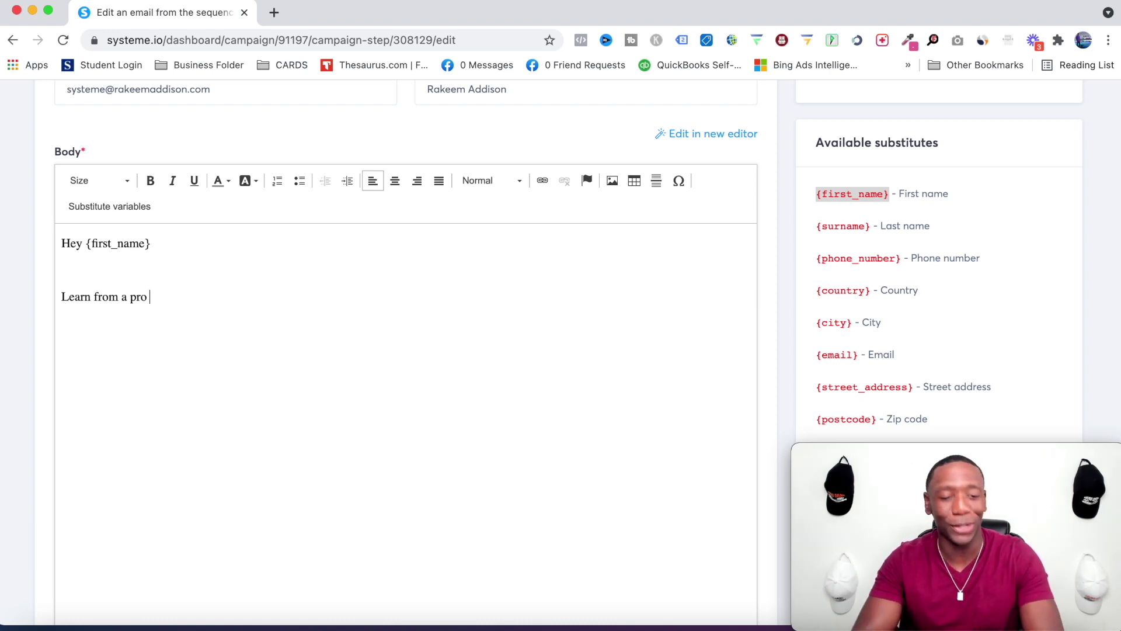
{"action": "scroll", "coordinate": [793, 190], "scroll_direction": "up", "scroll_amount": 4}
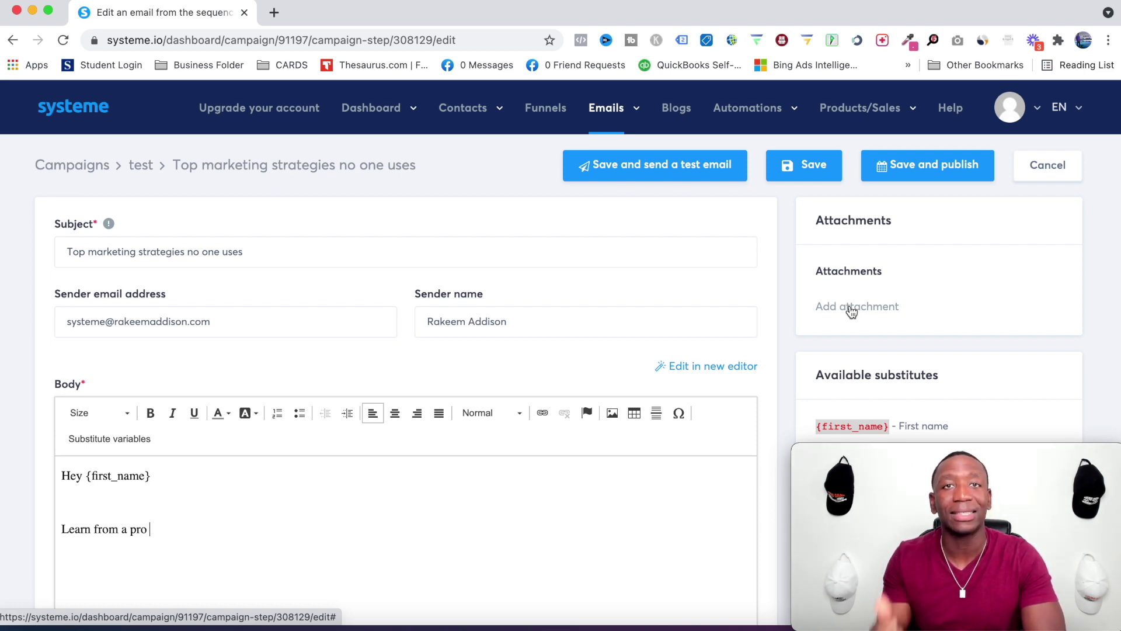
{"action": "scroll", "coordinate": [601, 321], "scroll_direction": "down", "scroll_amount": 5}
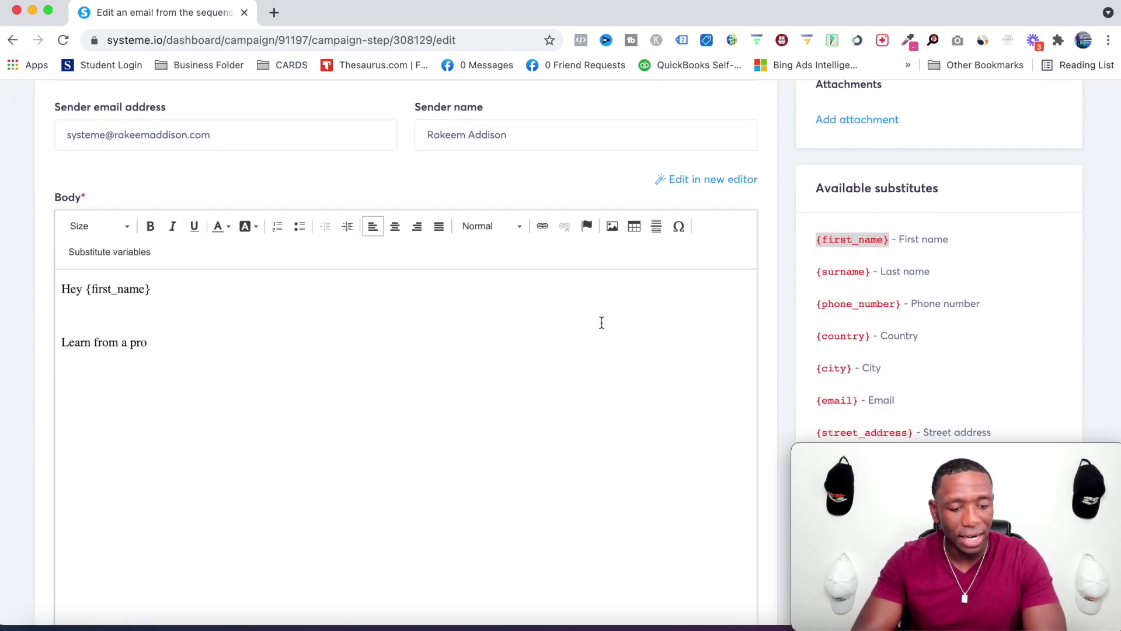
{"action": "scroll", "coordinate": [256, 335], "scroll_direction": "up", "scroll_amount": 3}
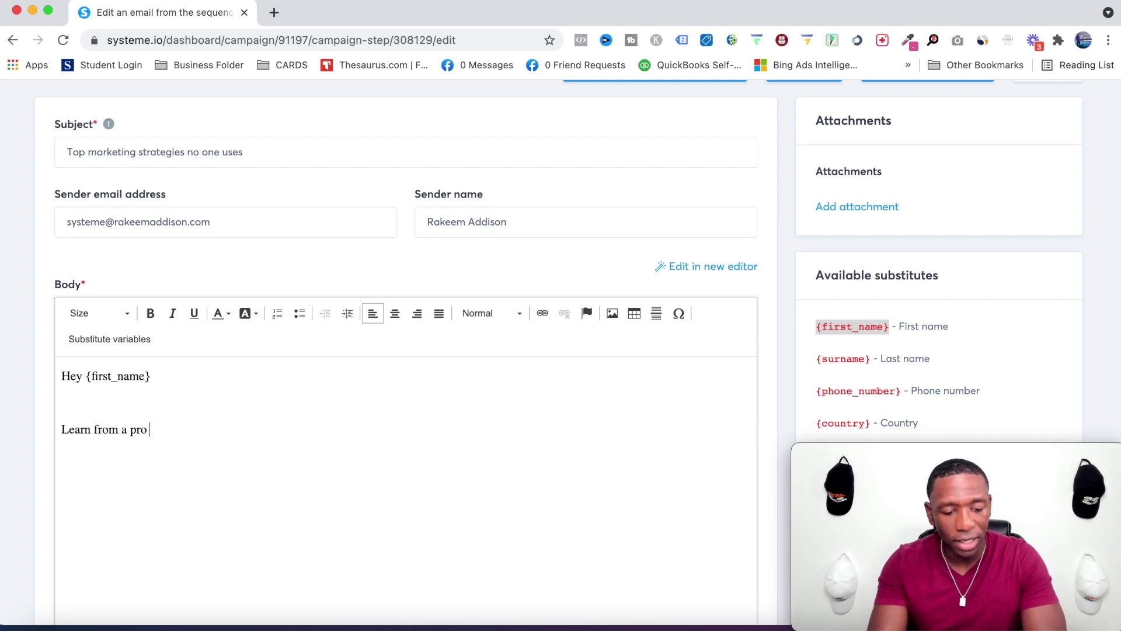
{"action": "type", "text": "thi"}
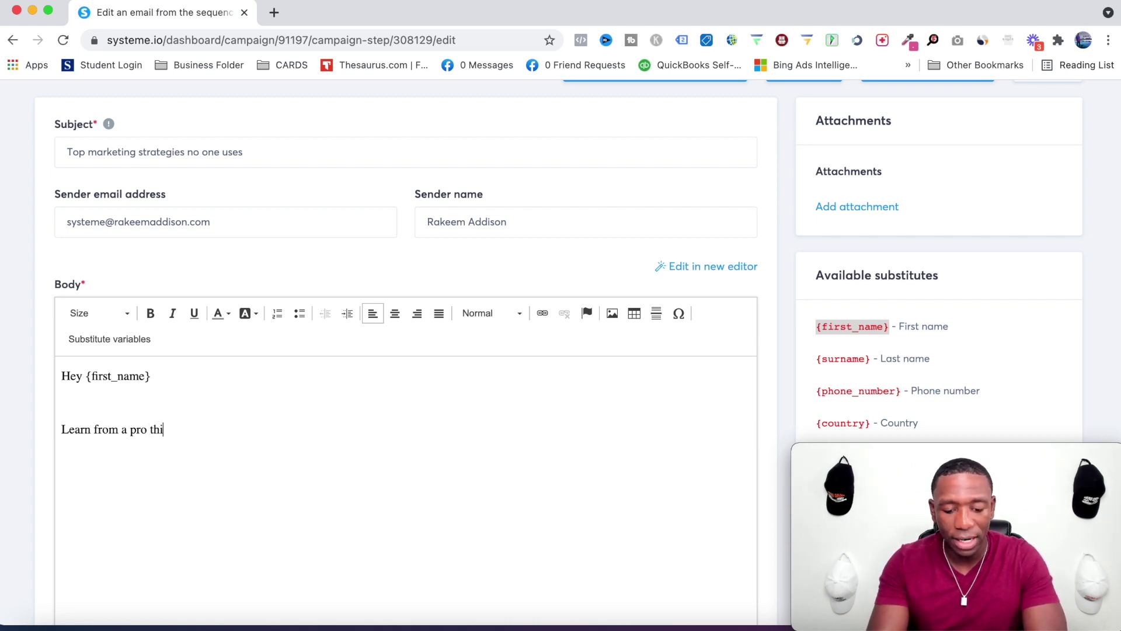
{"action": "type", "text": "s training"}
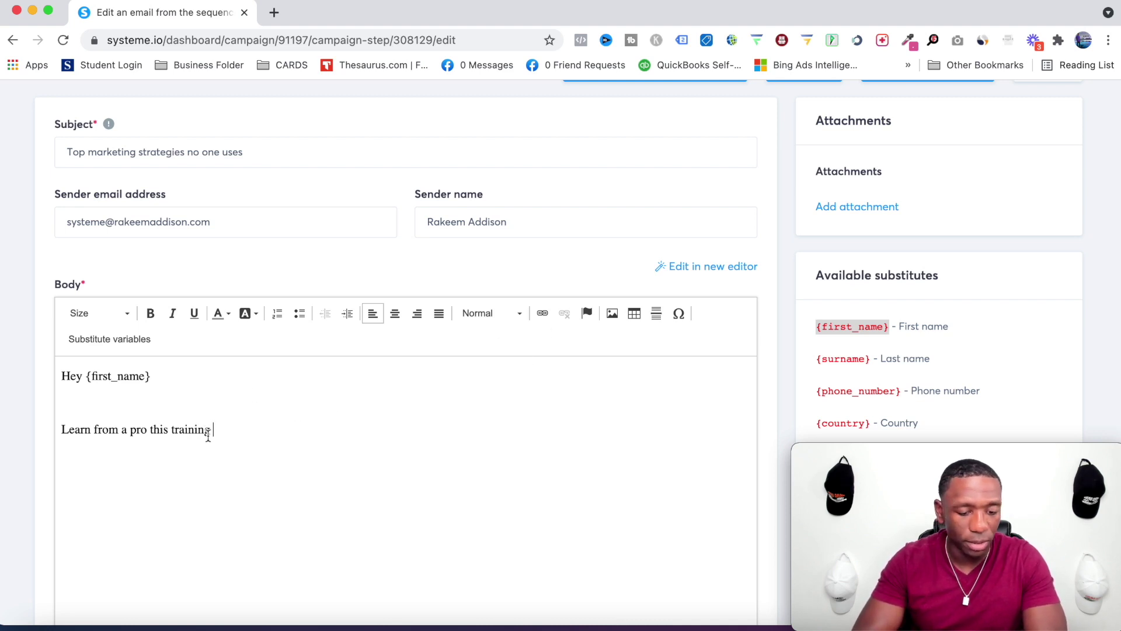
{"action": "left_click_drag", "start_coordinate": [213, 430], "coordinate": [151, 430]}
{"action": "left_click", "coordinate": [542, 314]}
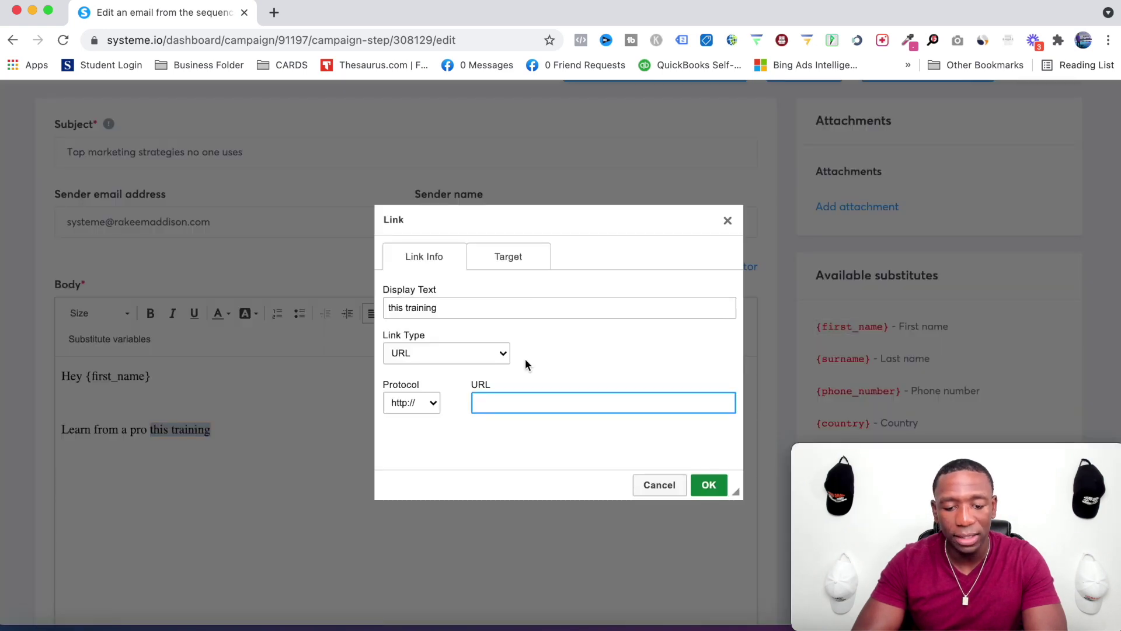
{"action": "type", "text": "www."}
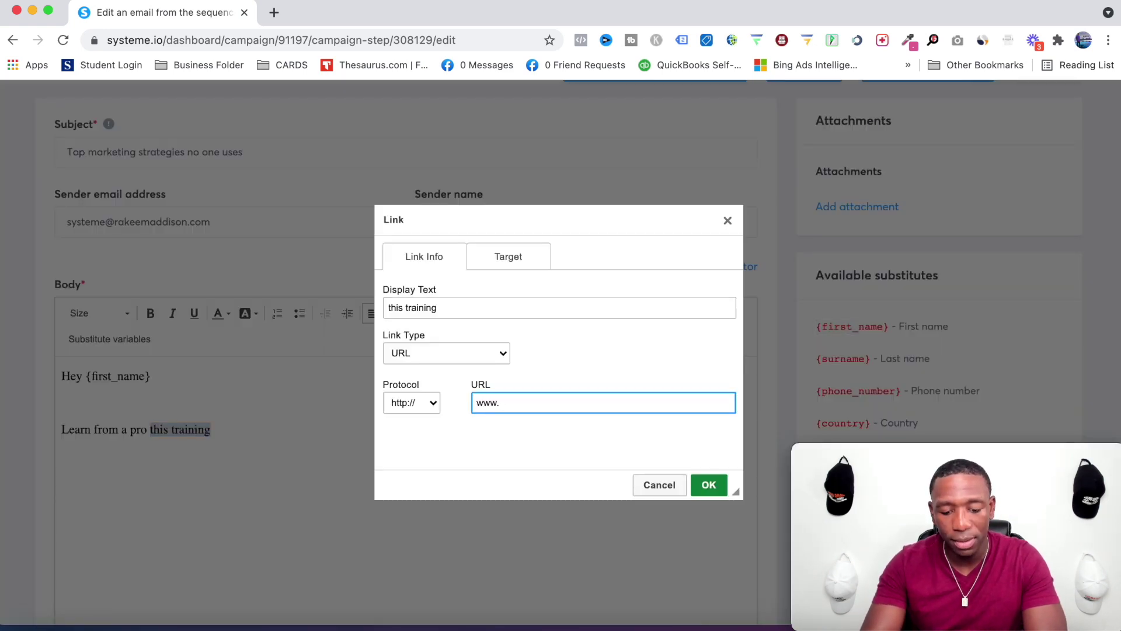
{"action": "type", "text": "google.com"}
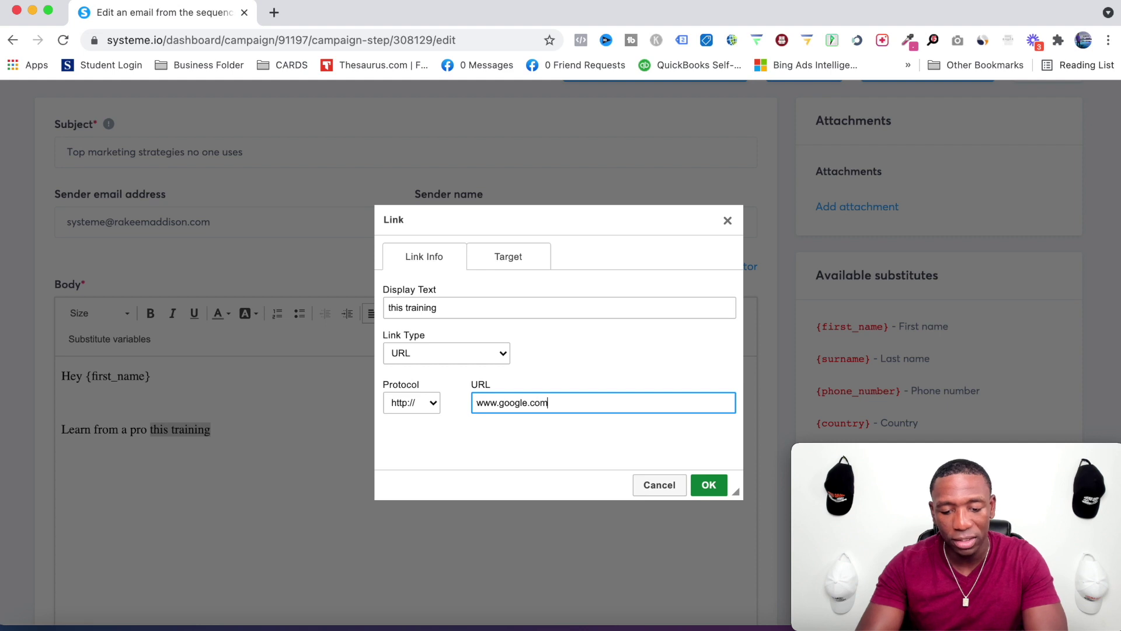
{"action": "left_click", "coordinate": [709, 485]}
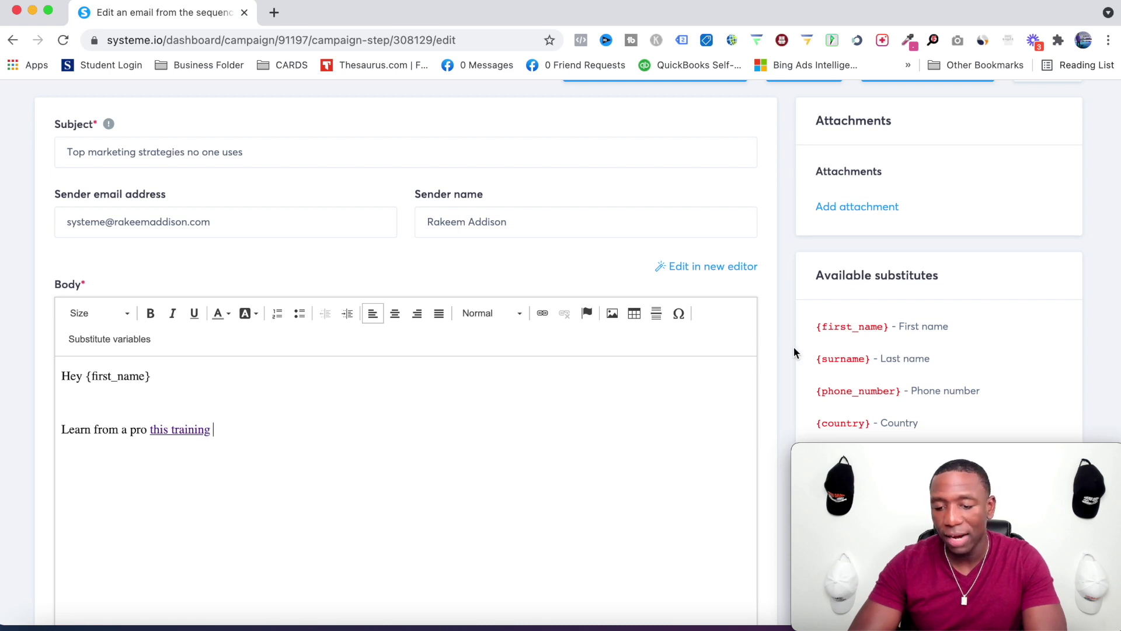
Step: Save the email and send a test, and check the received message in Gmail before returning to Systeme.io
{"action": "scroll", "coordinate": [781, 298], "scroll_direction": "up", "scroll_amount": 3}
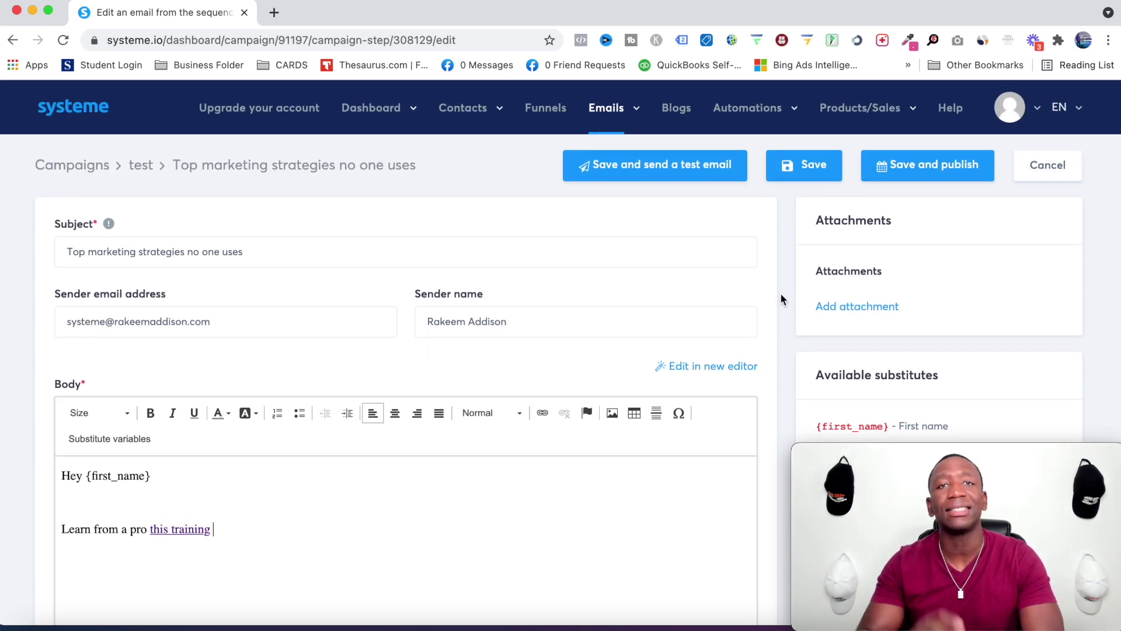
{"action": "left_click", "coordinate": [638, 174]}
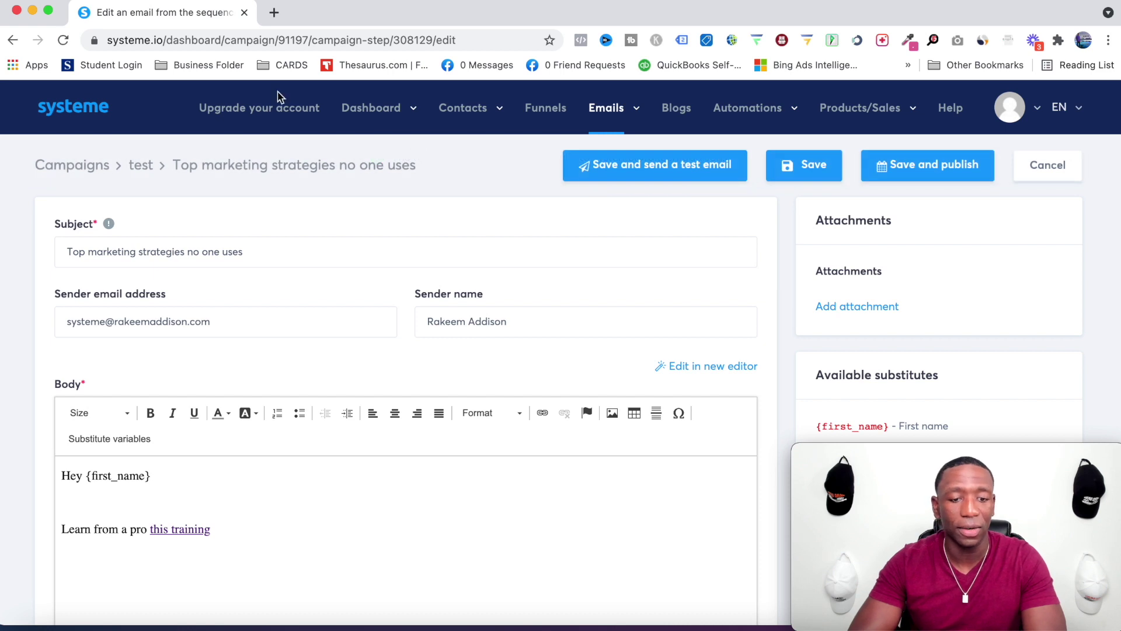
{"action": "left_click", "coordinate": [273, 13]}
{"action": "type", "text": "gmail.com"}
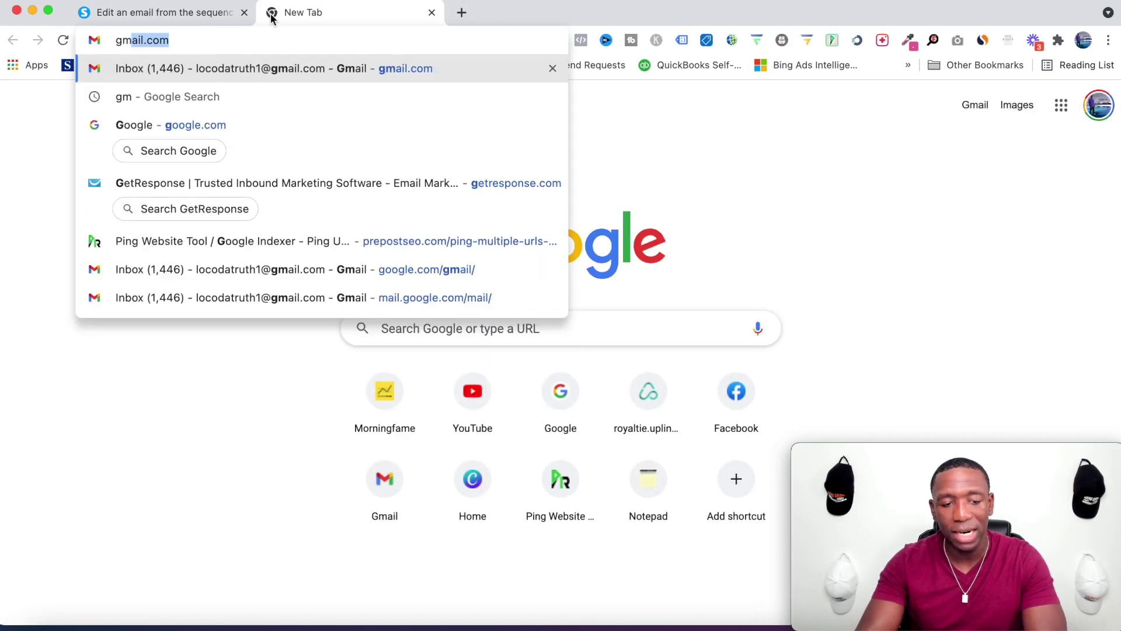
{"action": "key", "text": "Return"}
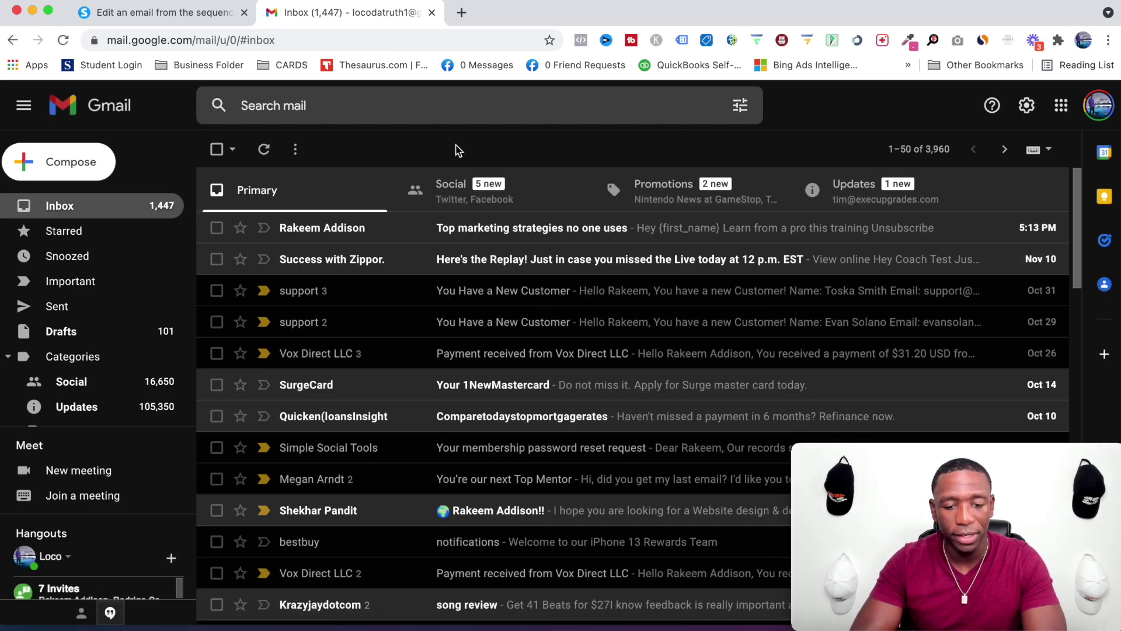
{"action": "left_click", "coordinate": [531, 229]}
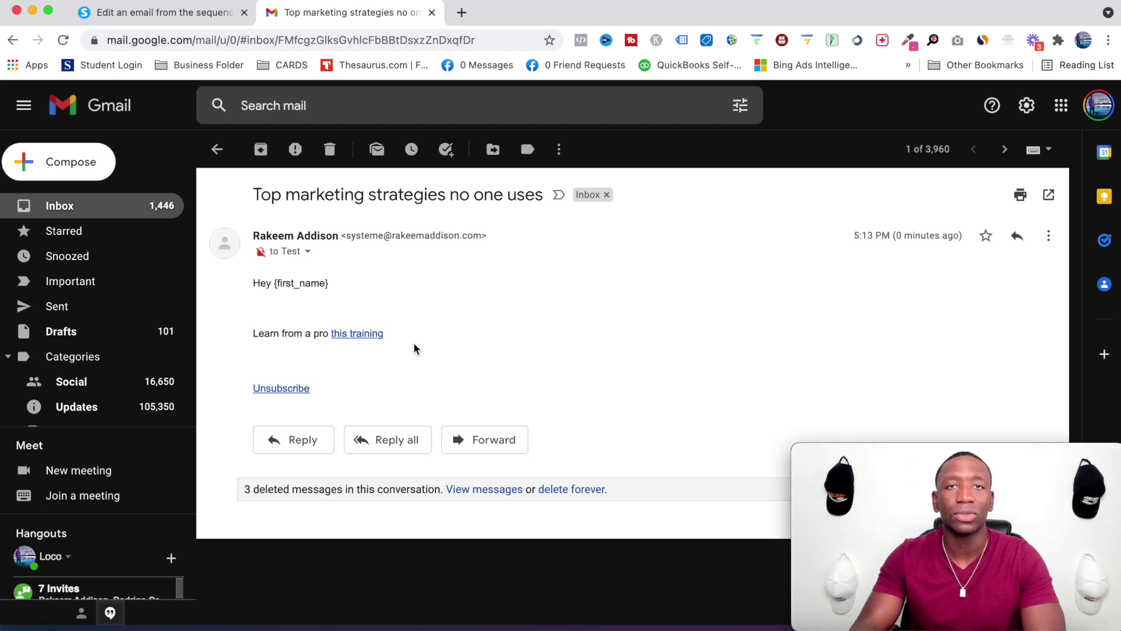
{"action": "key", "text": "super+w"}
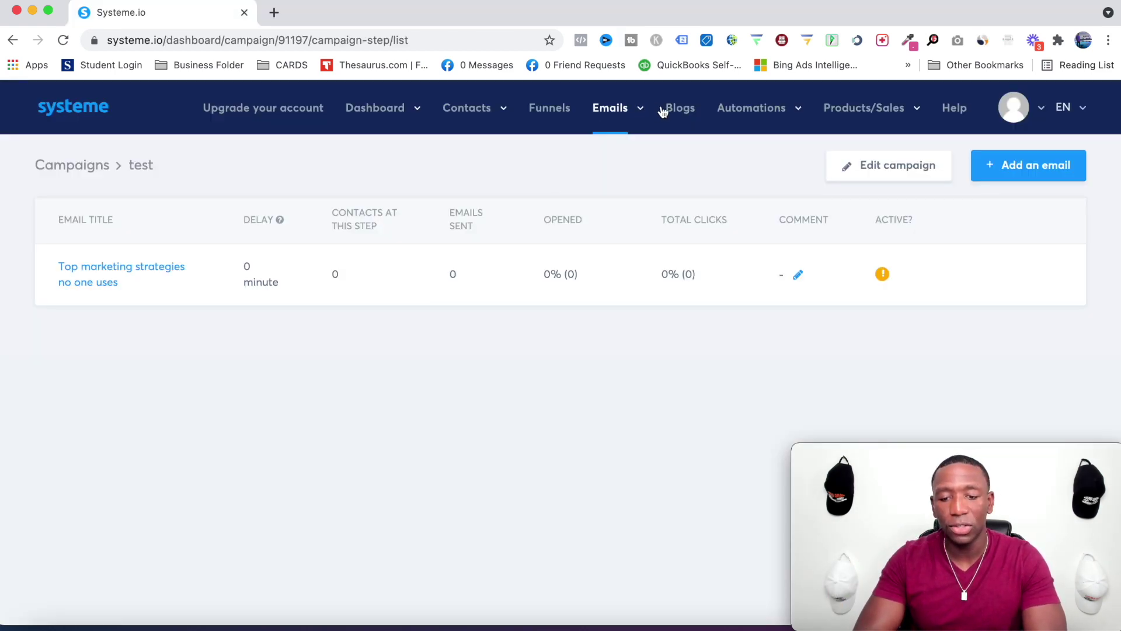
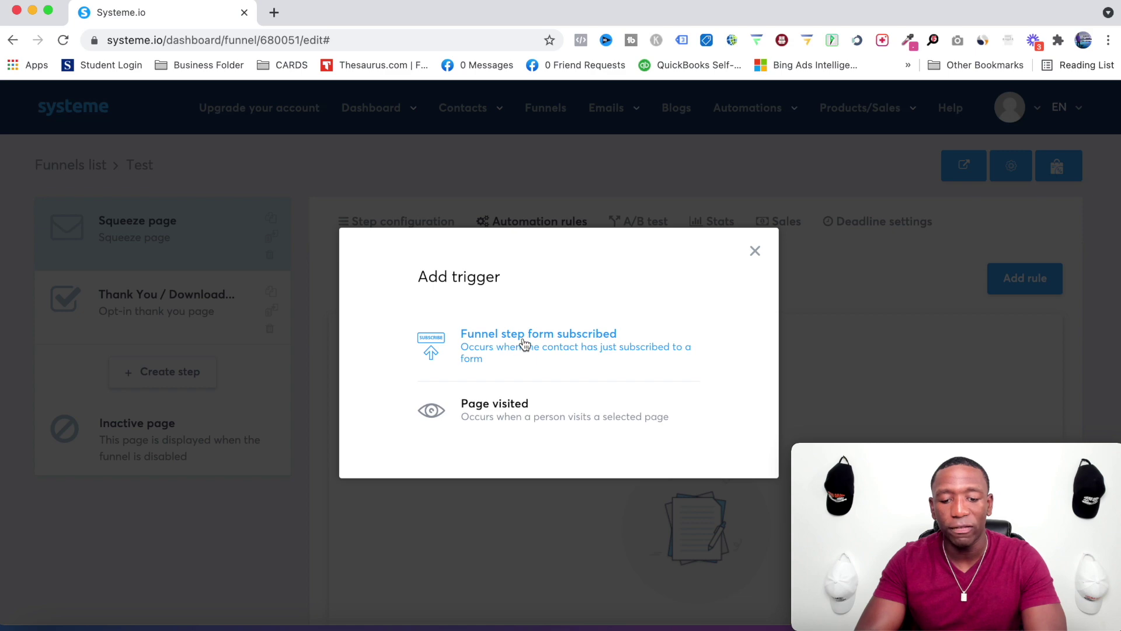
Step: Create and save a squeeze page automation rule that subscribes contacts to the "test" campaign when the funnel step form is subscribed
{"action": "left_click", "coordinate": [537, 345]}
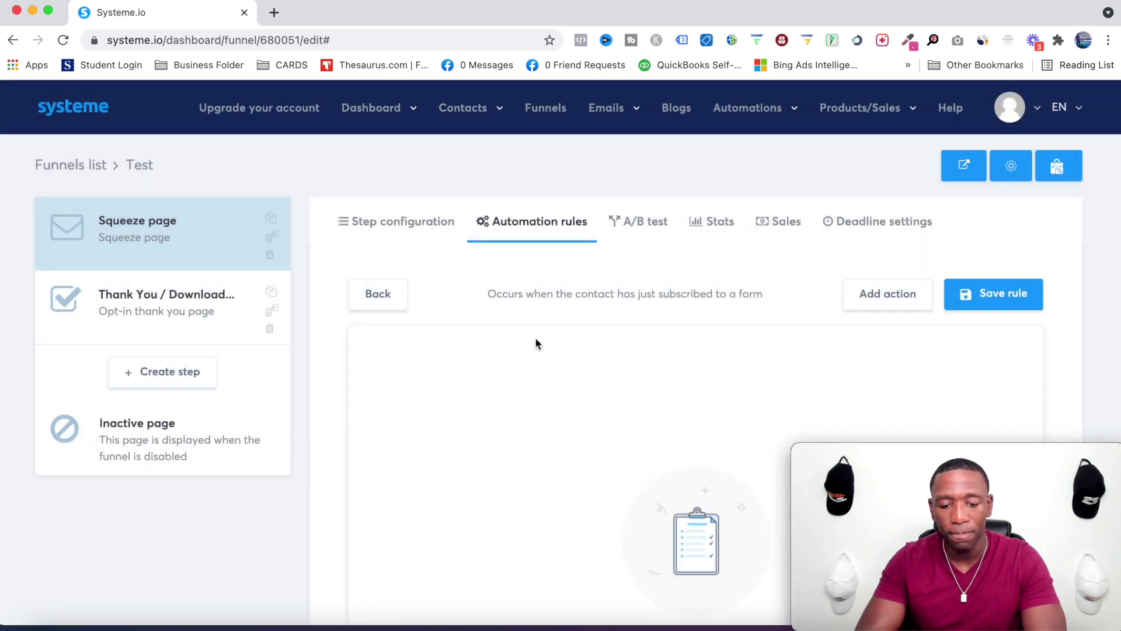
{"action": "scroll", "coordinate": [536, 339], "scroll_direction": "down", "scroll_amount": 3}
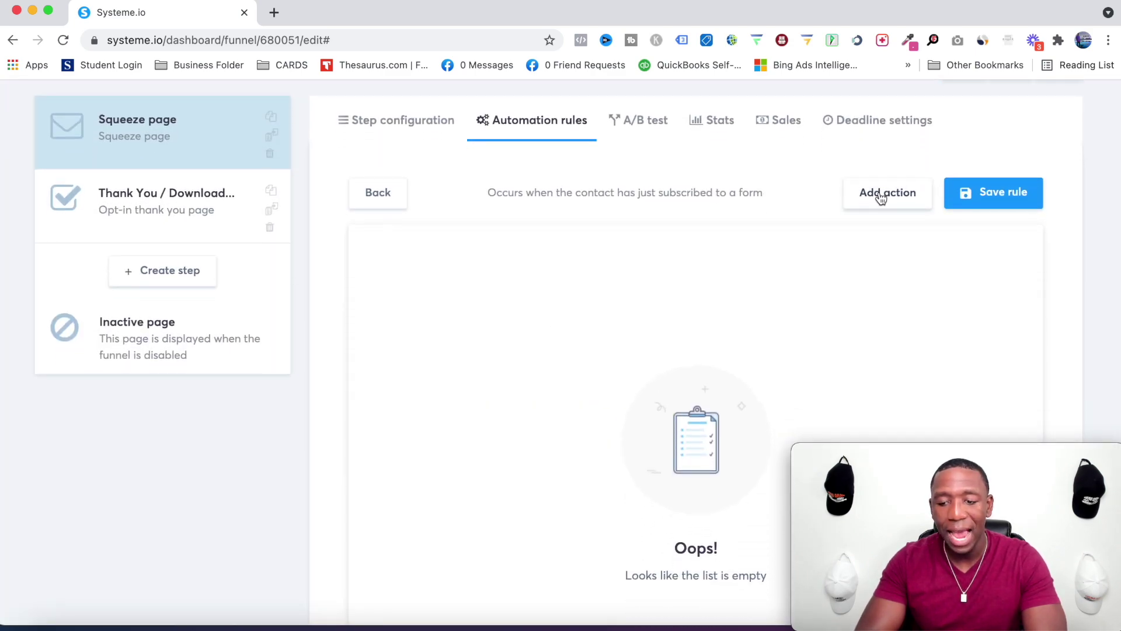
{"action": "left_click", "coordinate": [881, 198]}
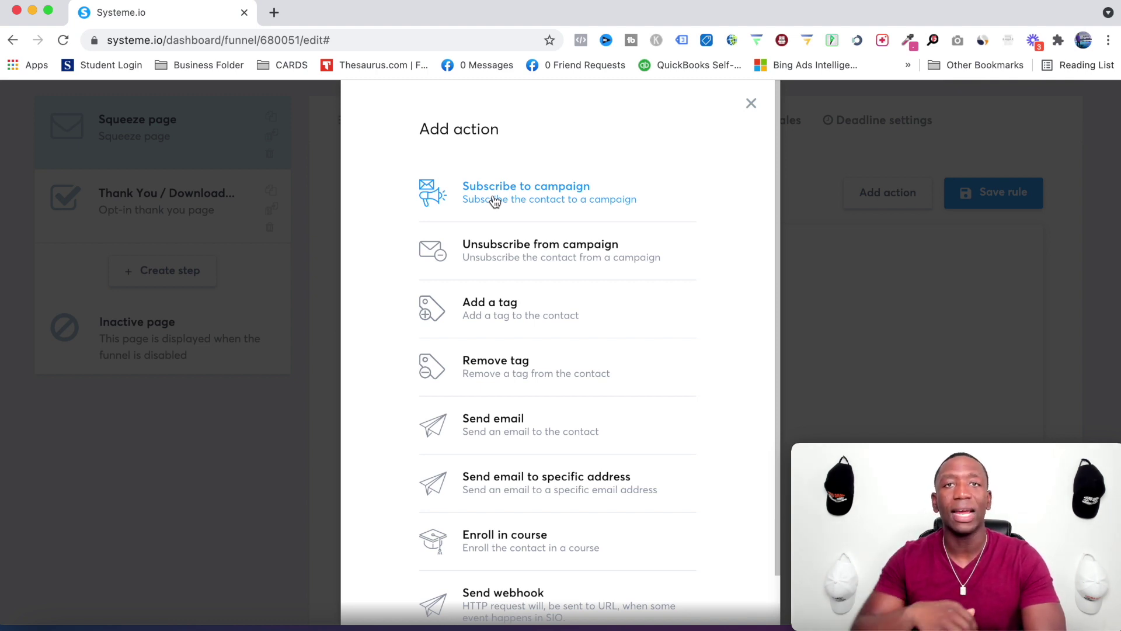
{"action": "left_click", "coordinate": [534, 200]}
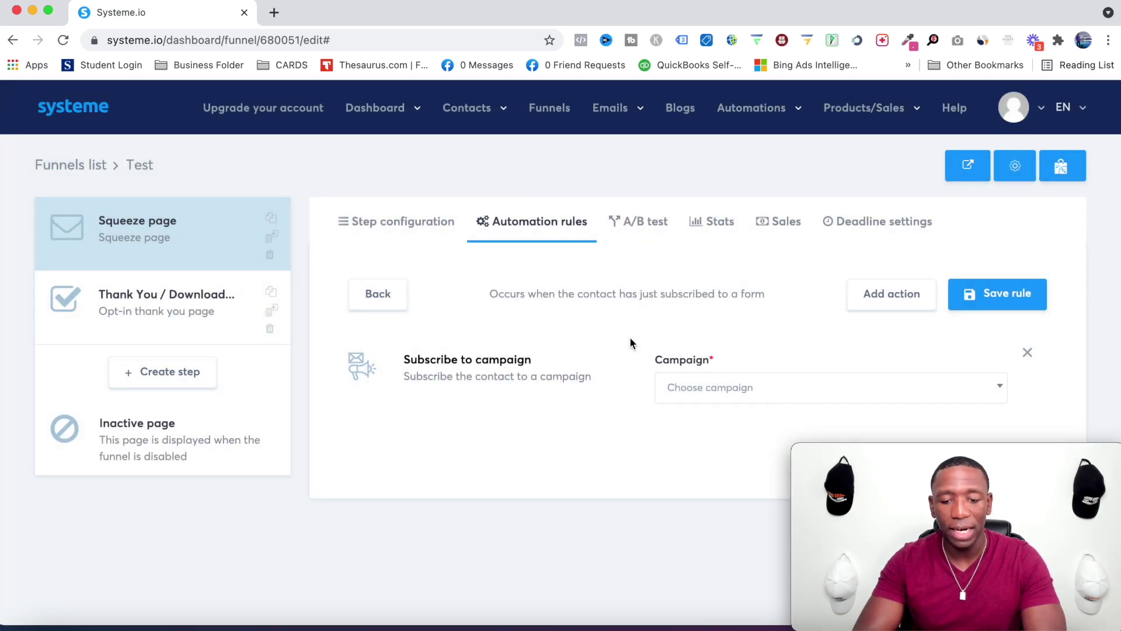
{"action": "left_click", "coordinate": [739, 391]}
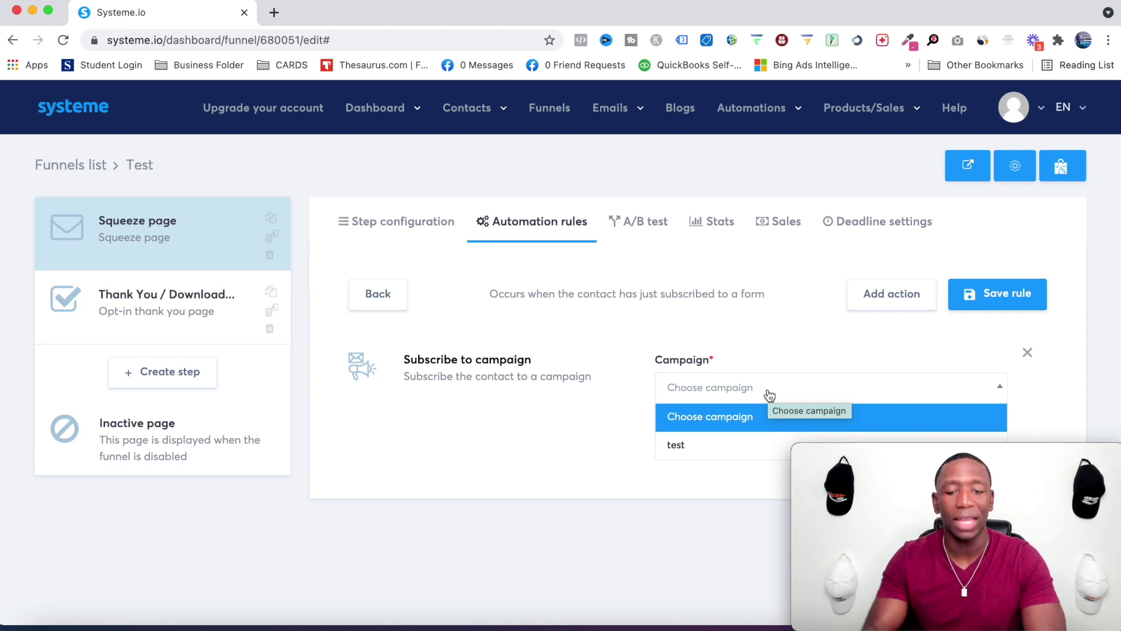
{"action": "left_click", "coordinate": [674, 446]}
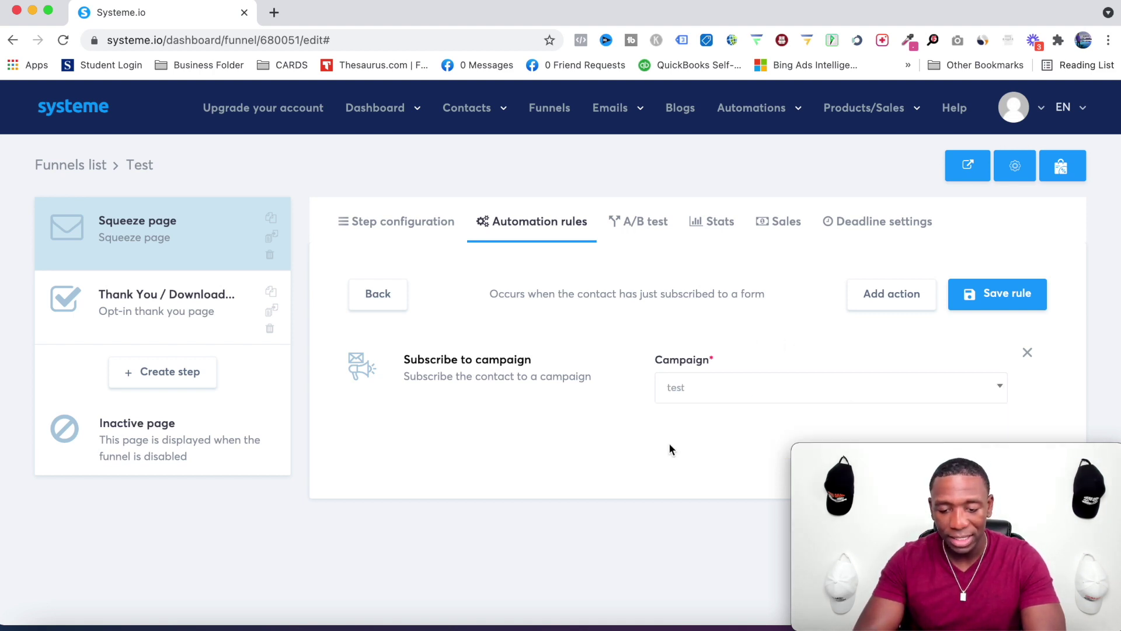
{"action": "left_click", "coordinate": [1011, 295]}
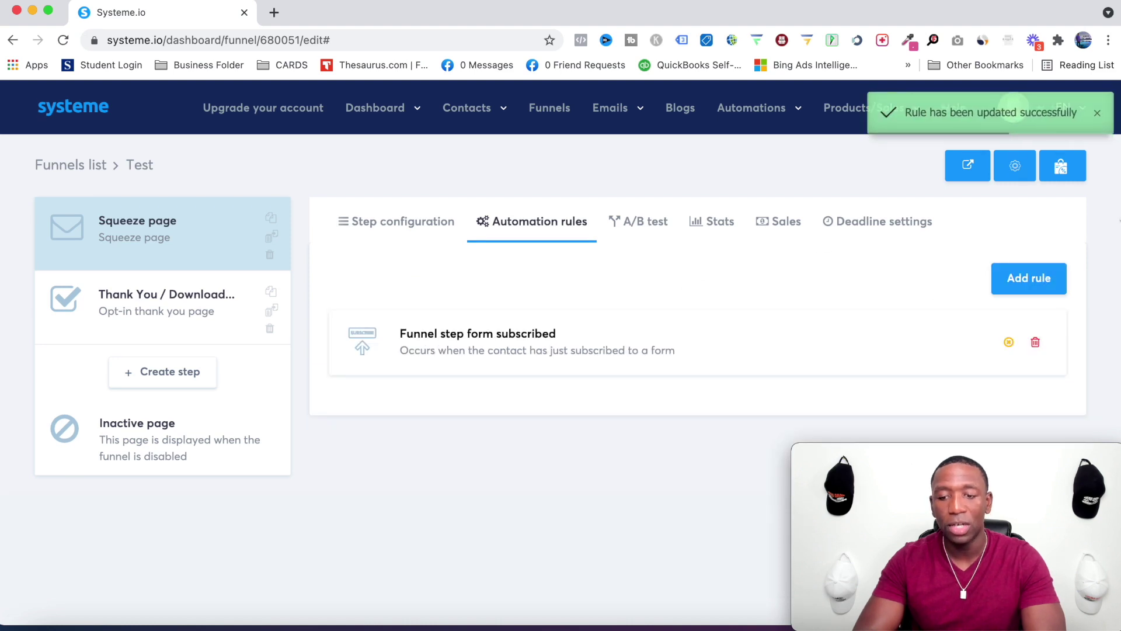